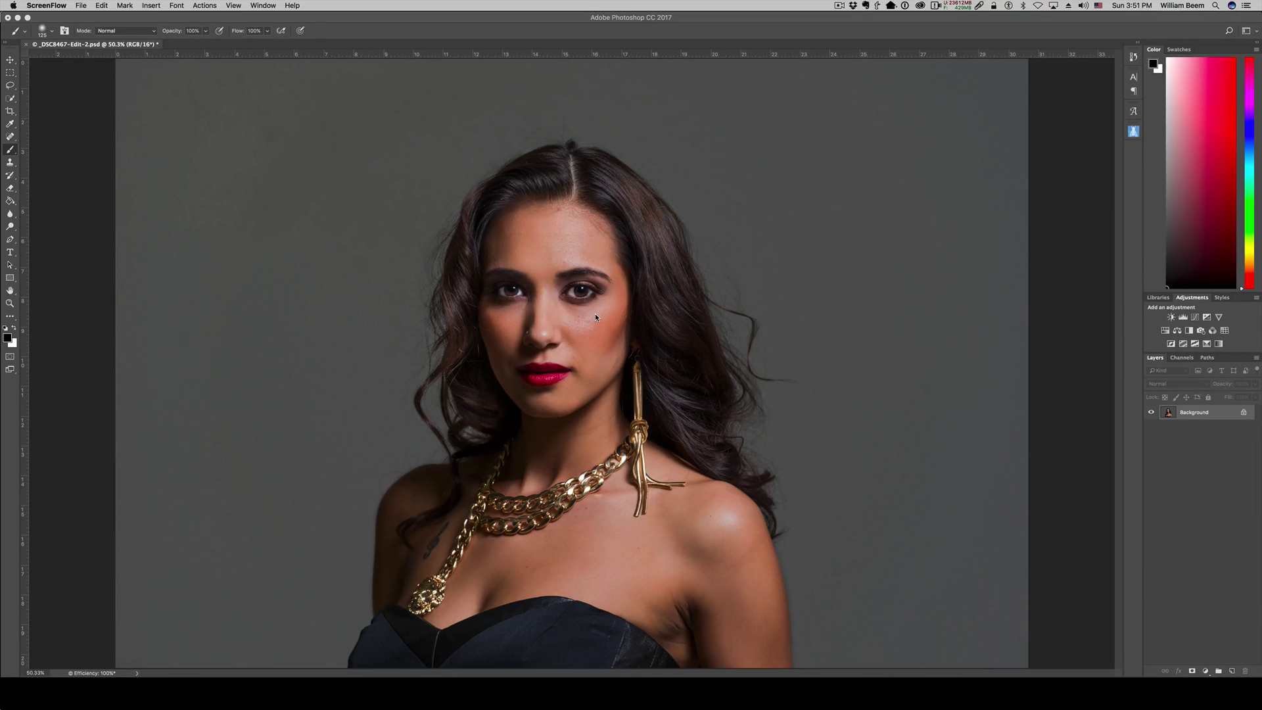
- Apply the Caspian Flypaper texture over the portrait in Overlay blend mode from Adobe Paper Texture Pro, leaving the texture selection collapsed
{"action": "left_click", "coordinate": [1133, 133]}
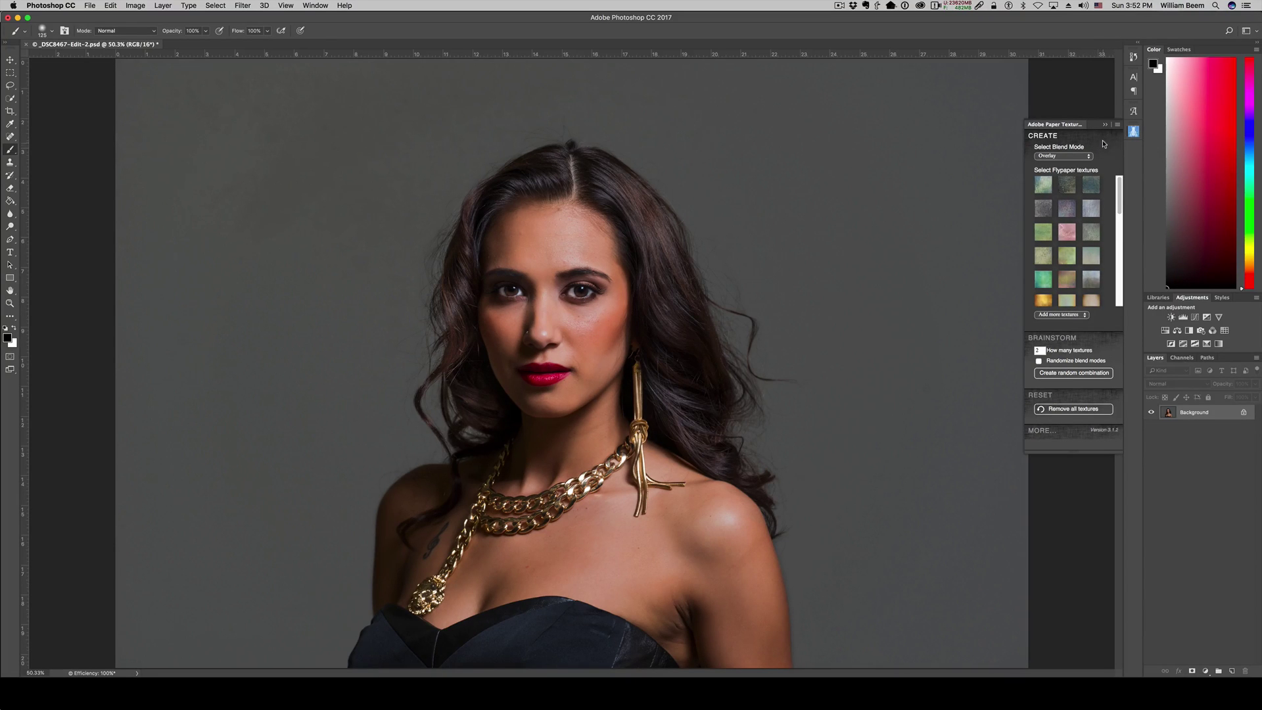
{"action": "left_click", "coordinate": [315, 7]}
{"action": "left_click", "coordinate": [1092, 188]}
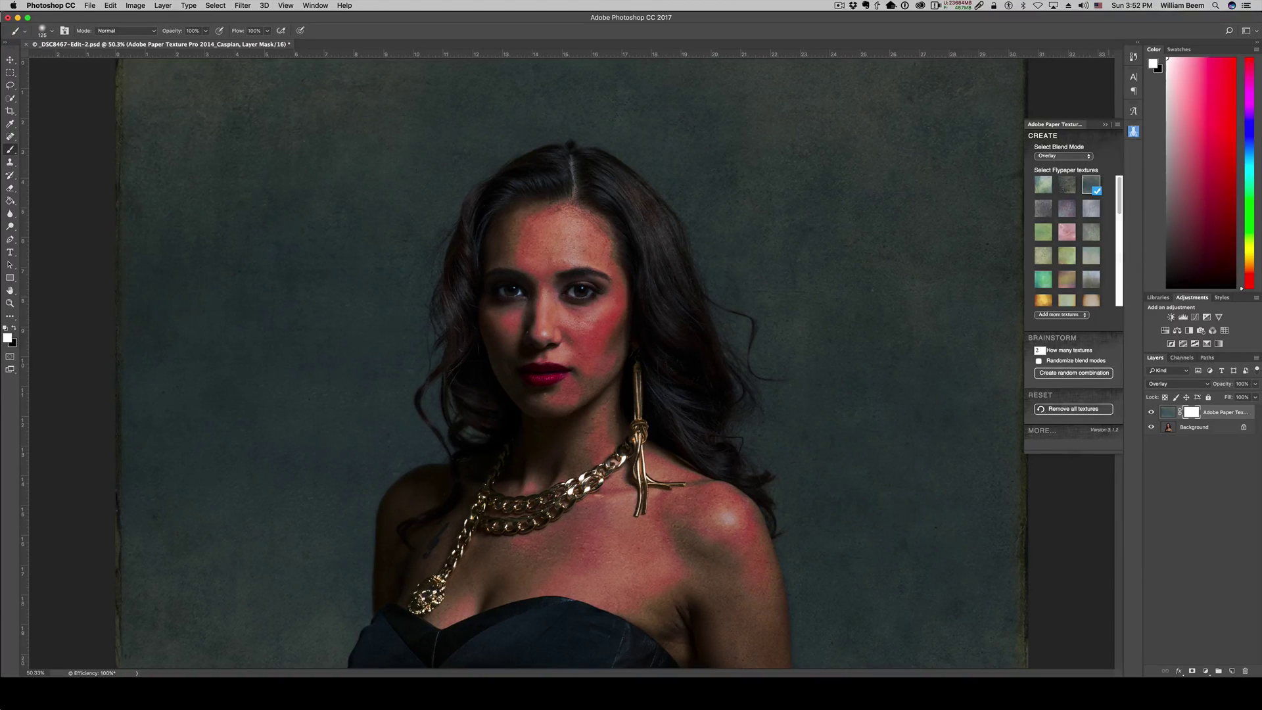
{"action": "left_click", "coordinate": [1105, 124]}
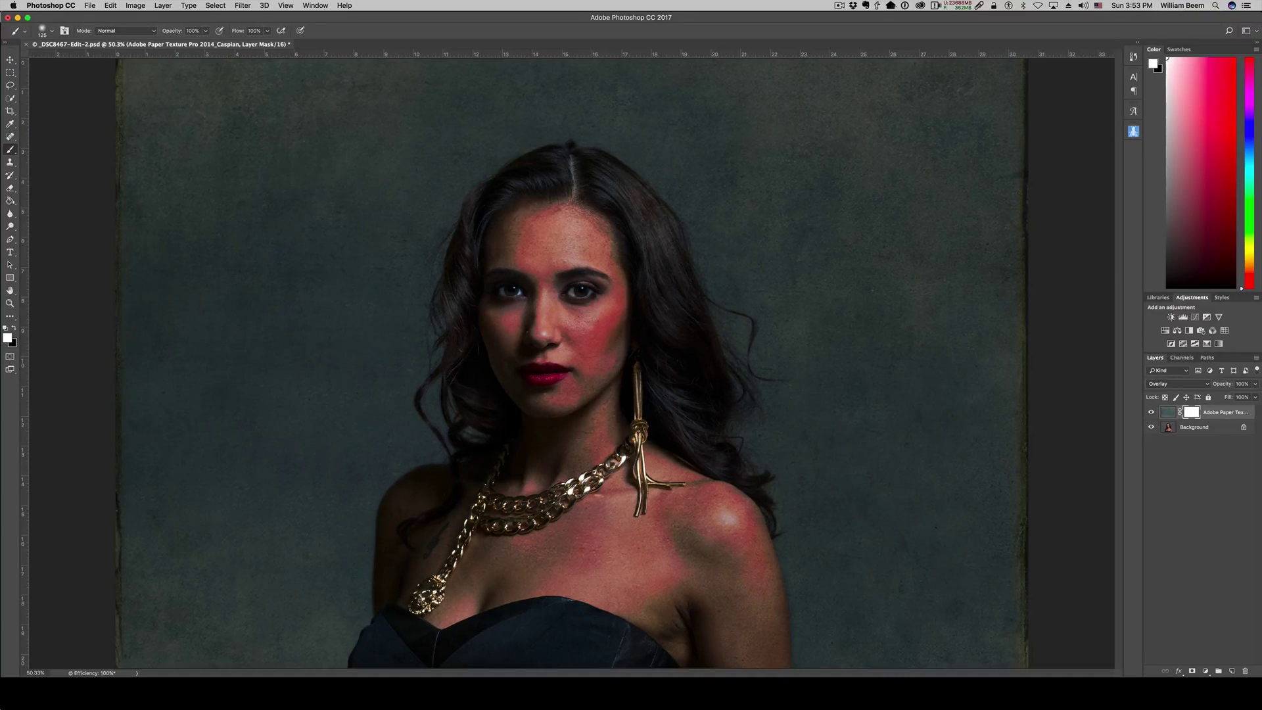
- Set the brush hardness to its maximum for painting on the texture layer's mask
{"action": "left_click", "coordinate": [51, 31]}
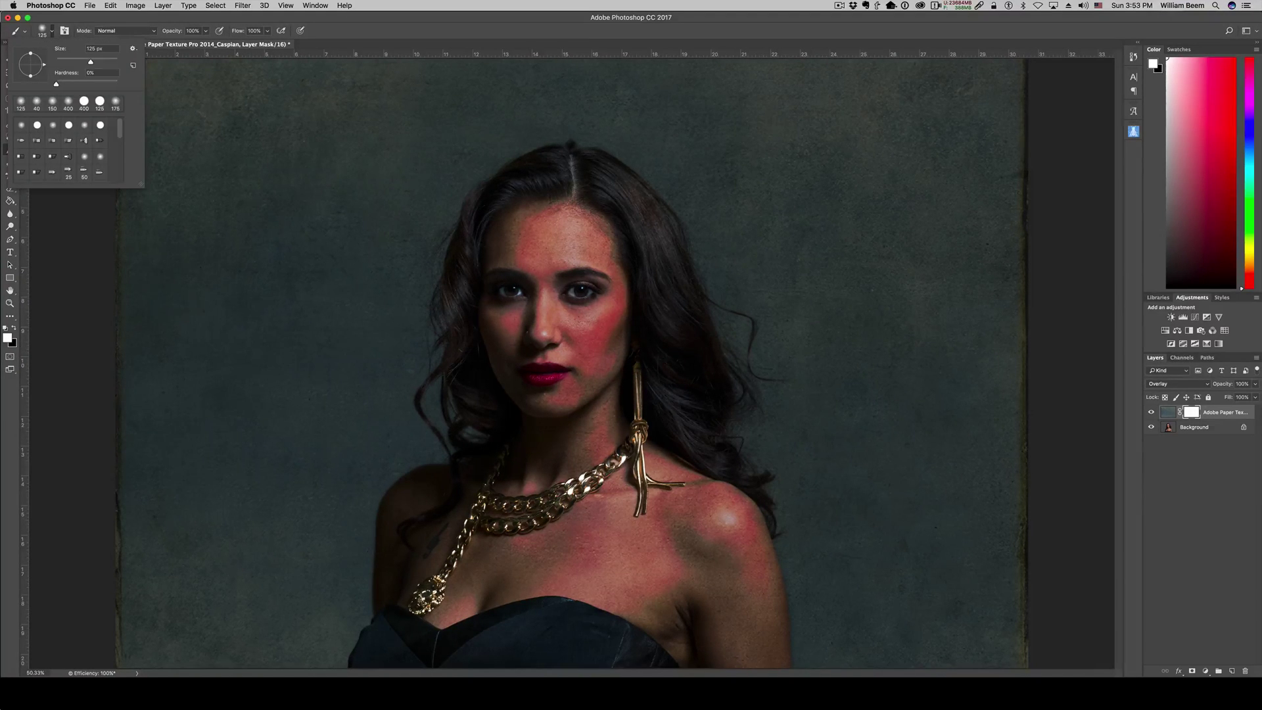
{"action": "left_click_drag", "start_coordinate": [56, 85], "coordinate": [119, 85]}
{"action": "key", "text": "Return"}
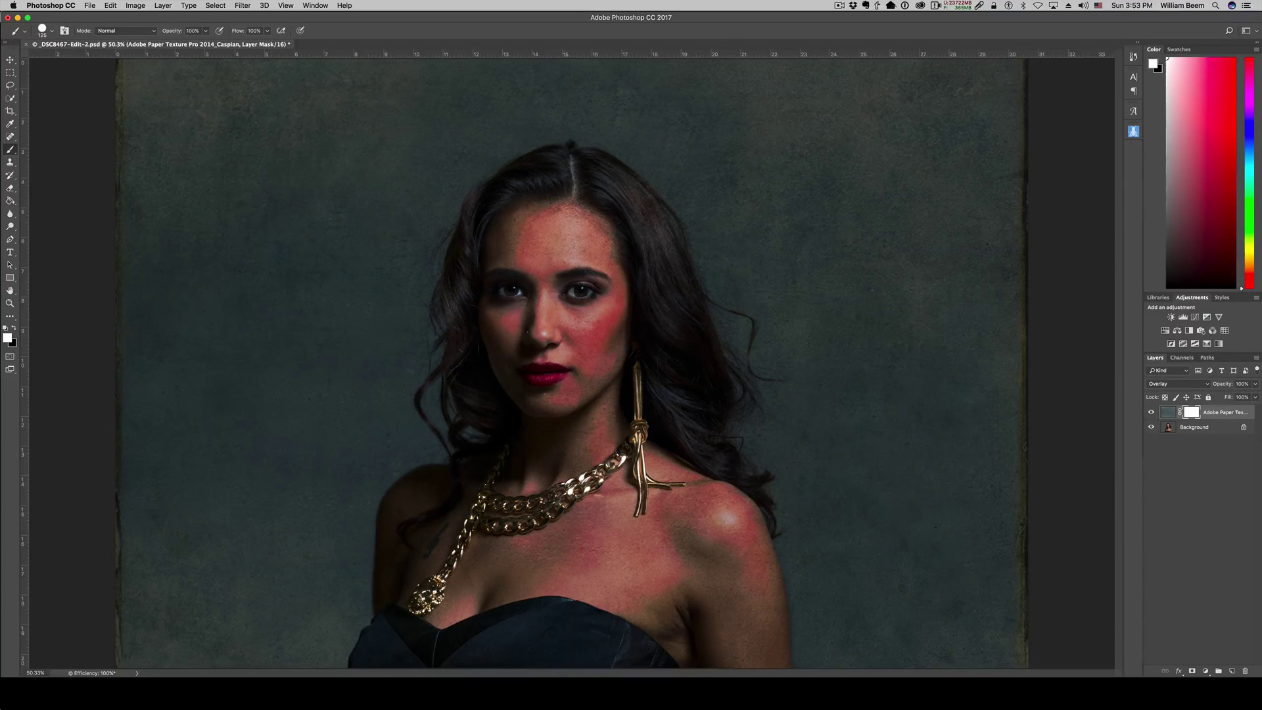
- Mask the texture off the woman's face, hair, skin and dress with a large black brush, and inspect the mask on its own
{"action": "key", "text": "x"}
{"action": "key", "text": "bracketright"}
{"action": "key", "text": "bracketright"}
{"action": "key", "text": "bracketright"}
{"action": "key", "text": "bracketright"}
{"action": "key", "text": "bracketright"}
{"action": "key", "text": "bracketright"}
{"action": "mouse_move", "coordinate": [569, 614]}
{"action": "left_mouse_down"}
{"action": "mouse_move", "coordinate": [572, 578]}
{"action": "mouse_move", "coordinate": [595, 585]}
{"action": "mouse_move", "coordinate": [496, 585]}
{"action": "mouse_move", "coordinate": [497, 572]}
{"action": "mouse_move", "coordinate": [592, 526]}
{"action": "mouse_move", "coordinate": [598, 536]}
{"action": "mouse_move", "coordinate": [569, 487]}
{"action": "mouse_move", "coordinate": [585, 470]}
{"action": "mouse_move", "coordinate": [599, 559]}
{"action": "mouse_move", "coordinate": [628, 598]}
{"action": "mouse_move", "coordinate": [637, 578]}
{"action": "mouse_move", "coordinate": [690, 628]}
{"action": "left_mouse_up"}
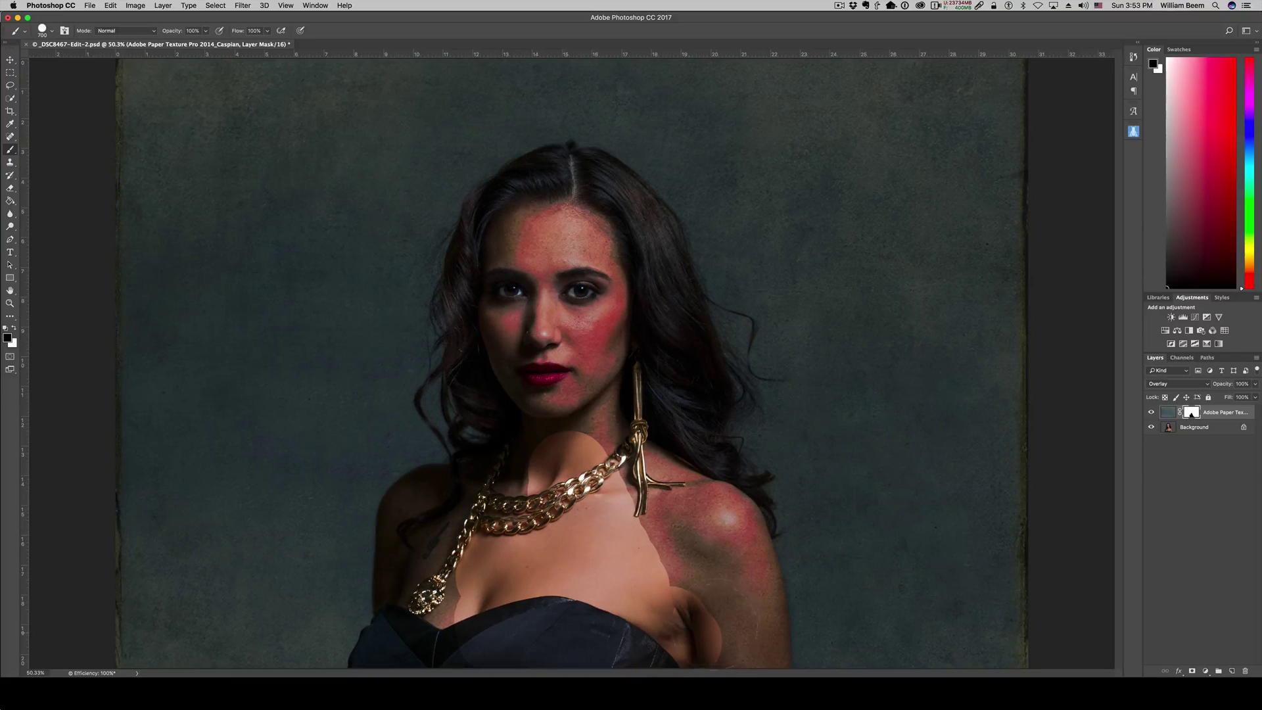
{"action": "left_click", "coordinate": [727, 644]}
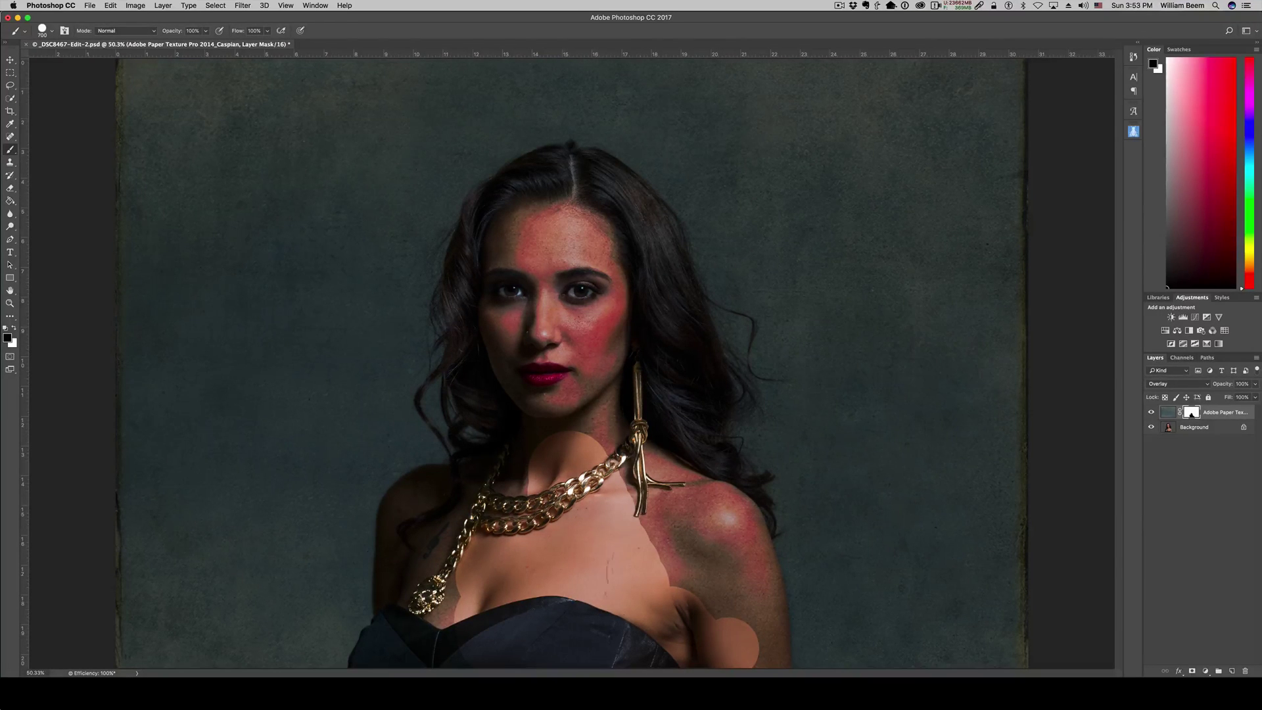
{"action": "mouse_move", "coordinate": [678, 553]}
{"action": "left_mouse_down"}
{"action": "mouse_move", "coordinate": [710, 586]}
{"action": "mouse_move", "coordinate": [724, 641]}
{"action": "mouse_move", "coordinate": [742, 654]}
{"action": "mouse_move", "coordinate": [733, 663]}
{"action": "mouse_move", "coordinate": [750, 631]}
{"action": "mouse_move", "coordinate": [747, 595]}
{"action": "mouse_move", "coordinate": [714, 516]}
{"action": "mouse_move", "coordinate": [661, 487]}
{"action": "mouse_move", "coordinate": [628, 437]}
{"action": "mouse_move", "coordinate": [663, 427]}
{"action": "mouse_move", "coordinate": [683, 452]}
{"action": "mouse_move", "coordinate": [648, 270]}
{"action": "mouse_move", "coordinate": [598, 207]}
{"action": "mouse_move", "coordinate": [572, 211]}
{"action": "mouse_move", "coordinate": [506, 243]}
{"action": "mouse_move", "coordinate": [480, 283]}
{"action": "mouse_move", "coordinate": [595, 345]}
{"action": "mouse_move", "coordinate": [567, 371]}
{"action": "mouse_move", "coordinate": [510, 372]}
{"action": "mouse_move", "coordinate": [592, 428]}
{"action": "mouse_move", "coordinate": [614, 387]}
{"action": "mouse_move", "coordinate": [496, 513]}
{"action": "mouse_move", "coordinate": [424, 532]}
{"action": "mouse_move", "coordinate": [428, 549]}
{"action": "mouse_move", "coordinate": [411, 520]}
{"action": "mouse_move", "coordinate": [424, 588]}
{"action": "mouse_move", "coordinate": [454, 618]}
{"action": "left_mouse_up"}
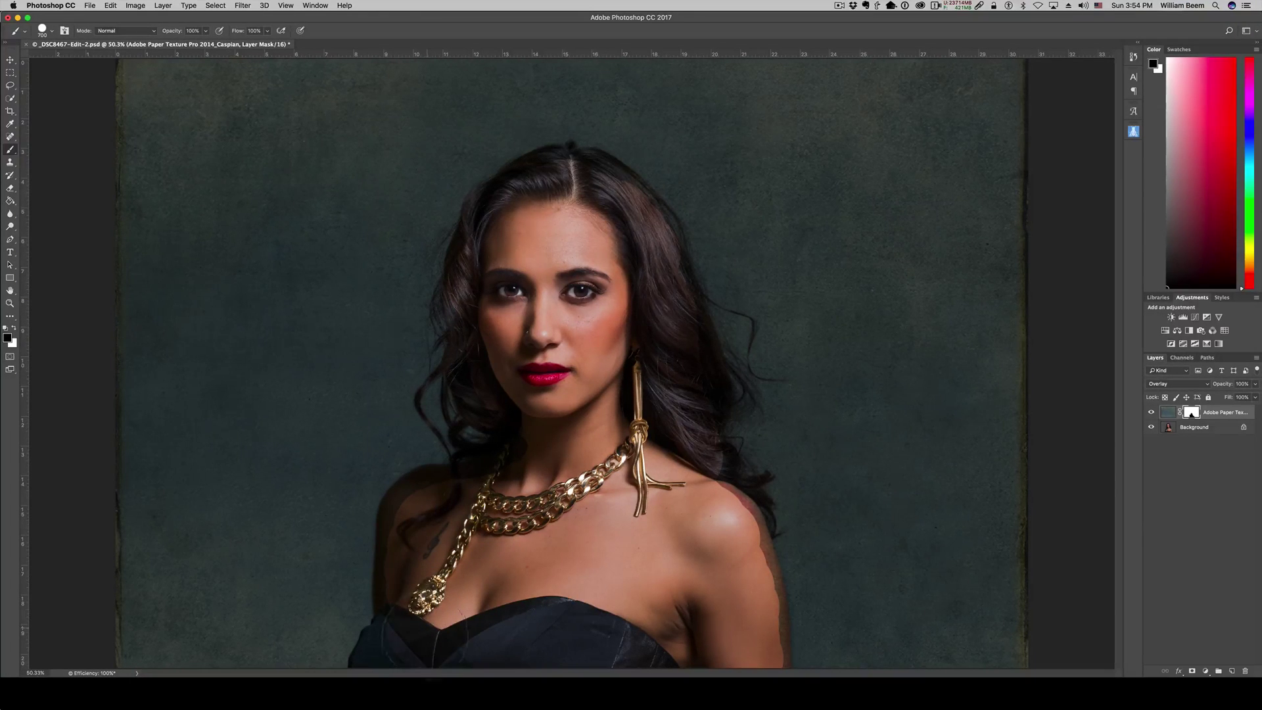
{"action": "left_click", "coordinate": [1192, 413], "text": "alt"}
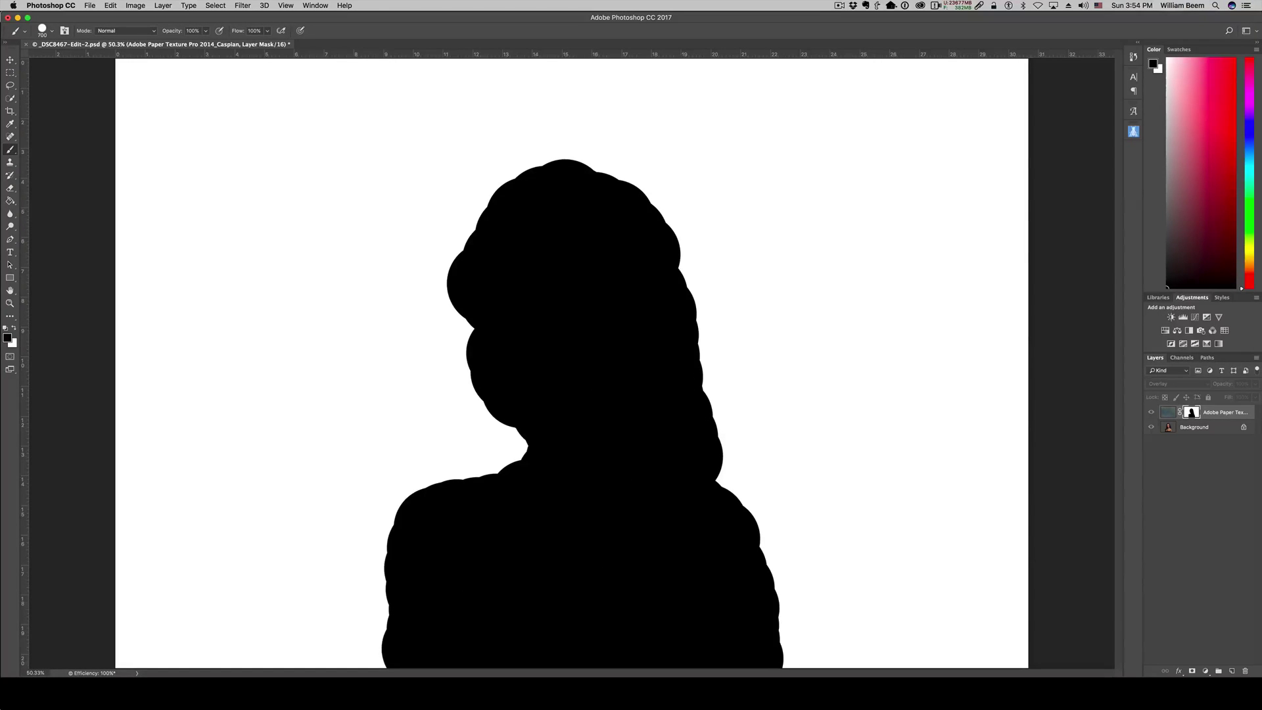
{"action": "left_click", "coordinate": [1192, 412], "text": "alt"}
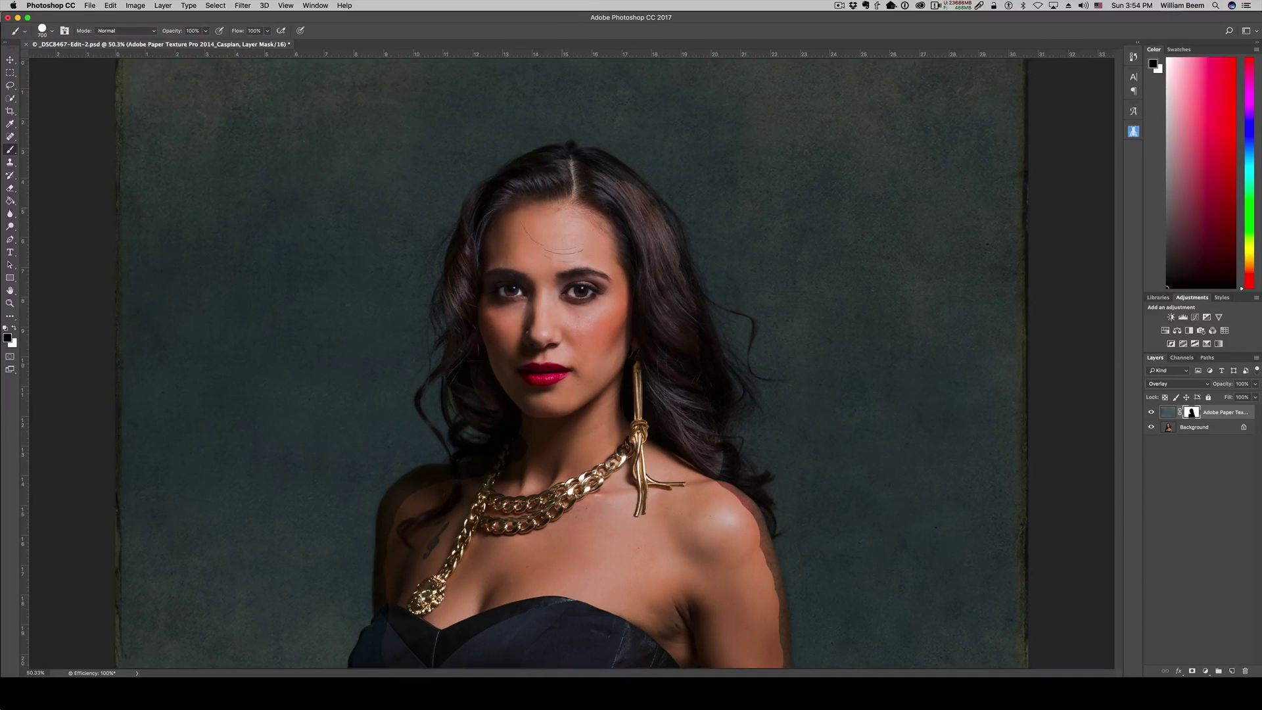
- Reduce the brush to 150 px and paint black on the mask over the hair beside the earring
{"action": "key", "text": "super+equal"}
{"action": "key", "text": "super+equal"}
{"action": "key", "text": "super+equal"}
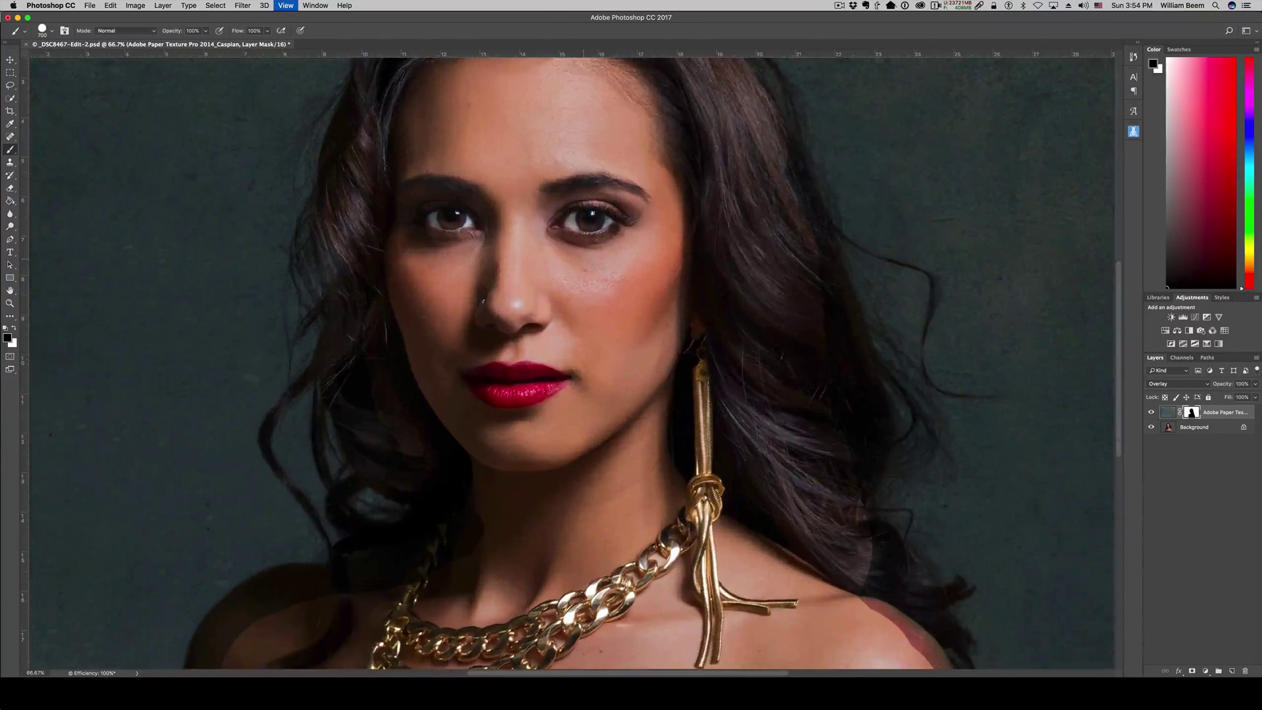
{"action": "scroll", "coordinate": [835, 402], "scroll_direction": "right", "scroll_amount": 10}
{"action": "scroll", "coordinate": [835, 402], "scroll_direction": "down", "scroll_amount": 2}
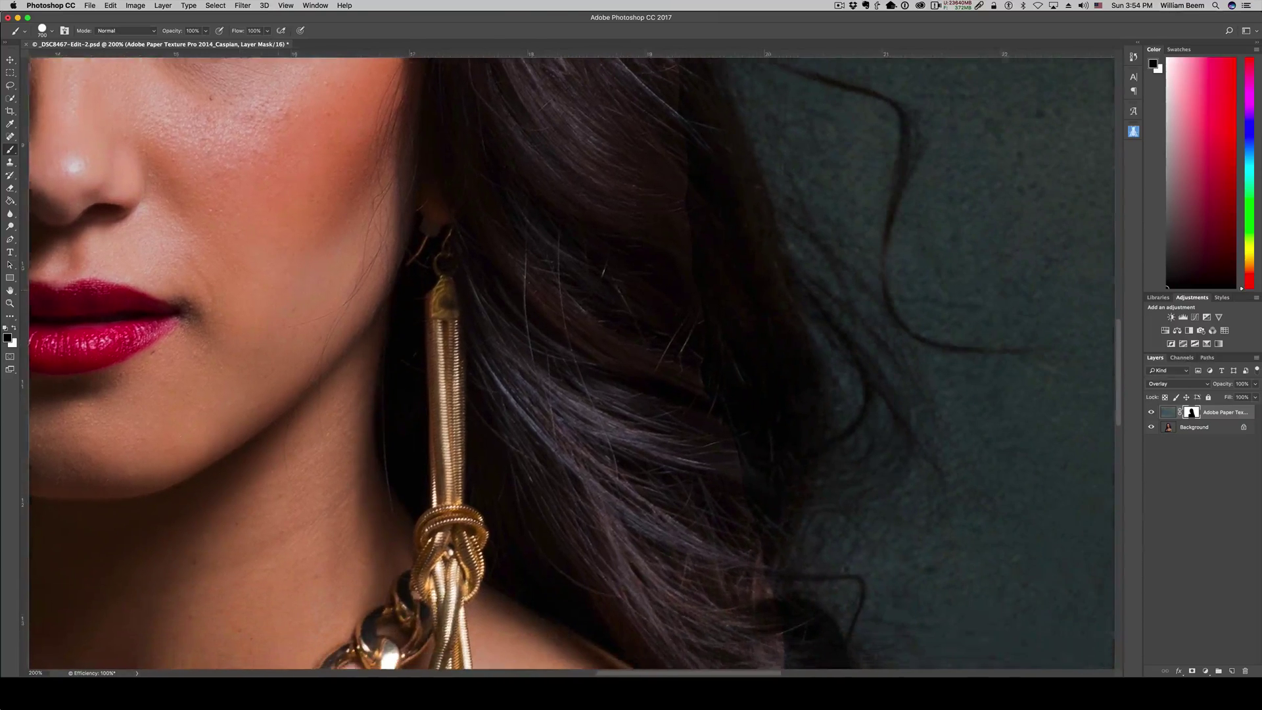
{"action": "key", "text": "bracketleft"}
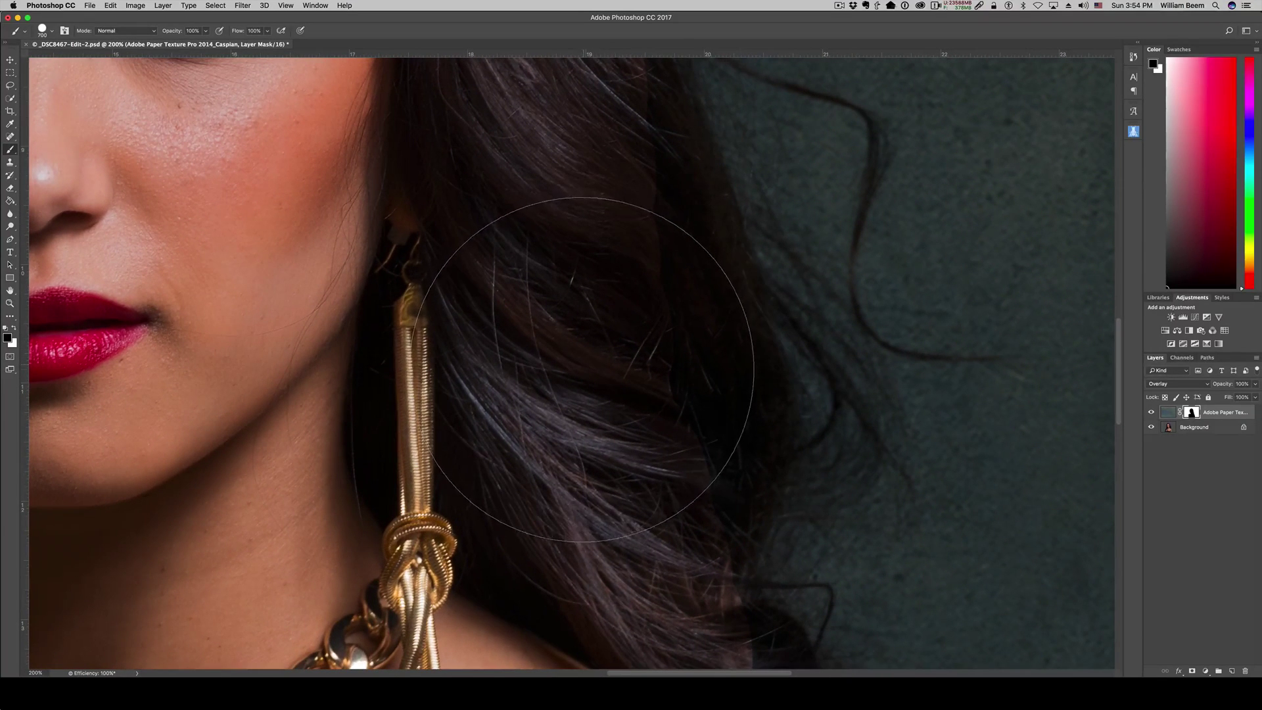
{"action": "key", "text": "bracketleft"}
{"action": "key", "text": "bracketleft"}
{"action": "key", "text": "bracketleft"}
{"action": "key", "text": "bracketleft"}
{"action": "key", "text": "bracketleft"}
{"action": "key", "text": "bracketleft"}
{"action": "key", "text": "bracketleft"}
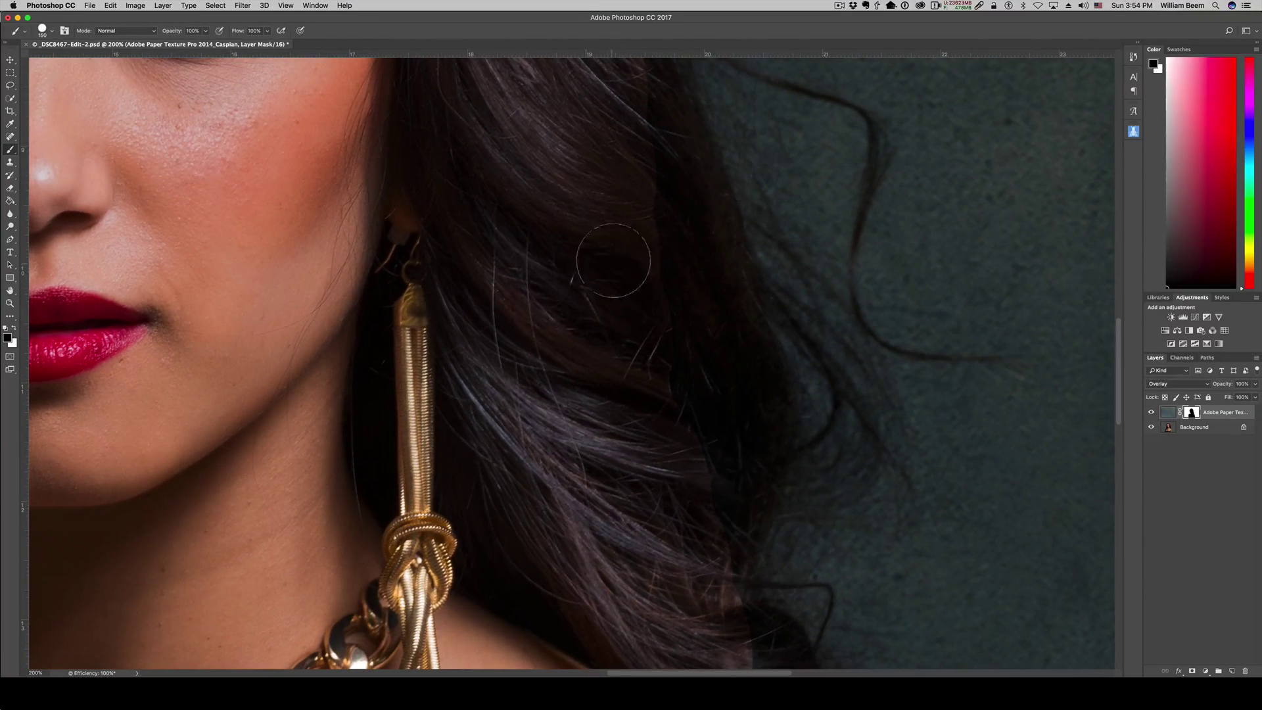
{"action": "mouse_move", "coordinate": [653, 230]}
{"action": "left_mouse_down"}
{"action": "mouse_move", "coordinate": [739, 381]}
{"action": "mouse_move", "coordinate": [713, 494]}
{"action": "mouse_move", "coordinate": [661, 579]}
{"action": "mouse_move", "coordinate": [699, 474]}
{"action": "mouse_move", "coordinate": [666, 315]}
{"action": "mouse_move", "coordinate": [700, 341]}
{"action": "mouse_move", "coordinate": [657, 190]}
{"action": "left_mouse_up"}
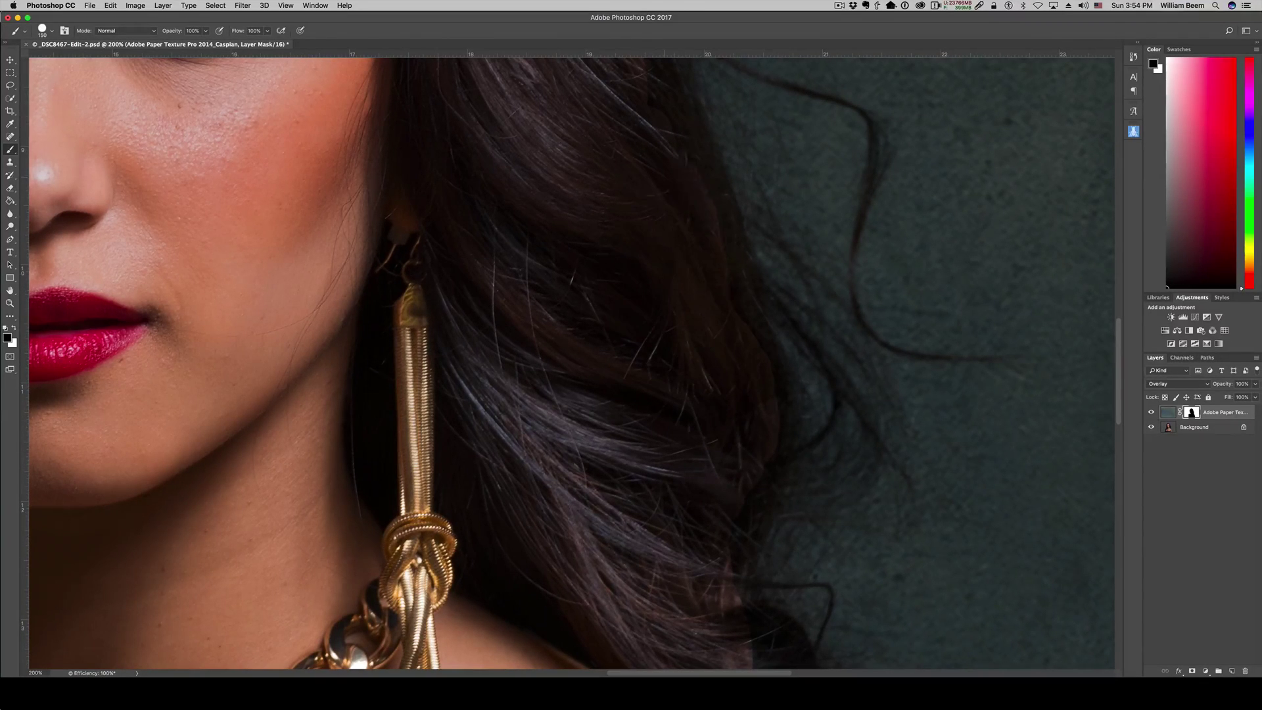
{"action": "mouse_move", "coordinate": [543, 190]}
{"action": "left_mouse_down"}
{"action": "mouse_move", "coordinate": [551, 316]}
{"action": "mouse_move", "coordinate": [626, 530]}
{"action": "left_mouse_up"}
{"action": "mouse_move", "coordinate": [737, 444]}
{"action": "left_mouse_down"}
{"action": "mouse_move", "coordinate": [680, 274]}
{"action": "mouse_move", "coordinate": [645, 269]}
{"action": "left_mouse_up"}
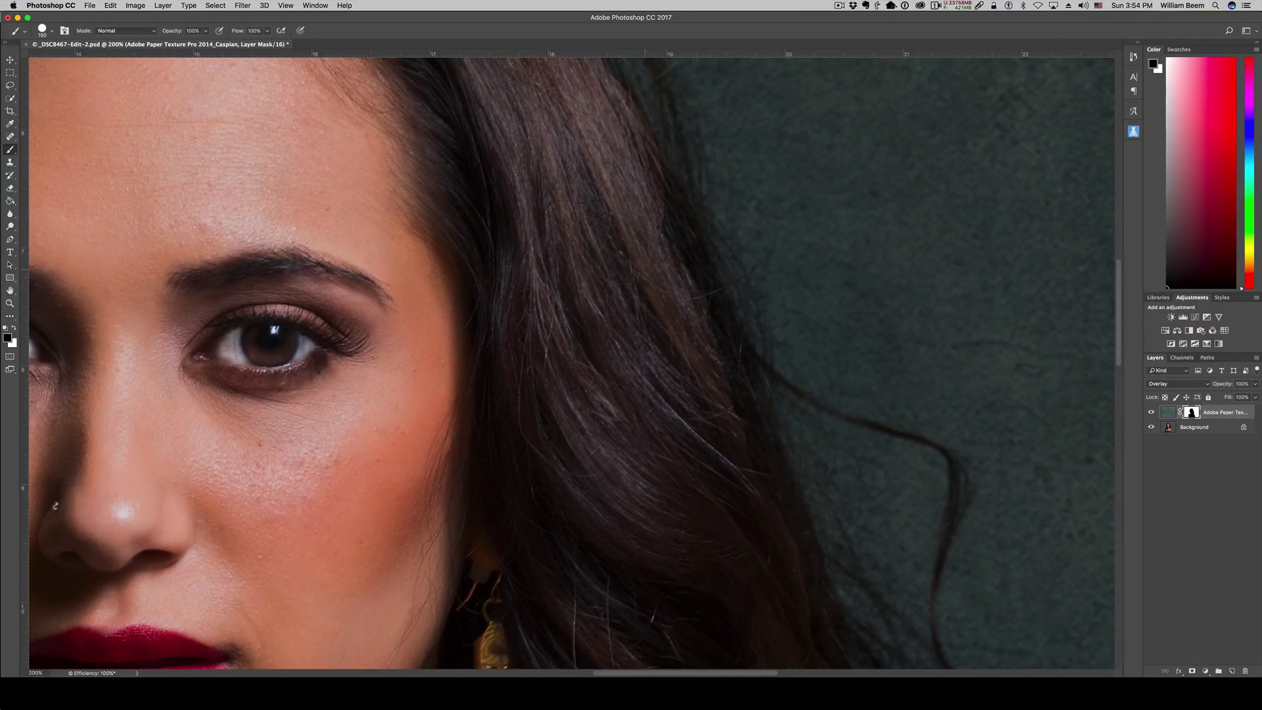
- Paint black on the mask over the hair across the crown and down to the upper left of the forehead
{"action": "scroll", "coordinate": [670, 386], "scroll_direction": "up", "scroll_amount": 10}
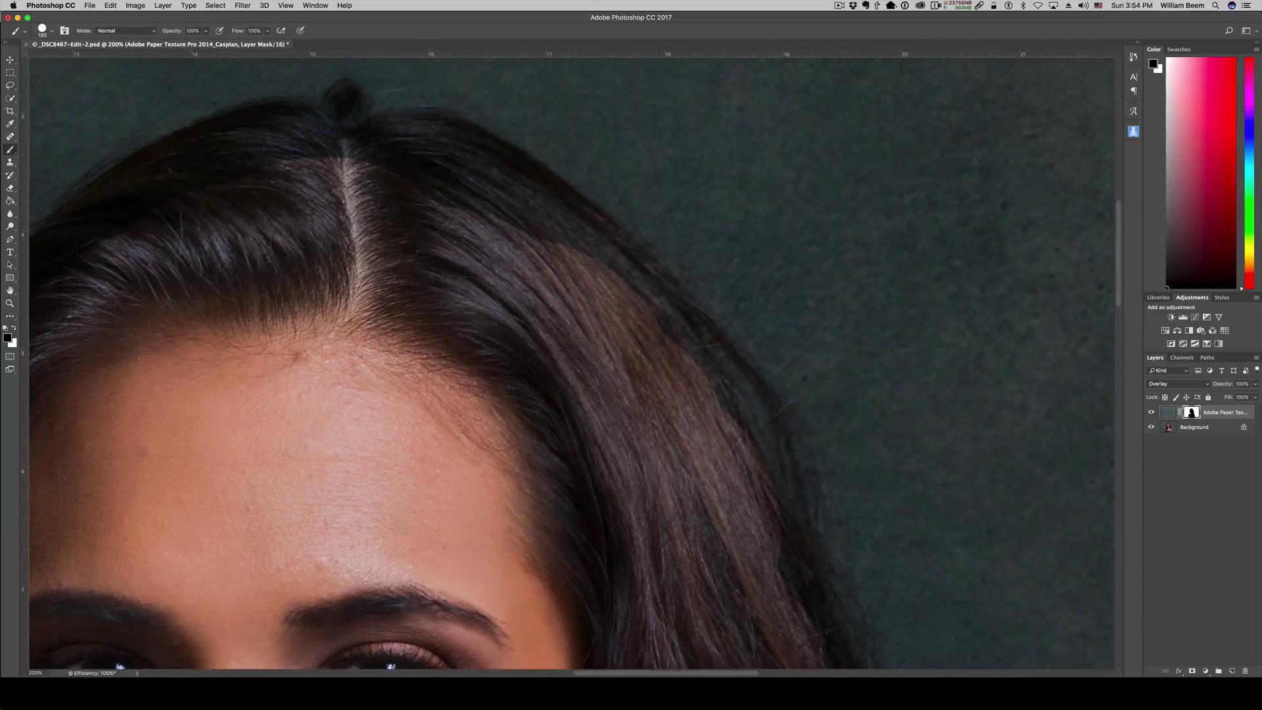
{"action": "mouse_move", "coordinate": [671, 387]}
{"action": "left_mouse_down"}
{"action": "mouse_move", "coordinate": [624, 283]}
{"action": "mouse_move", "coordinate": [404, 139]}
{"action": "mouse_move", "coordinate": [283, 143]}
{"action": "mouse_move", "coordinate": [204, 169]}
{"action": "mouse_move", "coordinate": [297, 146]}
{"action": "left_mouse_up"}
{"action": "left_click_drag", "start_coordinate": [189, 179], "coordinate": [425, 140]}
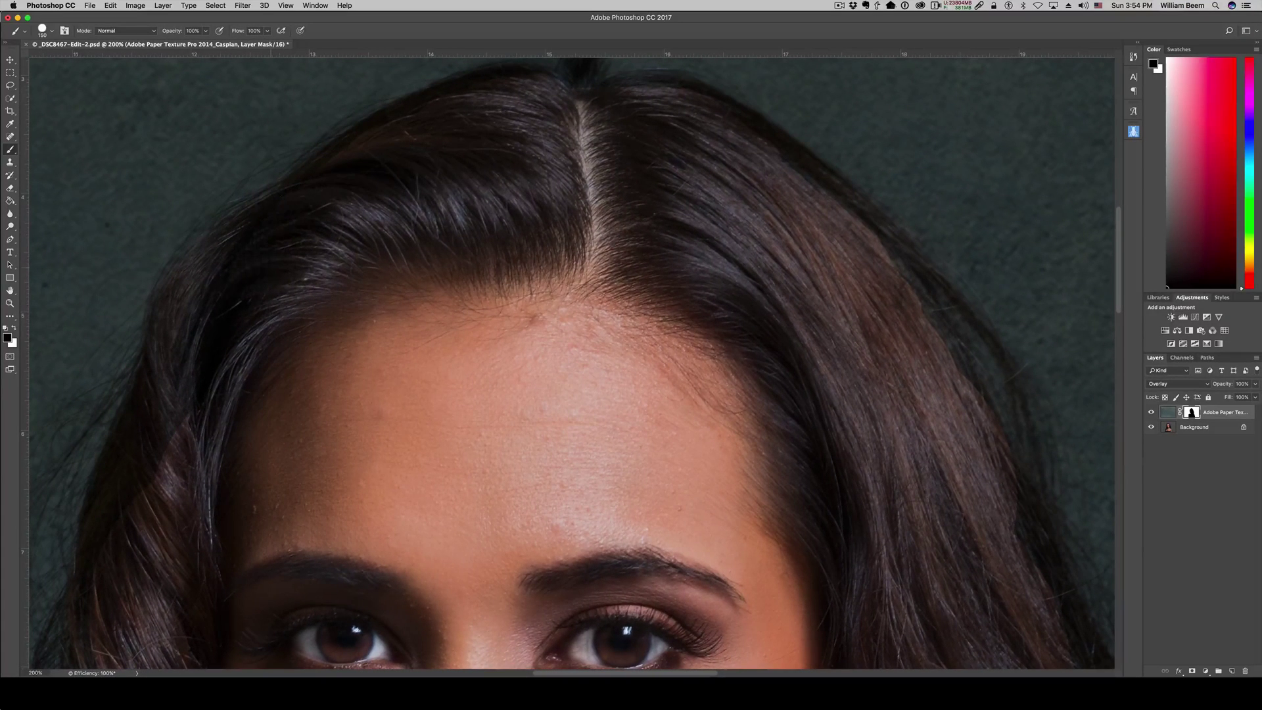
{"action": "mouse_move", "coordinate": [199, 316]}
{"action": "left_mouse_down"}
{"action": "mouse_move", "coordinate": [144, 488]}
{"action": "mouse_move", "coordinate": [123, 437]}
{"action": "left_mouse_up"}
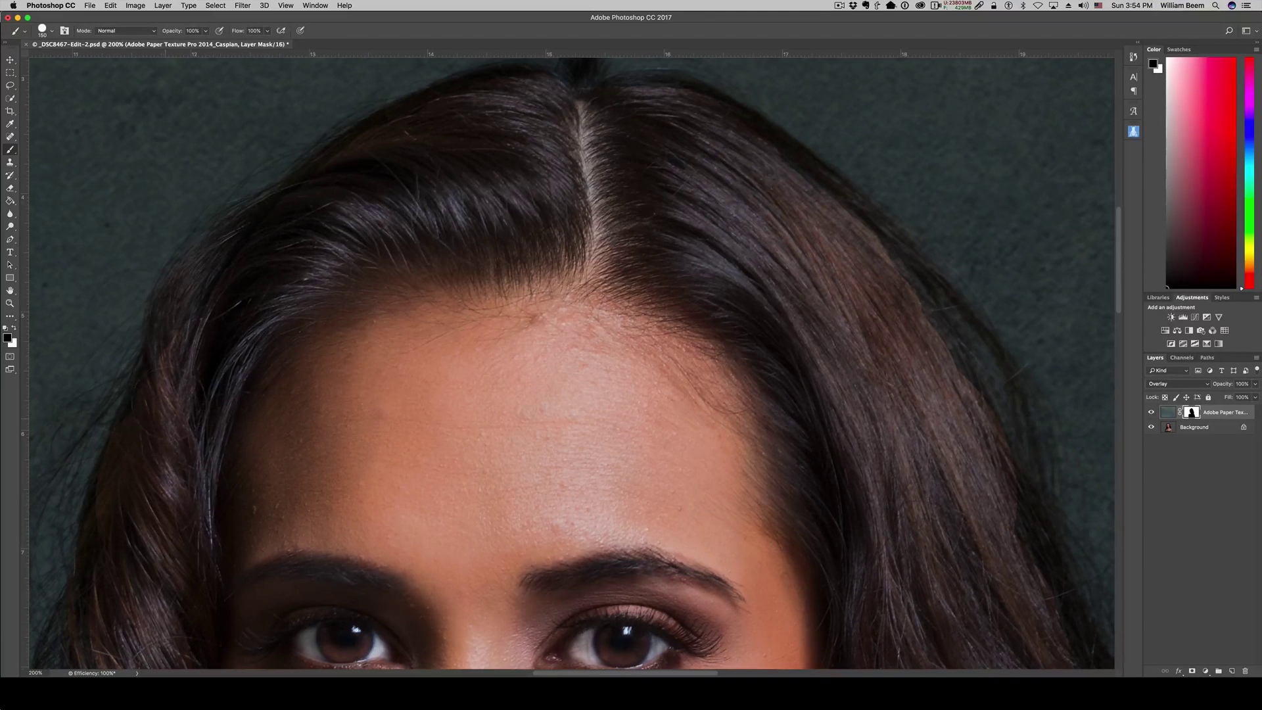
- Paint black on the mask over the curls along the left side of the face down to the jaw
{"action": "scroll", "coordinate": [515, 618], "scroll_direction": "down", "scroll_amount": 5}
{"action": "scroll", "coordinate": [515, 618], "scroll_direction": "left", "scroll_amount": 3}
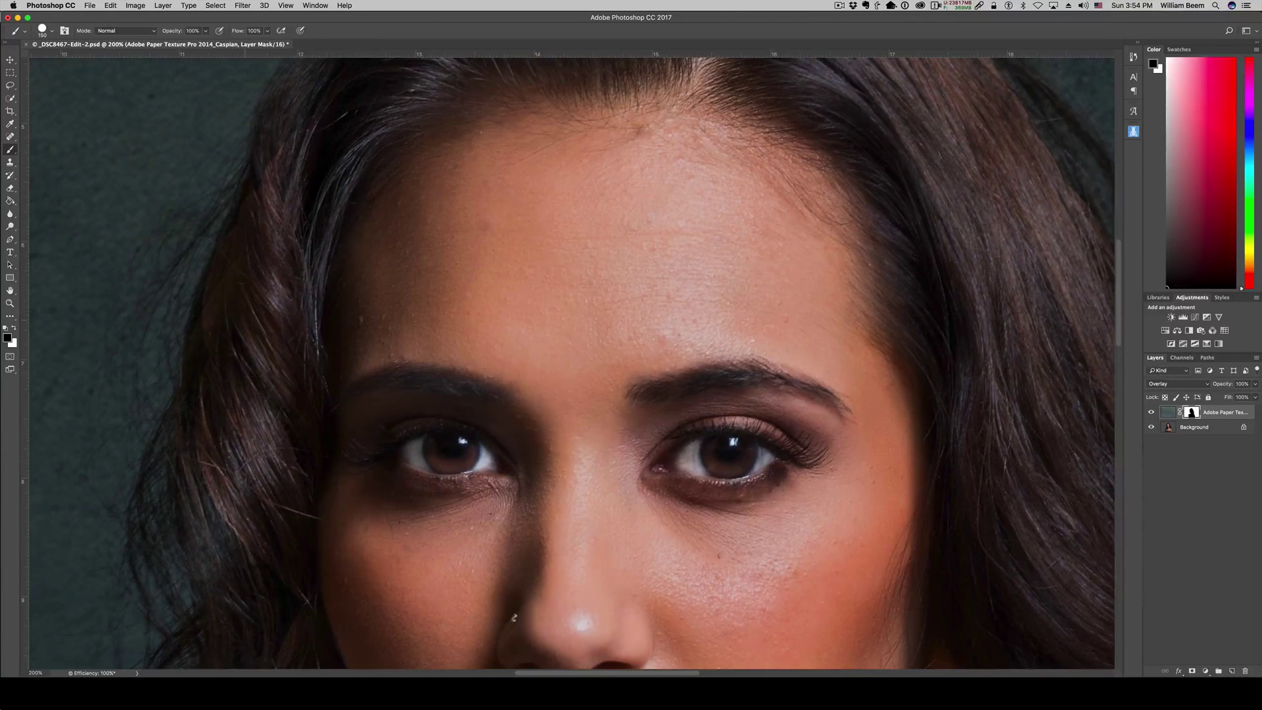
{"action": "scroll", "coordinate": [572, 362], "scroll_direction": "down", "scroll_amount": 8}
{"action": "scroll", "coordinate": [572, 362], "scroll_direction": "left", "scroll_amount": 2}
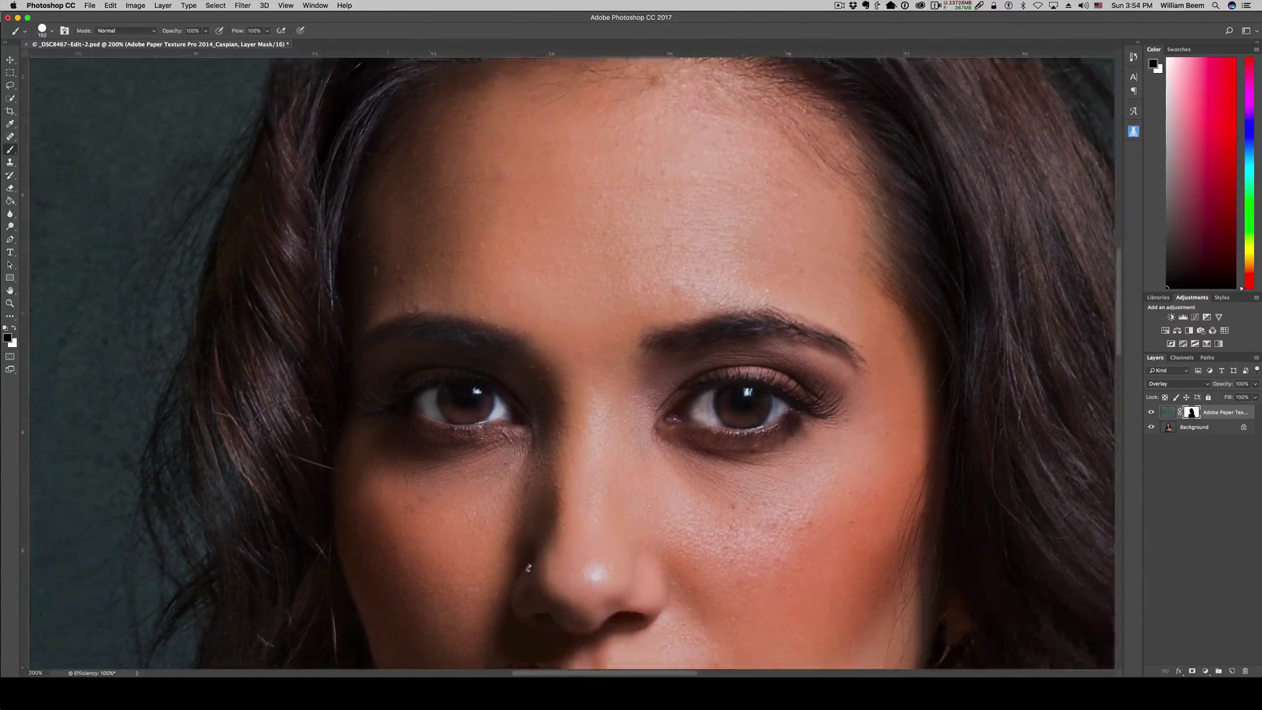
{"action": "mouse_move", "coordinate": [296, 304]}
{"action": "left_mouse_down"}
{"action": "mouse_move", "coordinate": [316, 263]}
{"action": "mouse_move", "coordinate": [237, 115]}
{"action": "left_mouse_up"}
{"action": "mouse_move", "coordinate": [290, 250]}
{"action": "left_mouse_down"}
{"action": "mouse_move", "coordinate": [276, 414]}
{"action": "mouse_move", "coordinate": [306, 494]}
{"action": "mouse_move", "coordinate": [401, 582]}
{"action": "mouse_move", "coordinate": [368, 599]}
{"action": "left_mouse_up"}
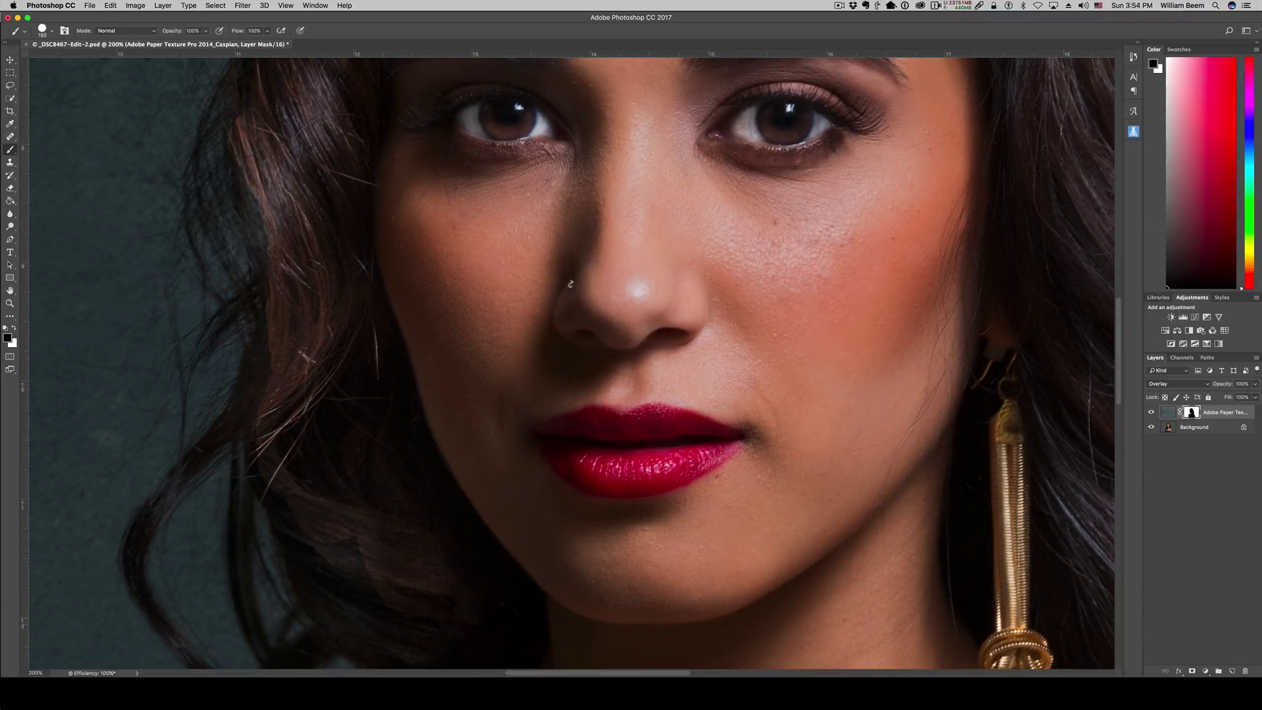
{"action": "scroll", "coordinate": [572, 363], "scroll_direction": "down", "scroll_amount": 4}
{"action": "scroll", "coordinate": [572, 363], "scroll_direction": "left", "scroll_amount": 2}
{"action": "mouse_move", "coordinate": [475, 263]}
{"action": "left_mouse_down"}
{"action": "mouse_move", "coordinate": [509, 350]}
{"action": "mouse_move", "coordinate": [467, 291]}
{"action": "left_mouse_up"}
{"action": "left_click_drag", "start_coordinate": [573, 336], "coordinate": [566, 378]}
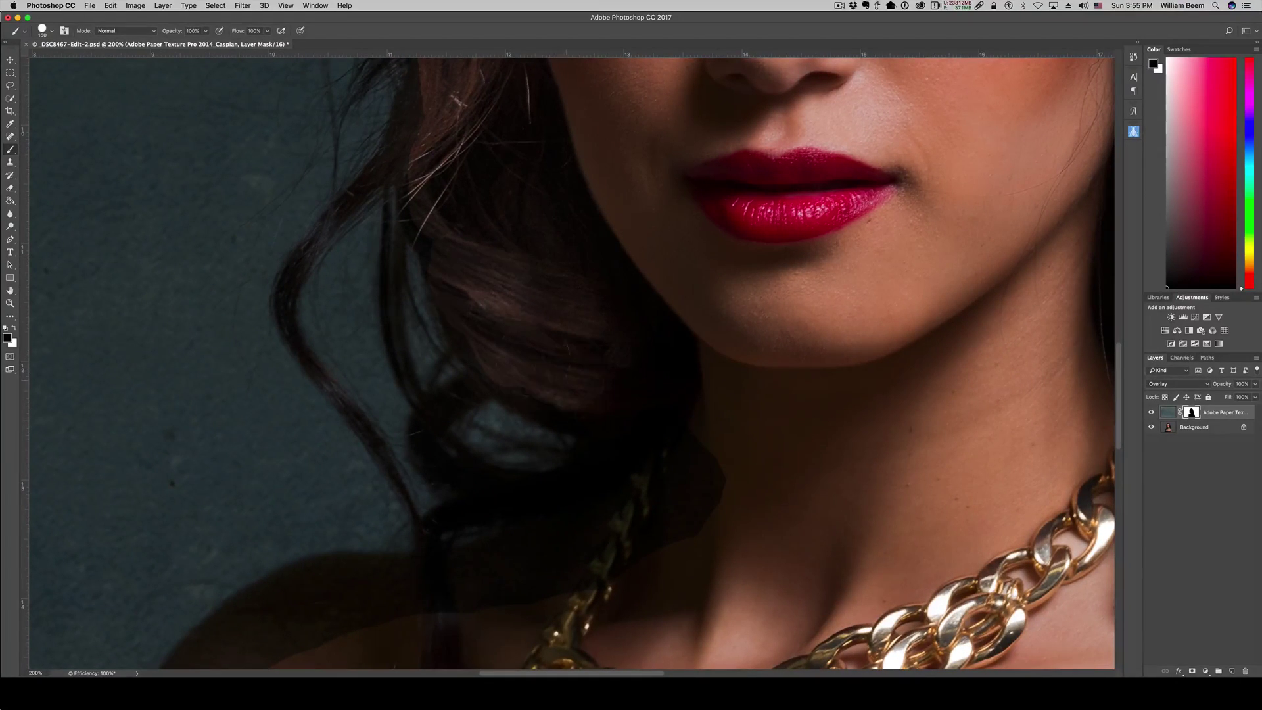
- Mask the texture off the hair and neck by the chain and off the shoulder on the photo's left side
{"action": "mouse_move", "coordinate": [670, 457]}
{"action": "left_mouse_down"}
{"action": "mouse_move", "coordinate": [689, 497]}
{"action": "mouse_move", "coordinate": [581, 560]}
{"action": "mouse_move", "coordinate": [606, 515]}
{"action": "left_mouse_up"}
{"action": "mouse_move", "coordinate": [500, 509]}
{"action": "left_mouse_down"}
{"action": "mouse_move", "coordinate": [490, 558]}
{"action": "mouse_move", "coordinate": [351, 618]}
{"action": "mouse_move", "coordinate": [308, 612]}
{"action": "left_mouse_up"}
{"action": "mouse_move", "coordinate": [468, 620]}
{"action": "left_mouse_down"}
{"action": "mouse_move", "coordinate": [689, 370]}
{"action": "mouse_move", "coordinate": [678, 363]}
{"action": "left_mouse_up"}
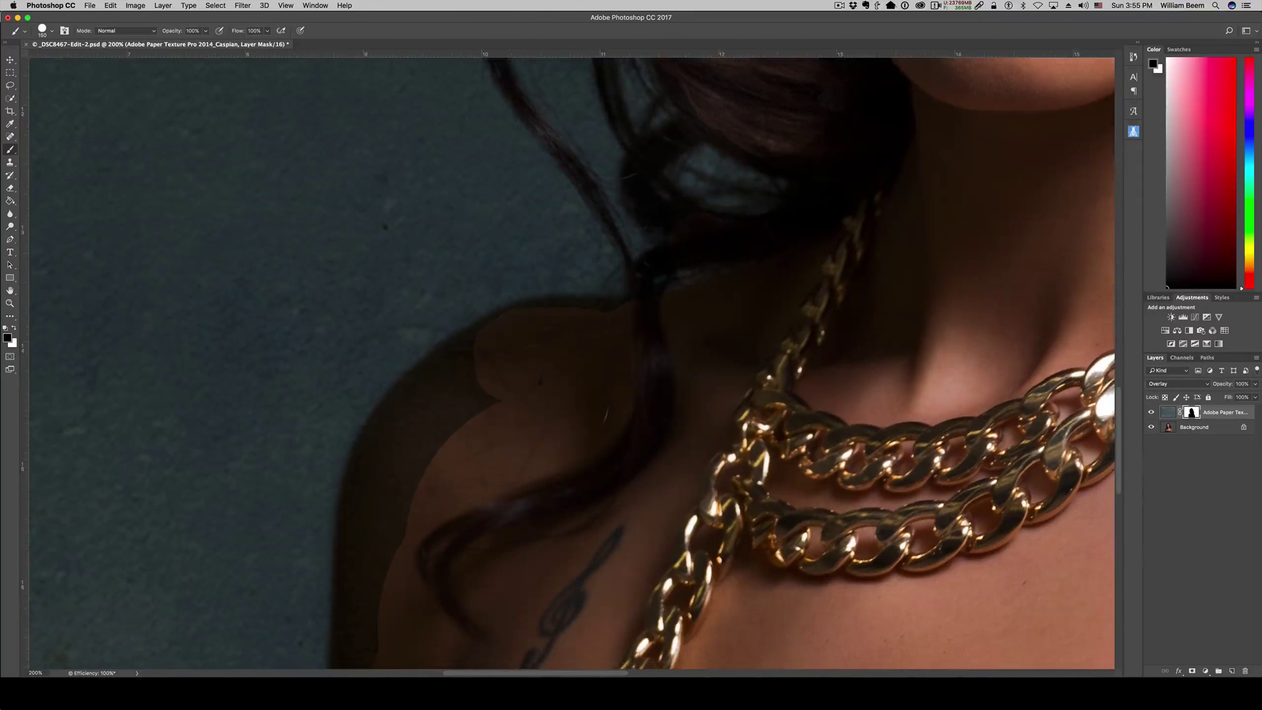
{"action": "left_click_drag", "start_coordinate": [483, 372], "coordinate": [427, 431]}
{"action": "left_click_drag", "start_coordinate": [434, 371], "coordinate": [355, 666]}
- Extend the black mask painting along the outer edge of the arm on the photo's left side
{"action": "scroll", "coordinate": [355, 658], "scroll_direction": "down", "scroll_amount": 8}
{"action": "scroll", "coordinate": [355, 657], "scroll_direction": "left", "scroll_amount": 2}
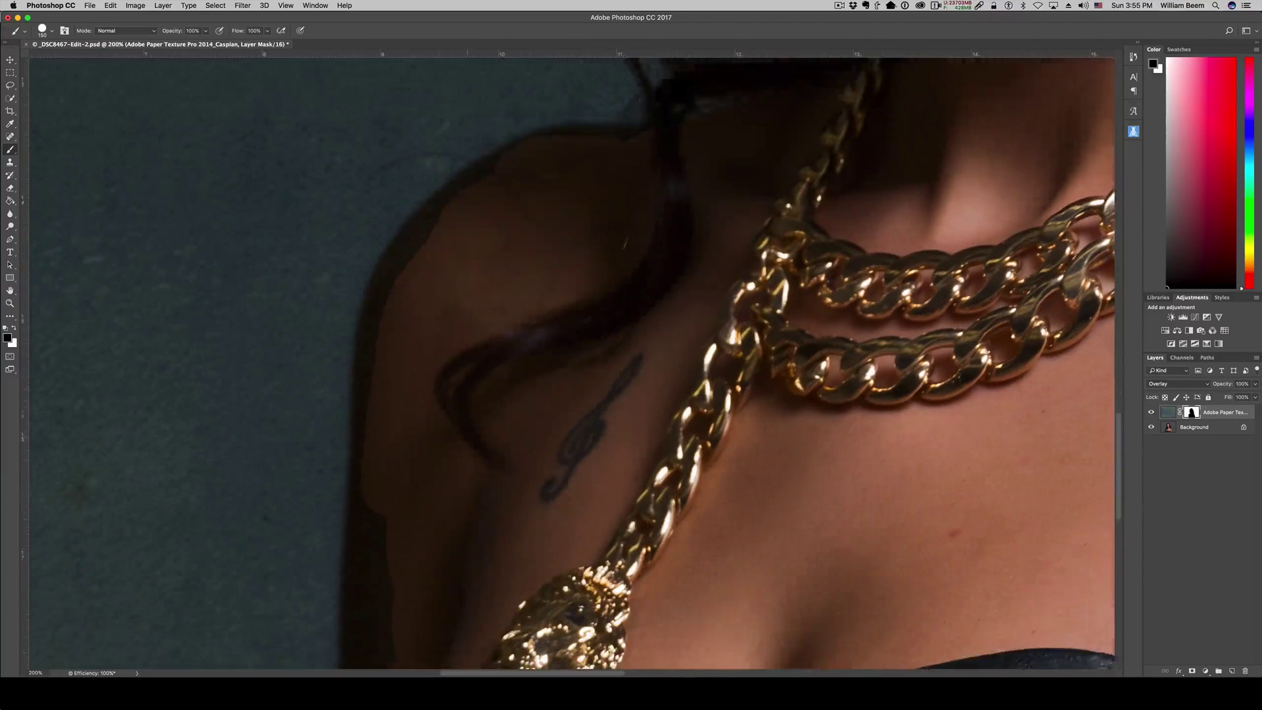
{"action": "left_click_drag", "start_coordinate": [368, 464], "coordinate": [368, 661]}
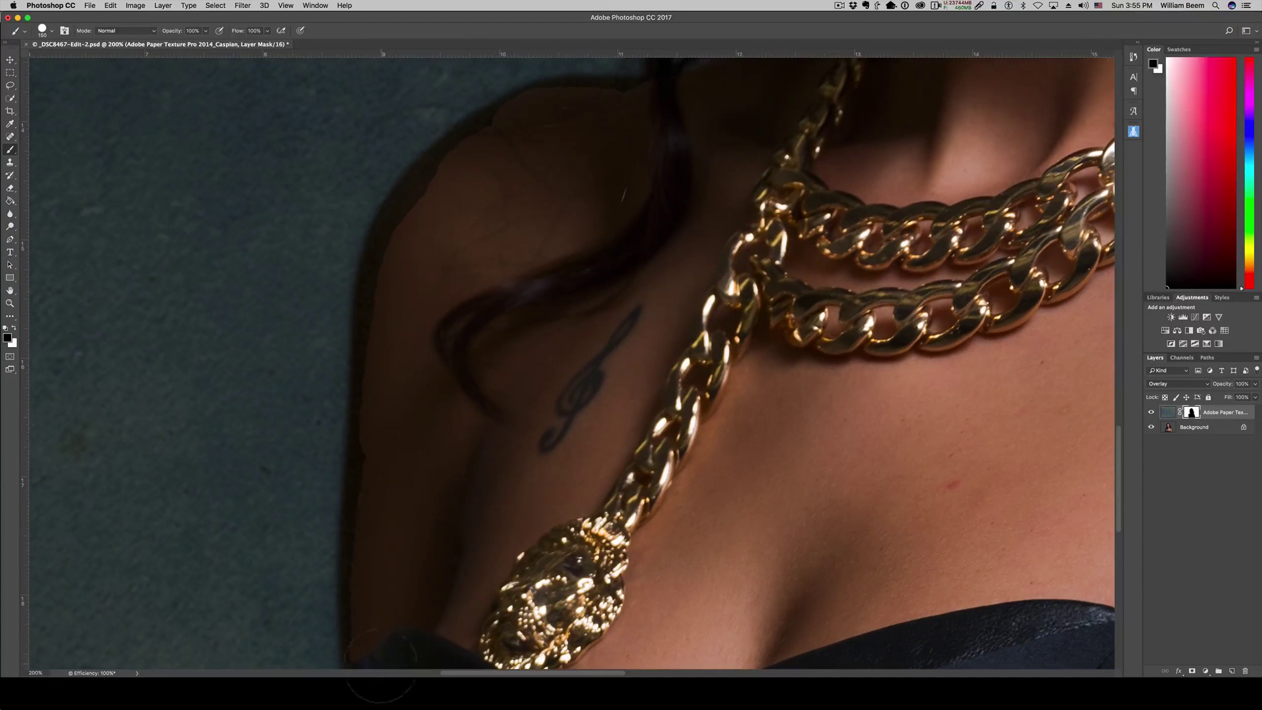
{"action": "left_click_drag", "start_coordinate": [352, 513], "coordinate": [365, 322]}
{"action": "mouse_move", "coordinate": [381, 263]}
{"action": "left_mouse_down"}
{"action": "mouse_move", "coordinate": [423, 176]}
{"action": "mouse_move", "coordinate": [371, 186]}
{"action": "mouse_move", "coordinate": [455, 214]}
{"action": "mouse_move", "coordinate": [453, 184]}
{"action": "mouse_move", "coordinate": [503, 154]}
{"action": "left_mouse_up"}
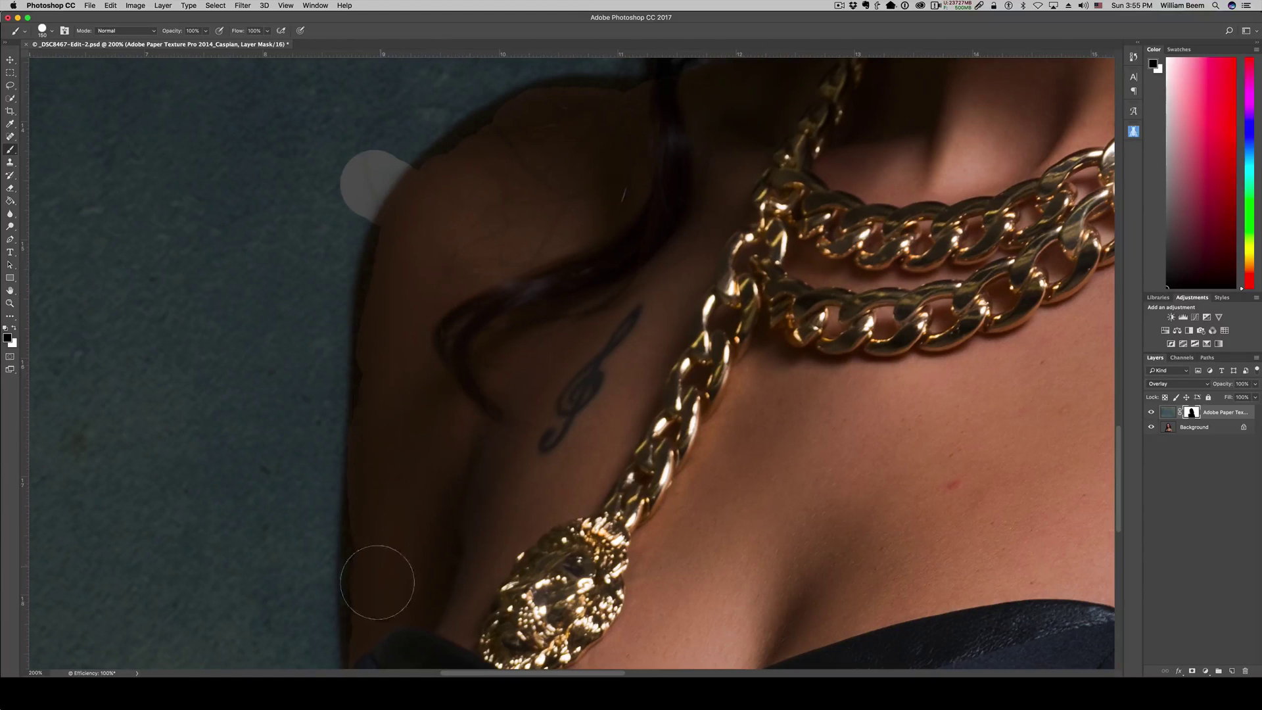
{"action": "left_click_drag", "start_coordinate": [379, 552], "coordinate": [388, 598]}
- Dab black on the background beside the shoulder, and paint the spilled areas back with white to restore the texture
{"action": "left_click", "coordinate": [353, 127]}
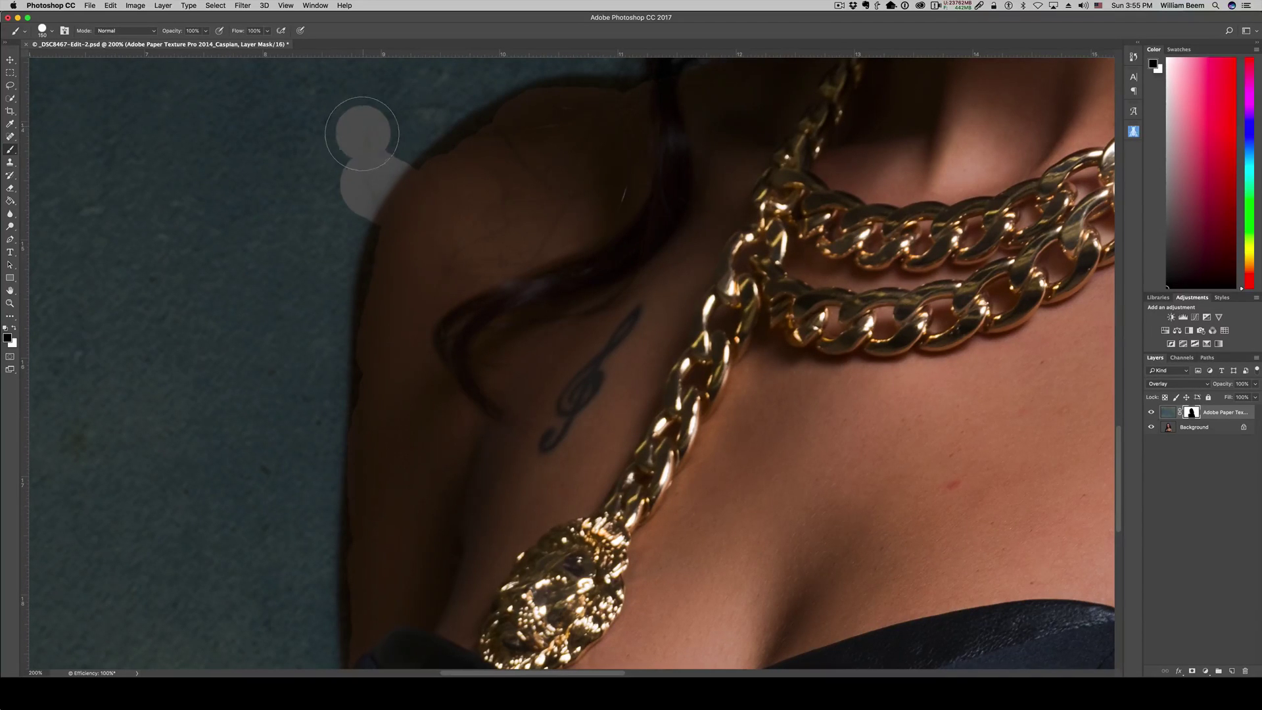
{"action": "key", "text": "x"}
{"action": "mouse_move", "coordinate": [376, 120]}
{"action": "left_mouse_down"}
{"action": "mouse_move", "coordinate": [328, 211]}
{"action": "mouse_move", "coordinate": [370, 134]}
{"action": "left_mouse_up"}
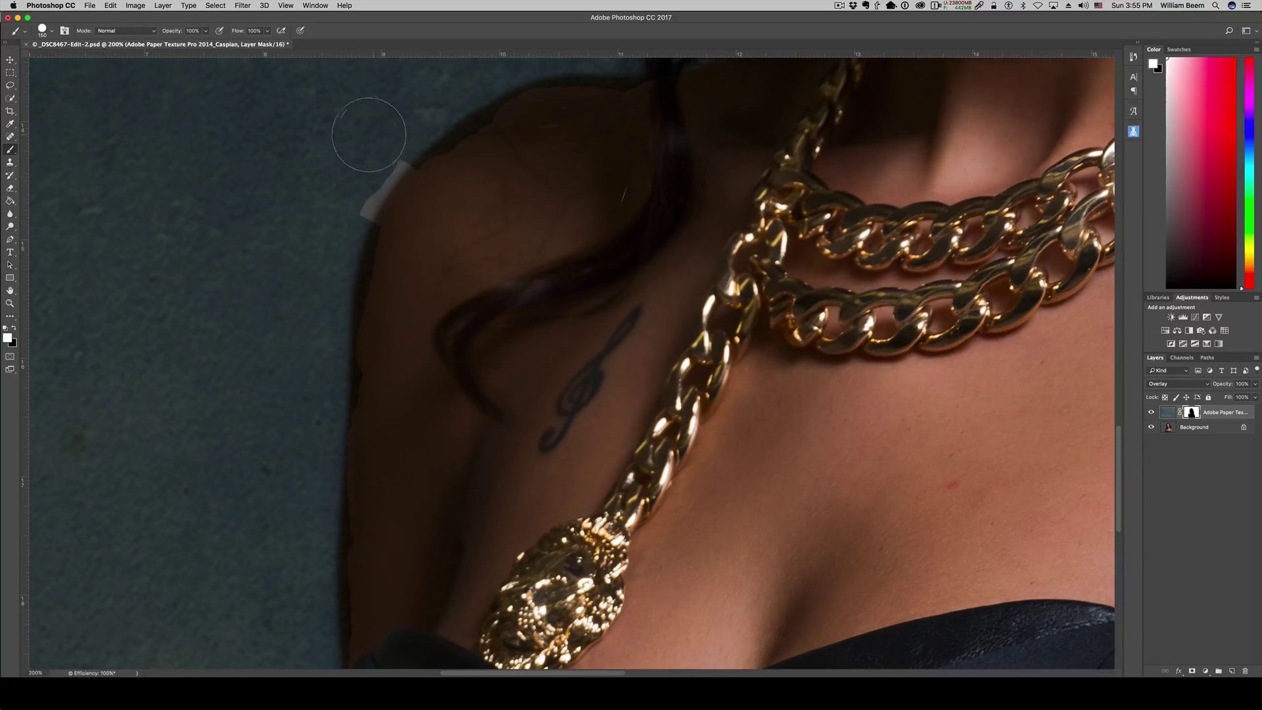
- Return to painting in black and mask the texture off the left edge of the dress
{"action": "key", "text": "x"}
{"action": "scroll", "coordinate": [549, 460], "scroll_direction": "down", "scroll_amount": 10}
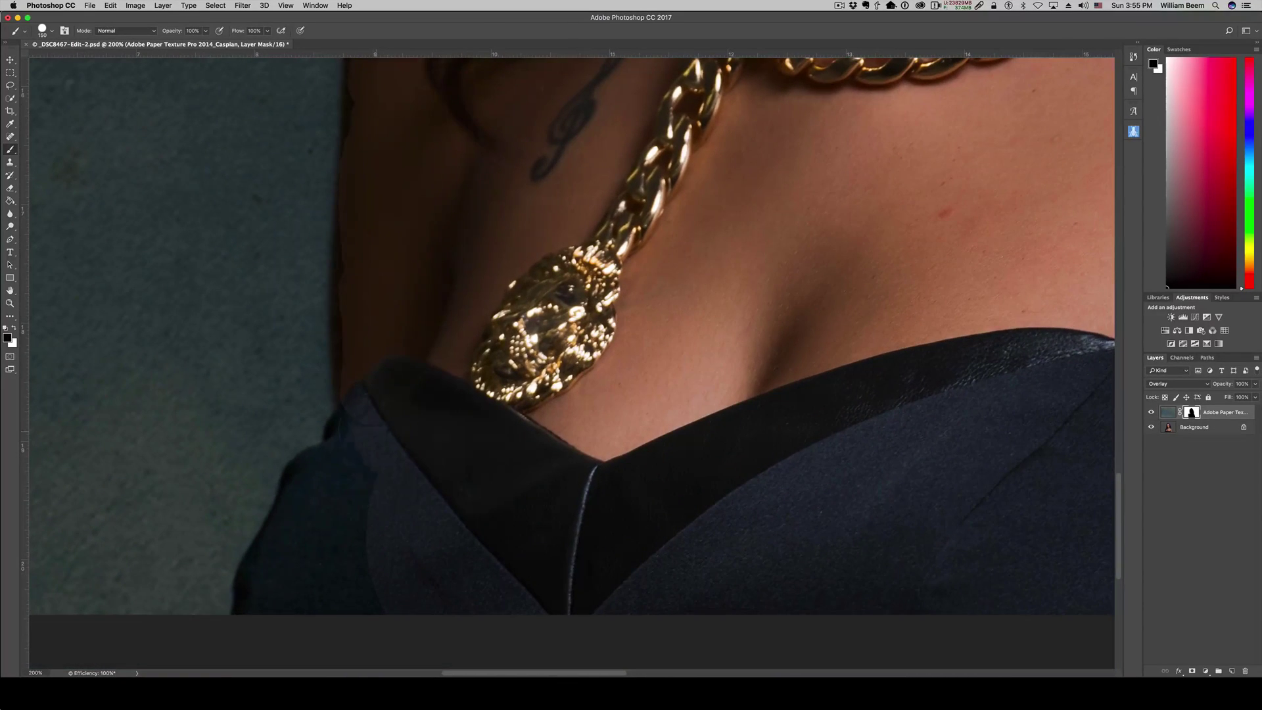
{"action": "mouse_move", "coordinate": [352, 454]}
{"action": "left_mouse_down"}
{"action": "mouse_move", "coordinate": [335, 509]}
{"action": "mouse_move", "coordinate": [299, 529]}
{"action": "mouse_move", "coordinate": [283, 559]}
{"action": "mouse_move", "coordinate": [363, 570]}
{"action": "left_mouse_up"}
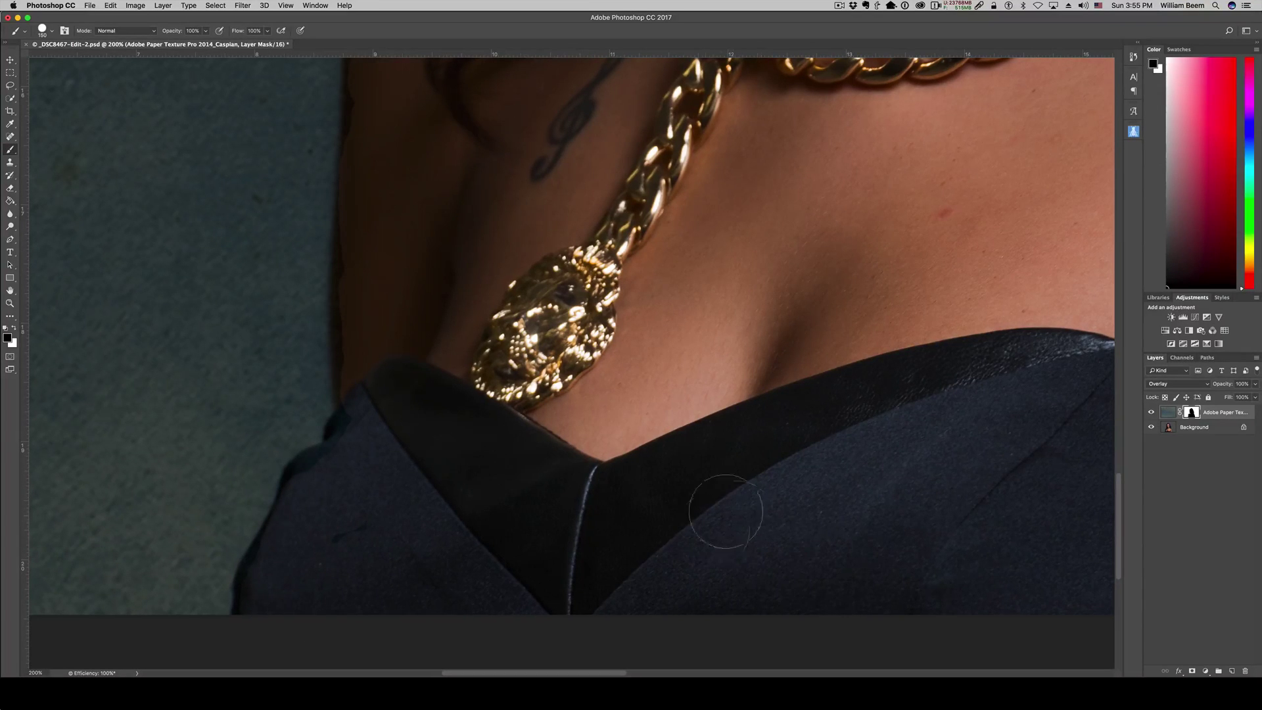
- Mask the texture off the outer edge of the arm on the photo's right side
{"action": "scroll", "coordinate": [727, 507], "scroll_direction": "right", "scroll_amount": 10}
{"action": "scroll", "coordinate": [727, 507], "scroll_direction": "down", "scroll_amount": 3}
{"action": "scroll", "coordinate": [572, 282], "scroll_direction": "right", "scroll_amount": 18}
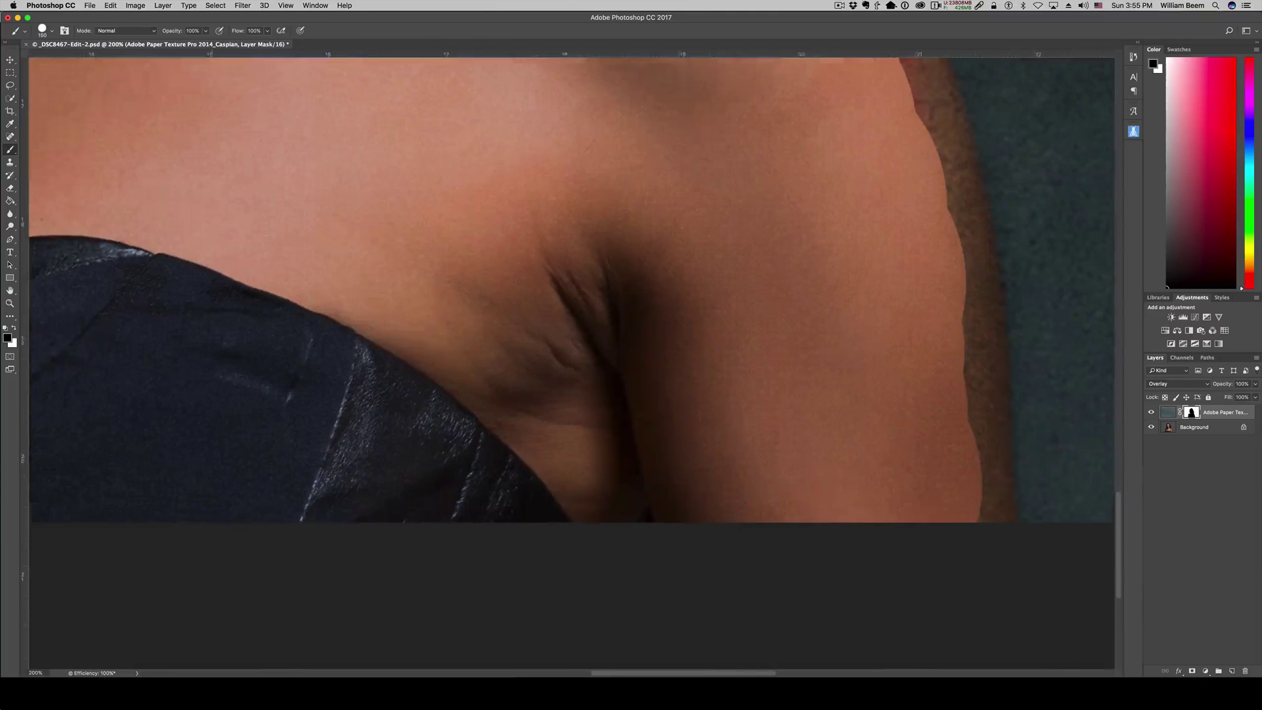
{"action": "scroll", "coordinate": [572, 283], "scroll_direction": "up", "scroll_amount": 2}
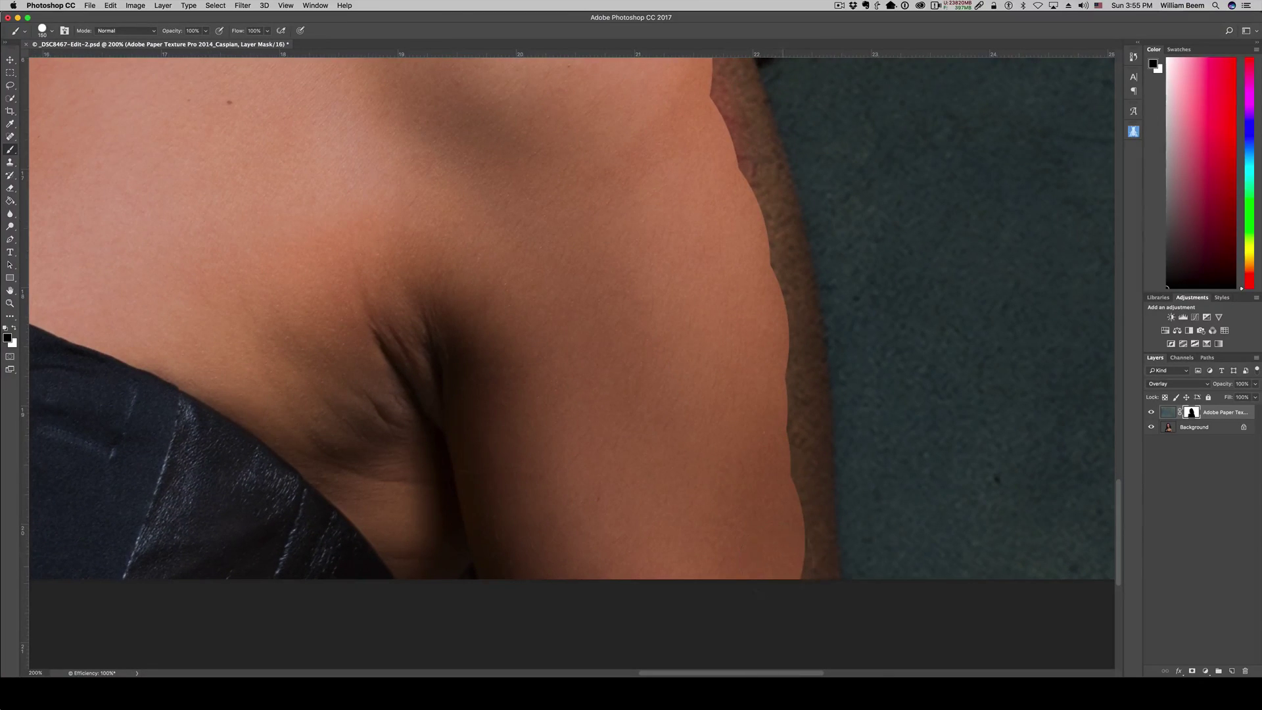
{"action": "mouse_move", "coordinate": [792, 578]}
{"action": "left_mouse_down"}
{"action": "mouse_move", "coordinate": [794, 335]}
{"action": "mouse_move", "coordinate": [766, 184]}
{"action": "mouse_move", "coordinate": [720, 63]}
{"action": "left_mouse_up"}
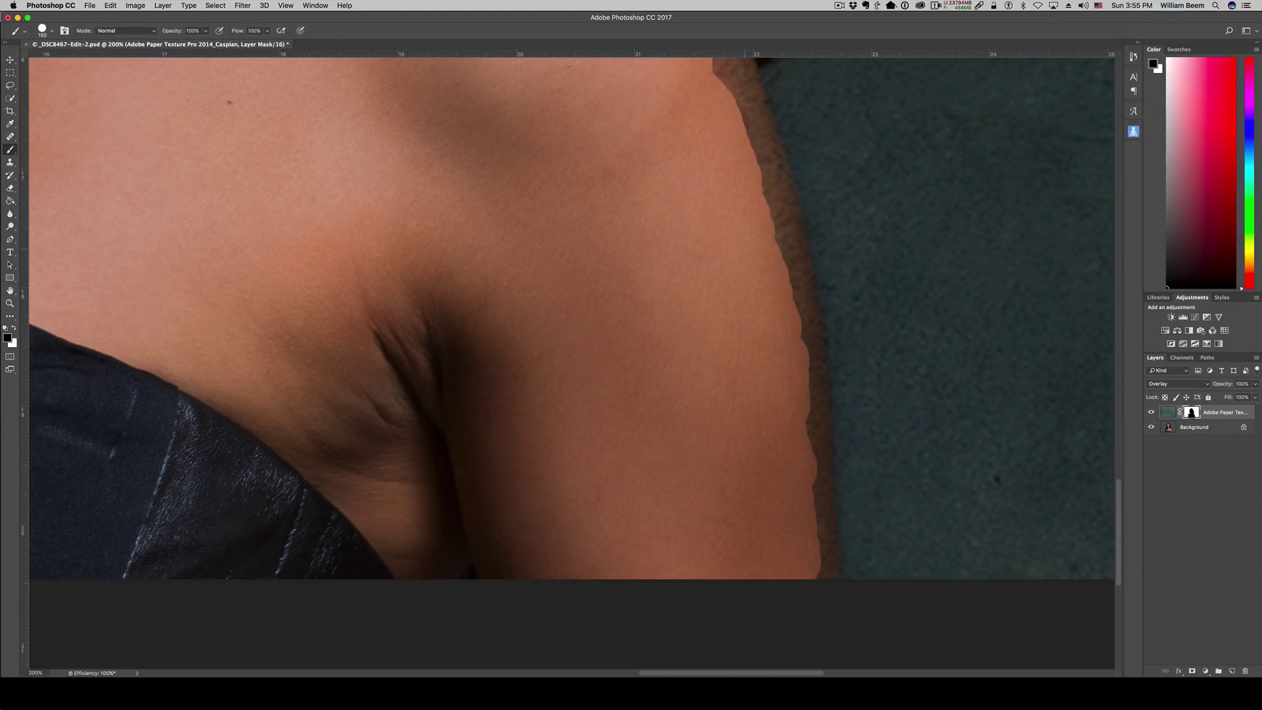
{"action": "left_click_drag", "start_coordinate": [779, 232], "coordinate": [792, 289]}
- Extend the black mask painting over the shoulder on the photo's right side and the hair resting on it
{"action": "scroll", "coordinate": [572, 316], "scroll_direction": "up", "scroll_amount": 10}
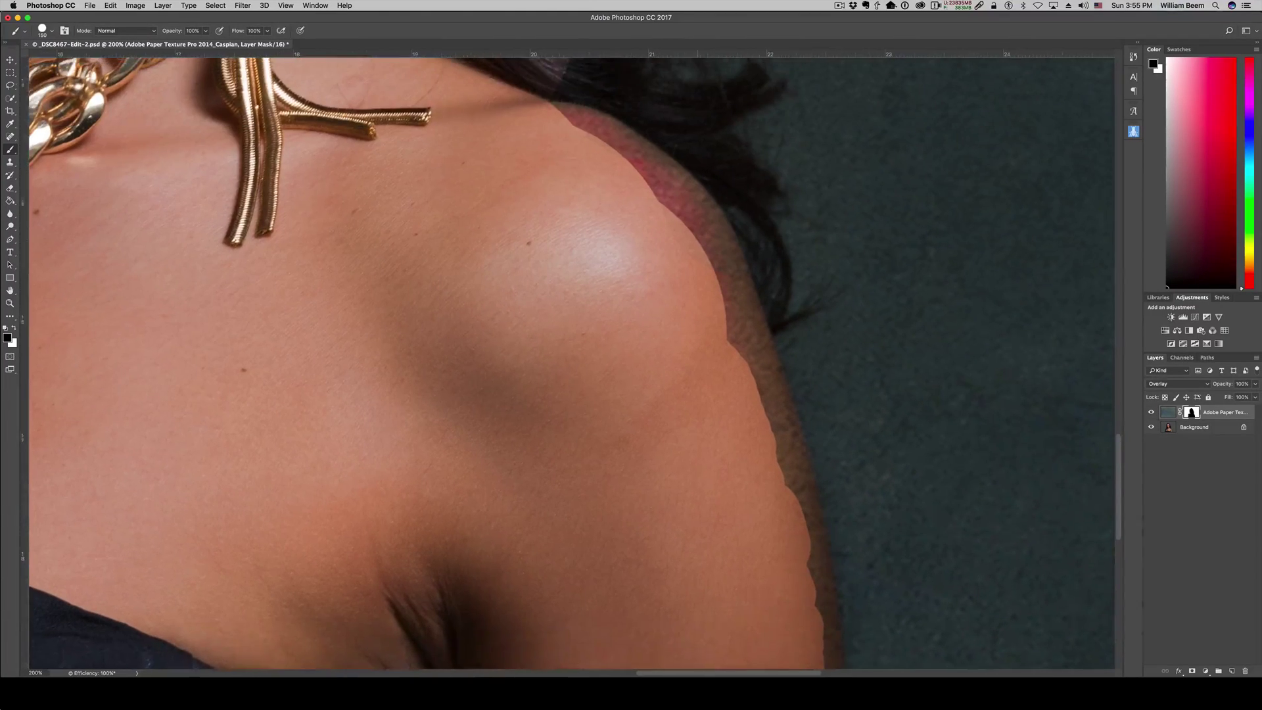
{"action": "mouse_move", "coordinate": [776, 427]}
{"action": "left_mouse_down"}
{"action": "mouse_move", "coordinate": [700, 250]}
{"action": "mouse_move", "coordinate": [566, 98]}
{"action": "left_mouse_up"}
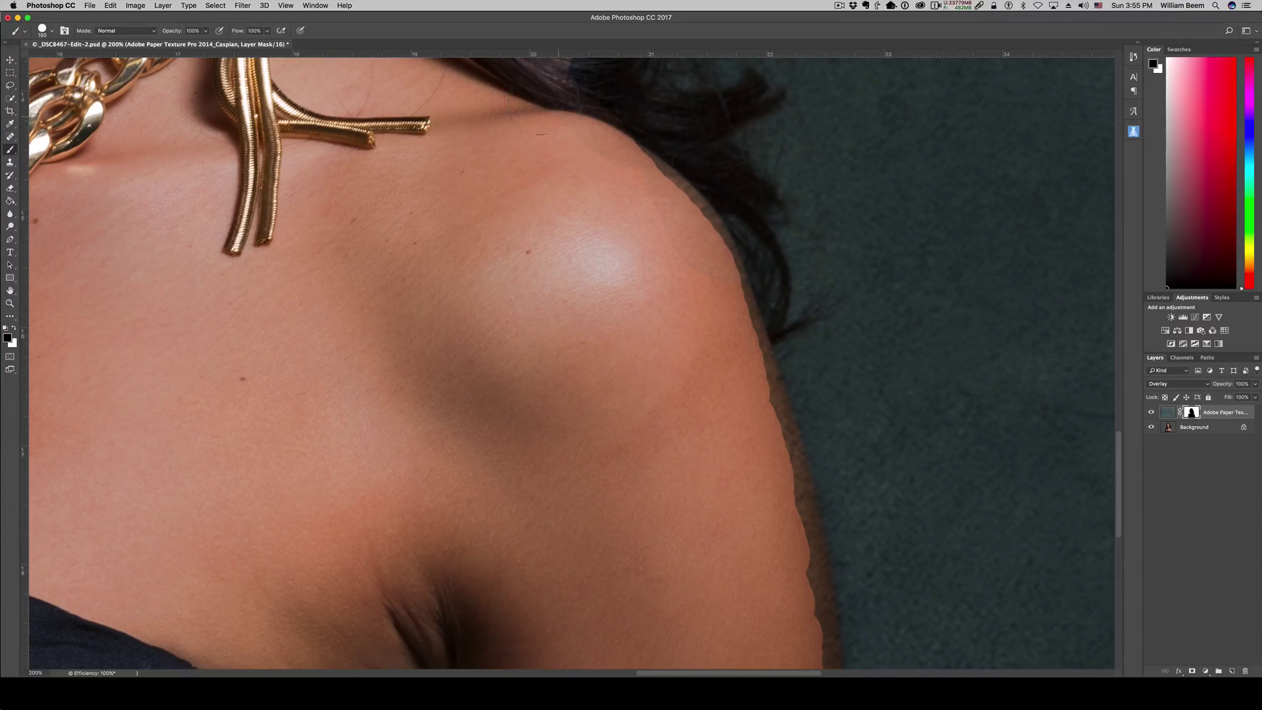
{"action": "scroll", "coordinate": [572, 361], "scroll_direction": "up", "scroll_amount": 10}
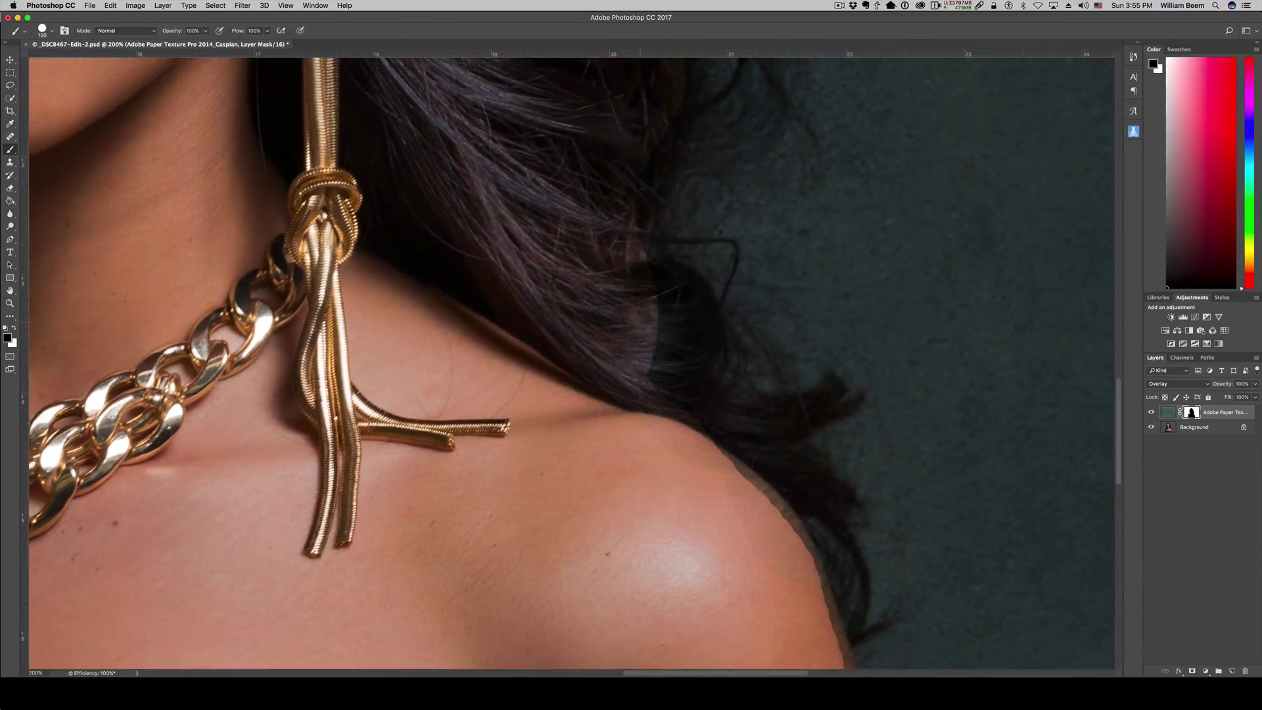
{"action": "left_click_drag", "start_coordinate": [664, 371], "coordinate": [774, 472]}
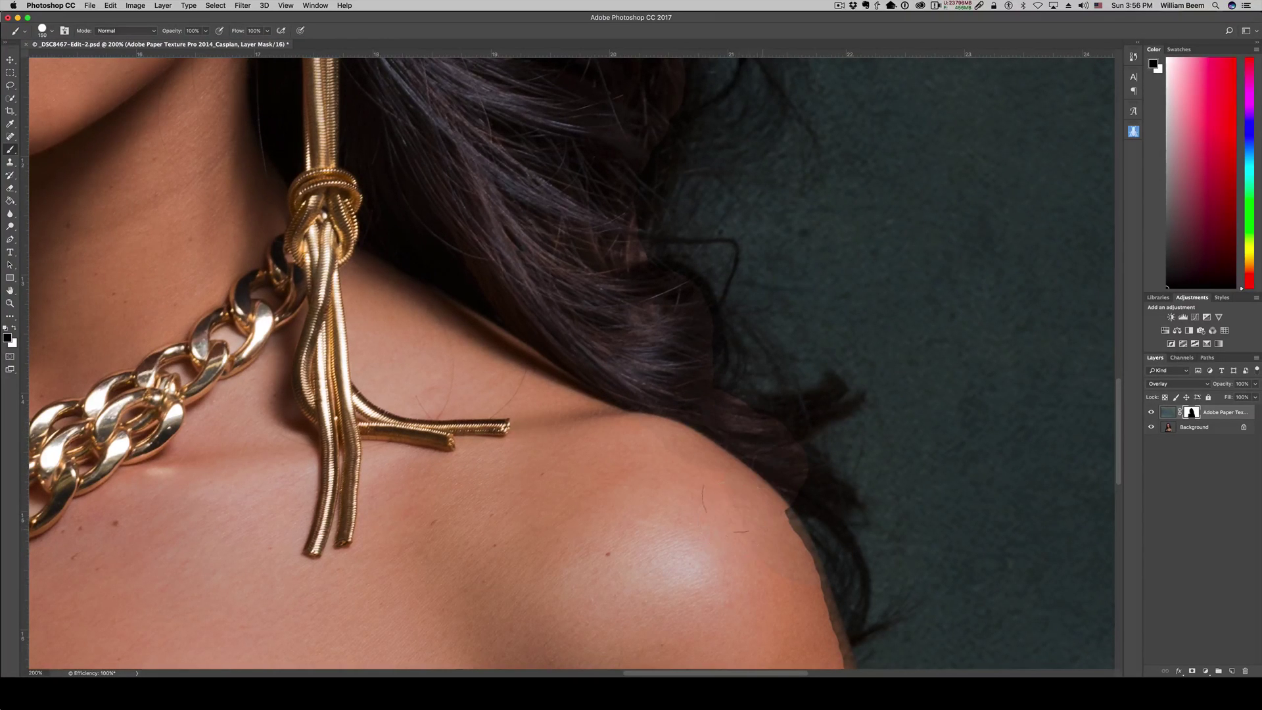
- Mask the texture off the outer part of the hair beside the long earring, working up toward eye level
{"action": "scroll", "coordinate": [572, 361], "scroll_direction": "up", "scroll_amount": 8}
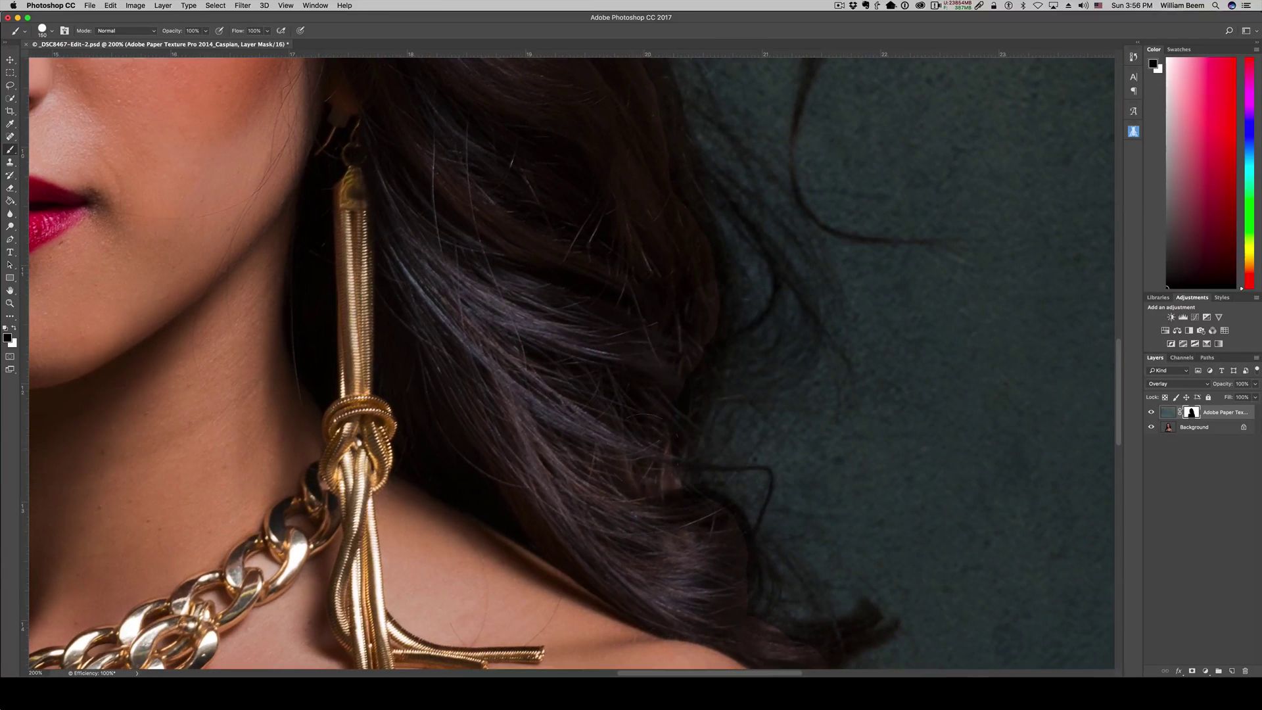
{"action": "left_click_drag", "start_coordinate": [710, 349], "coordinate": [709, 427]}
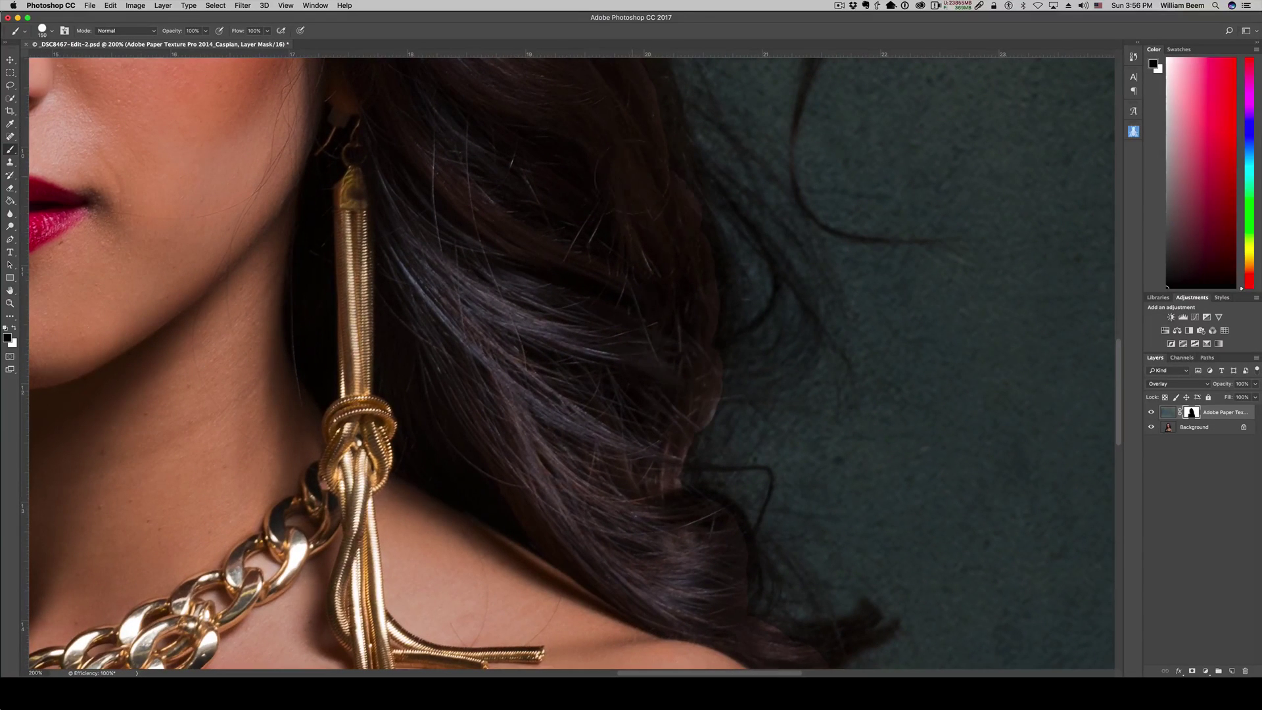
{"action": "scroll", "coordinate": [687, 195], "scroll_direction": "up", "scroll_amount": 10}
{"action": "left_click_drag", "start_coordinate": [704, 329], "coordinate": [654, 155]}
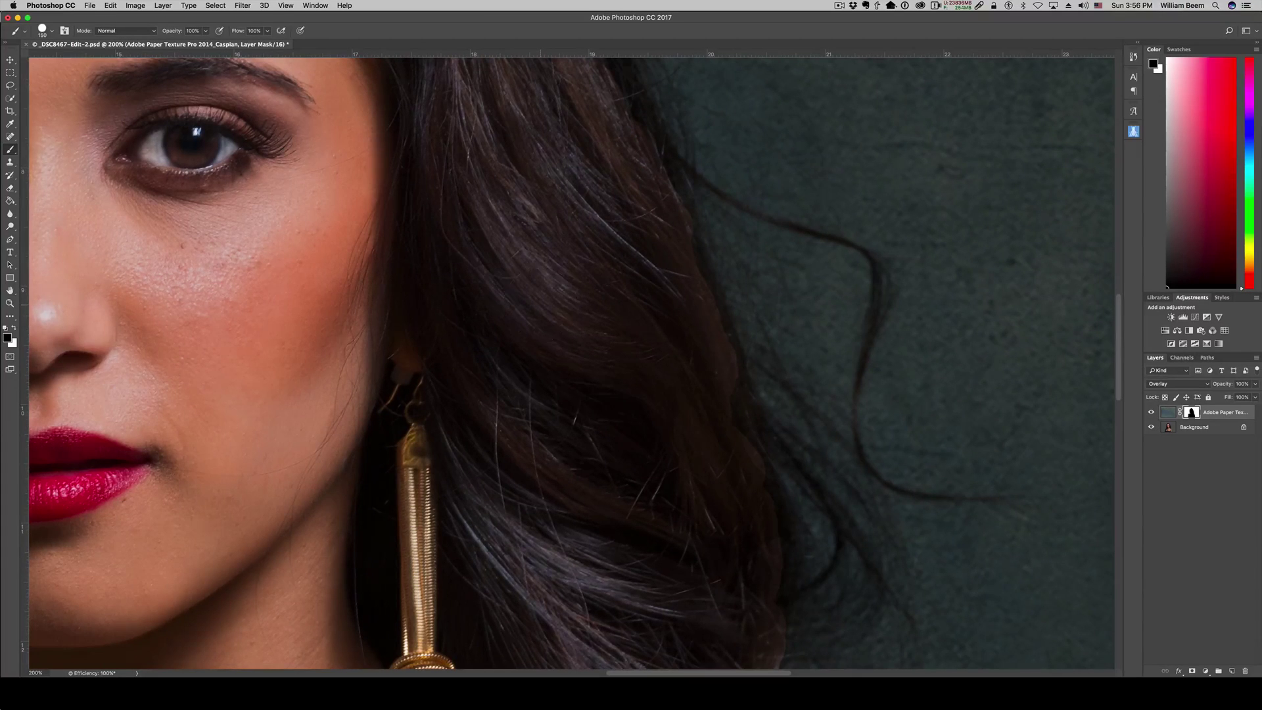
- Soften the brush to 0% hardness and lower its flow to about 8%
{"action": "key", "text": "super+0"}
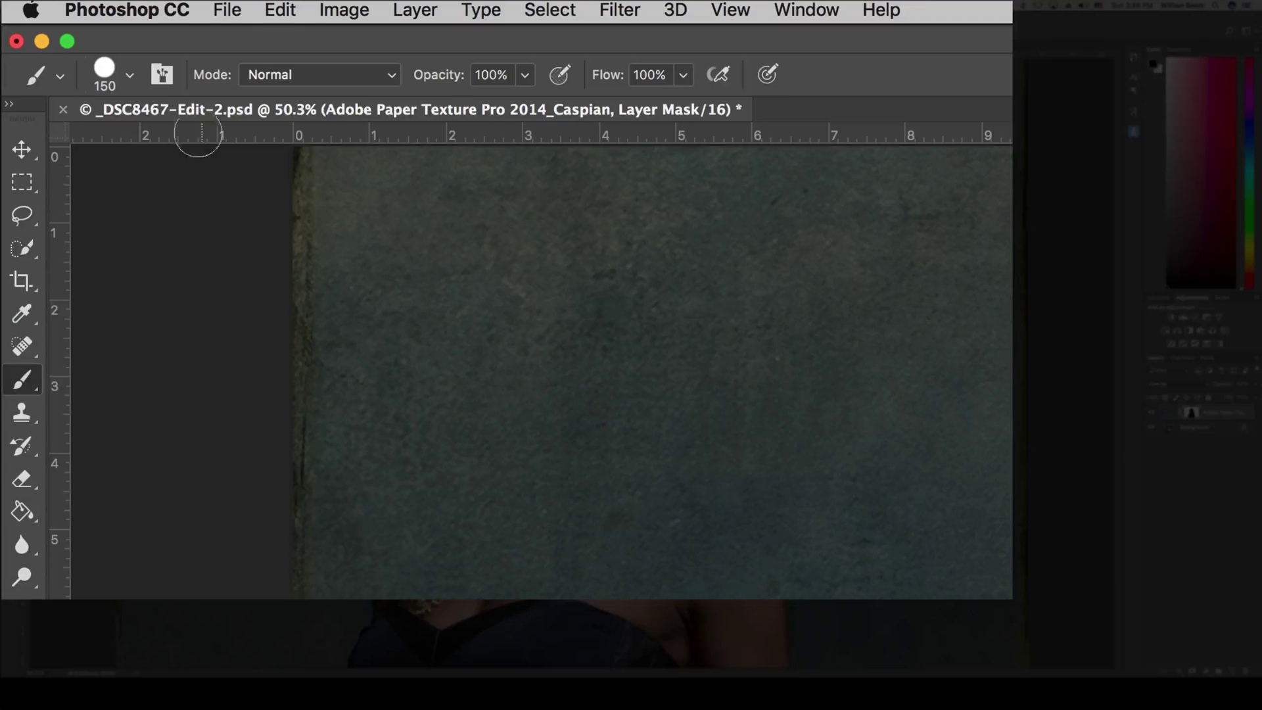
{"action": "left_click", "coordinate": [130, 75]}
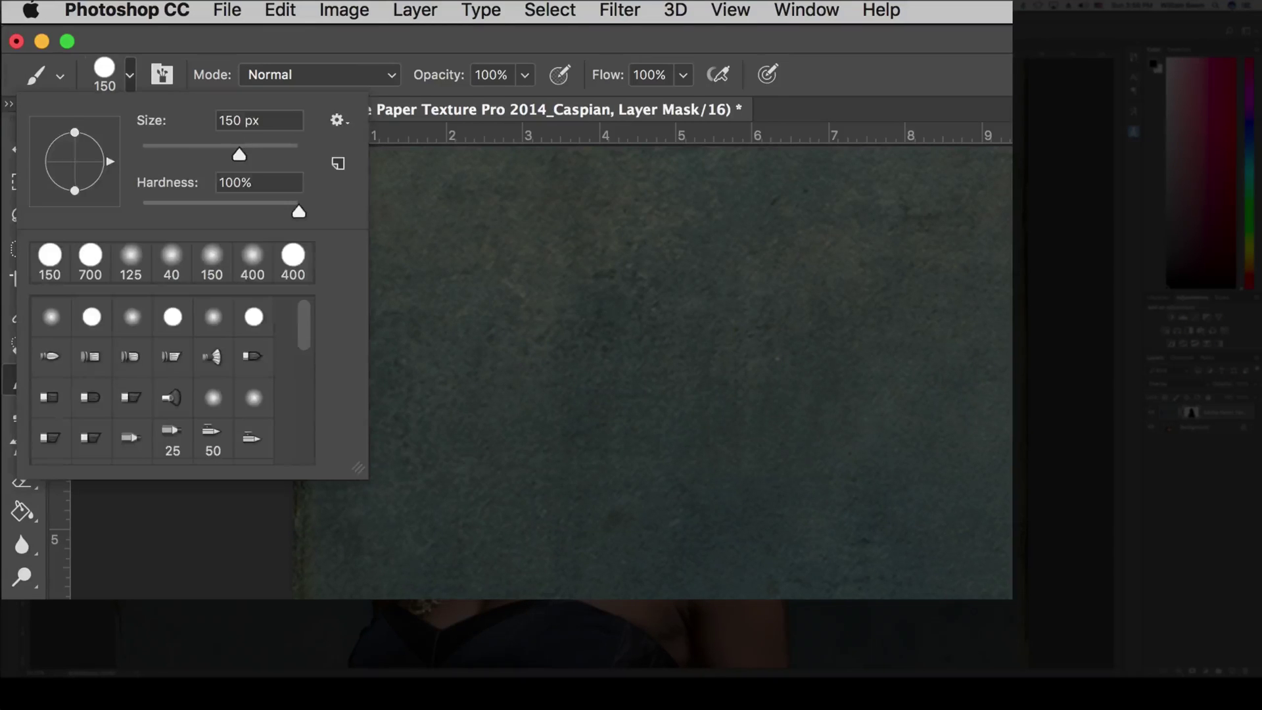
{"action": "left_click_drag", "start_coordinate": [299, 211], "coordinate": [141, 211]}
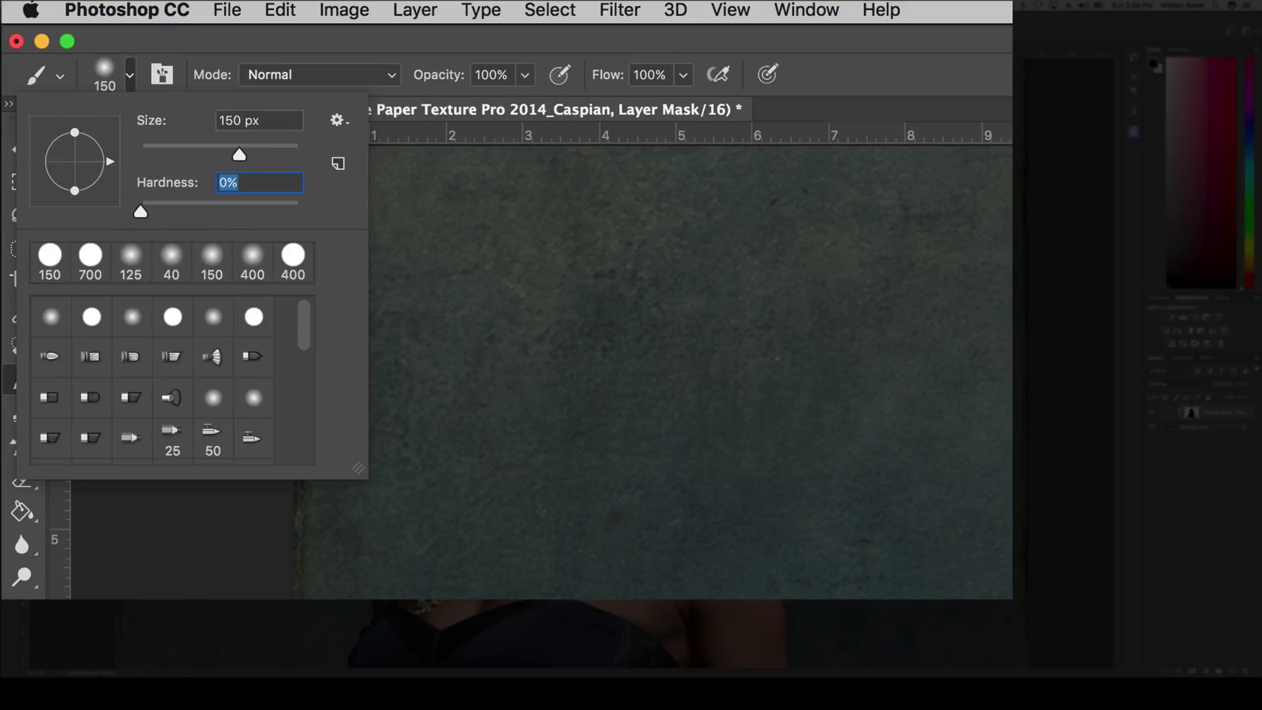
{"action": "key", "text": "Return"}
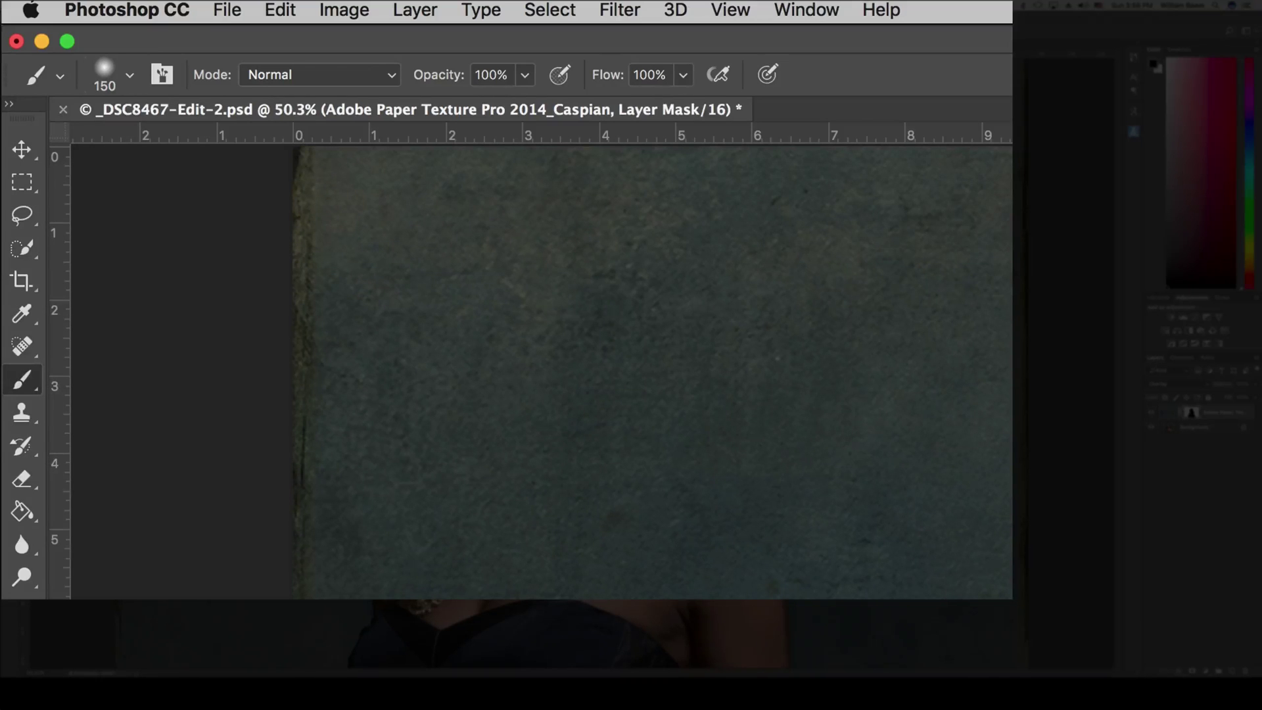
{"action": "left_click", "coordinate": [684, 75]}
{"action": "left_click_drag", "start_coordinate": [683, 106], "coordinate": [574, 106]}
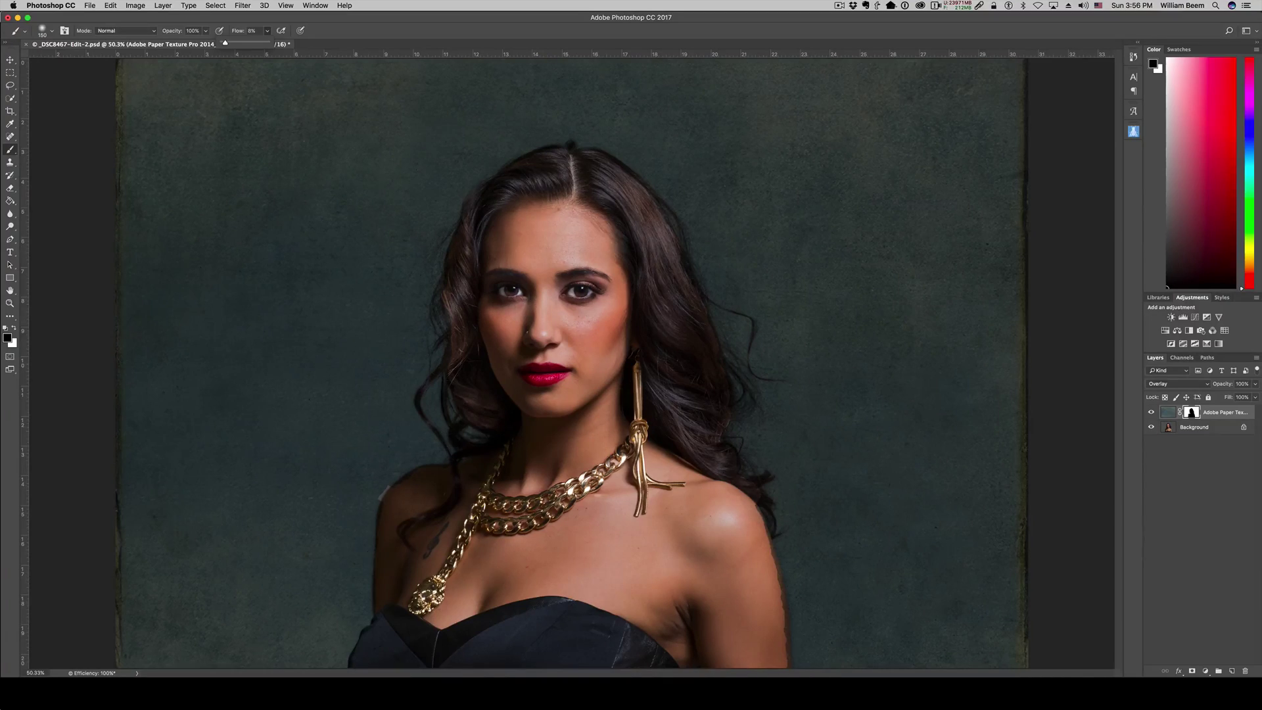
- Blend the mask's scalloped edge along the lower part of the arm on the photo's right side with the soft brush
{"action": "key", "text": "super+equal"}
{"action": "key", "text": "super+equal"}
{"action": "key", "text": "super+equal"}
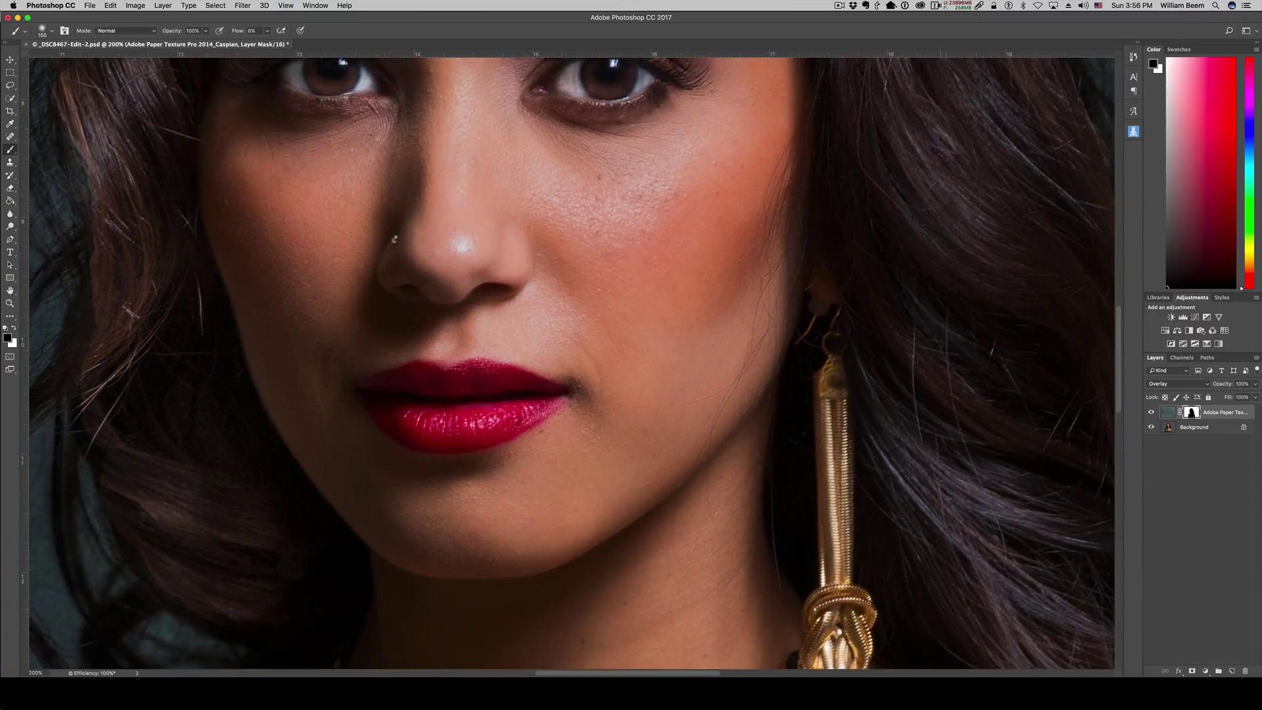
{"action": "scroll", "coordinate": [572, 363], "scroll_direction": "down", "scroll_amount": 18}
{"action": "scroll", "coordinate": [572, 363], "scroll_direction": "right", "scroll_amount": 10}
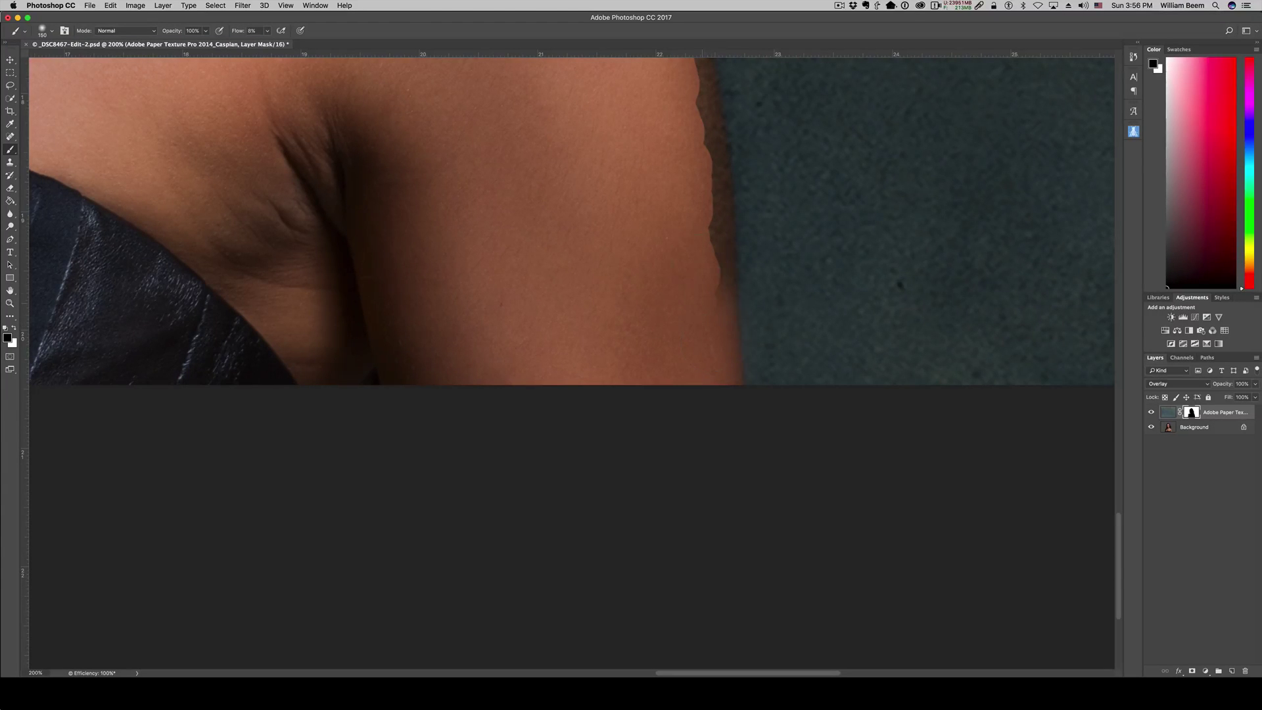
{"action": "scroll", "coordinate": [572, 296], "scroll_direction": "up", "scroll_amount": 5}
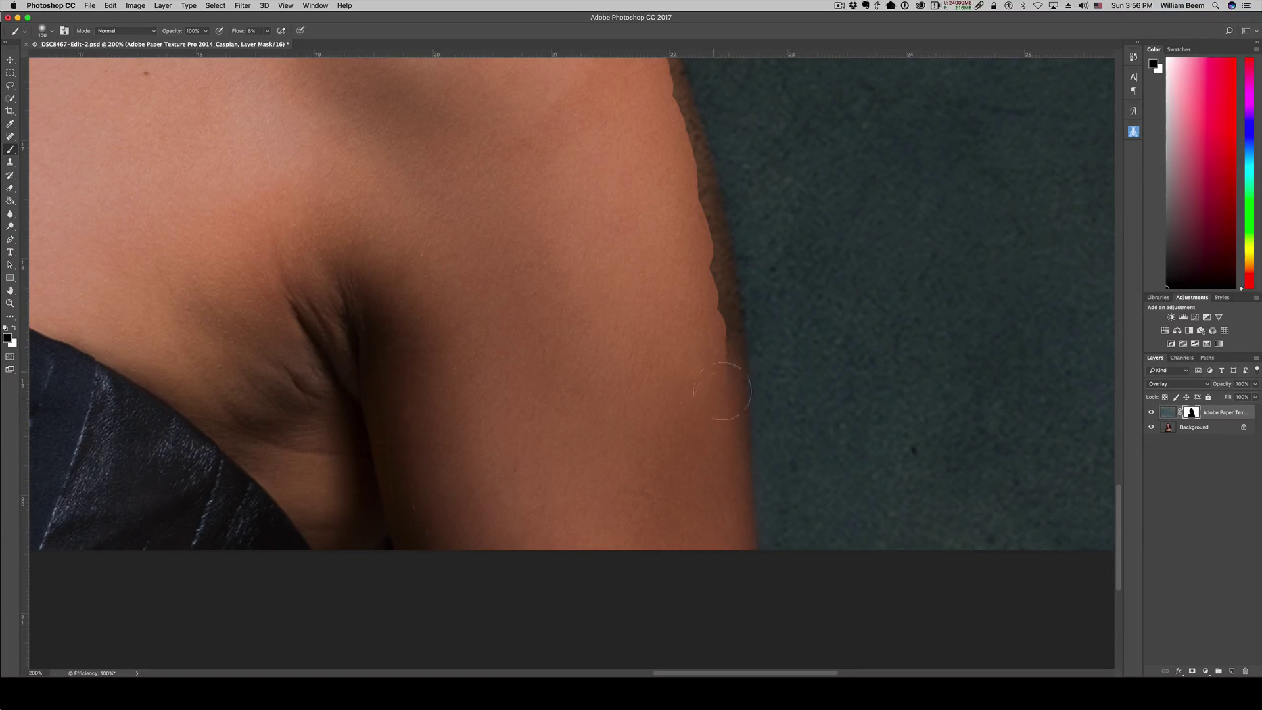
{"action": "mouse_move", "coordinate": [723, 391]}
{"action": "left_mouse_down"}
{"action": "mouse_move", "coordinate": [732, 345]}
{"action": "mouse_move", "coordinate": [714, 226]}
{"action": "mouse_move", "coordinate": [712, 411]}
{"action": "left_mouse_up"}
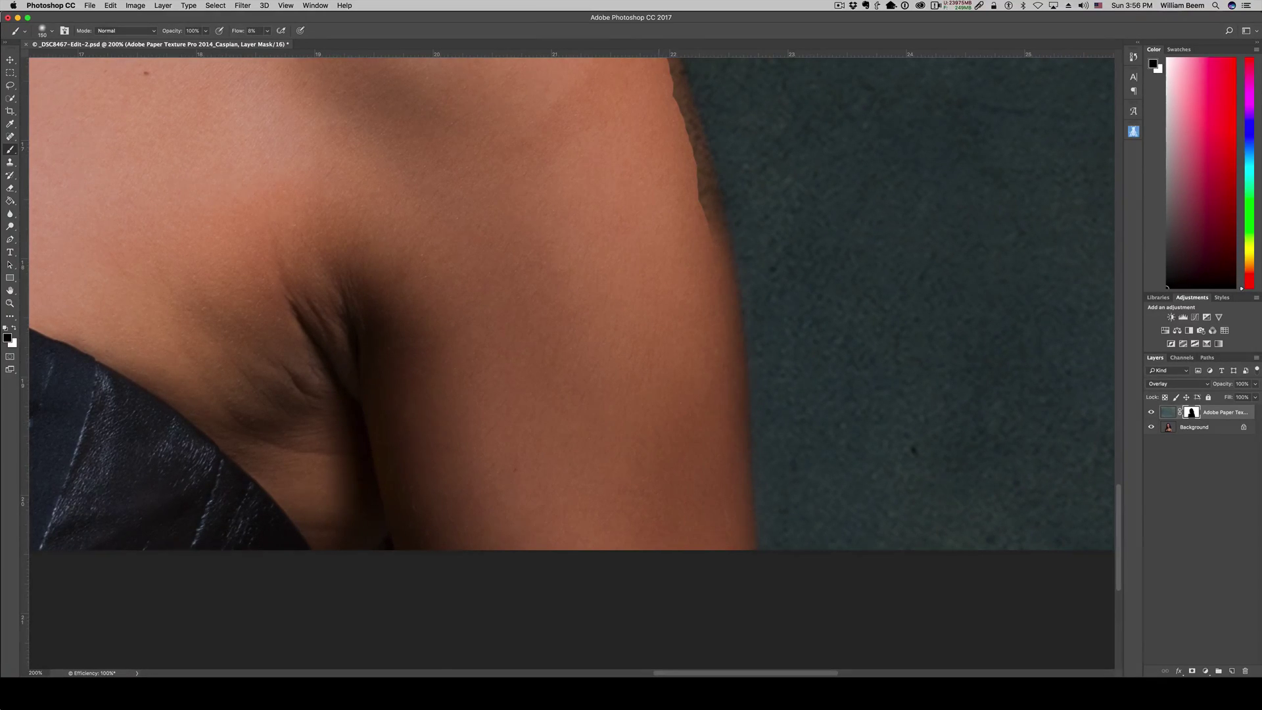
- Continue the soft black mask painting up the upper arm and around the shoulder on the photo's right side
{"action": "scroll", "coordinate": [716, 237], "scroll_direction": "up", "scroll_amount": 5}
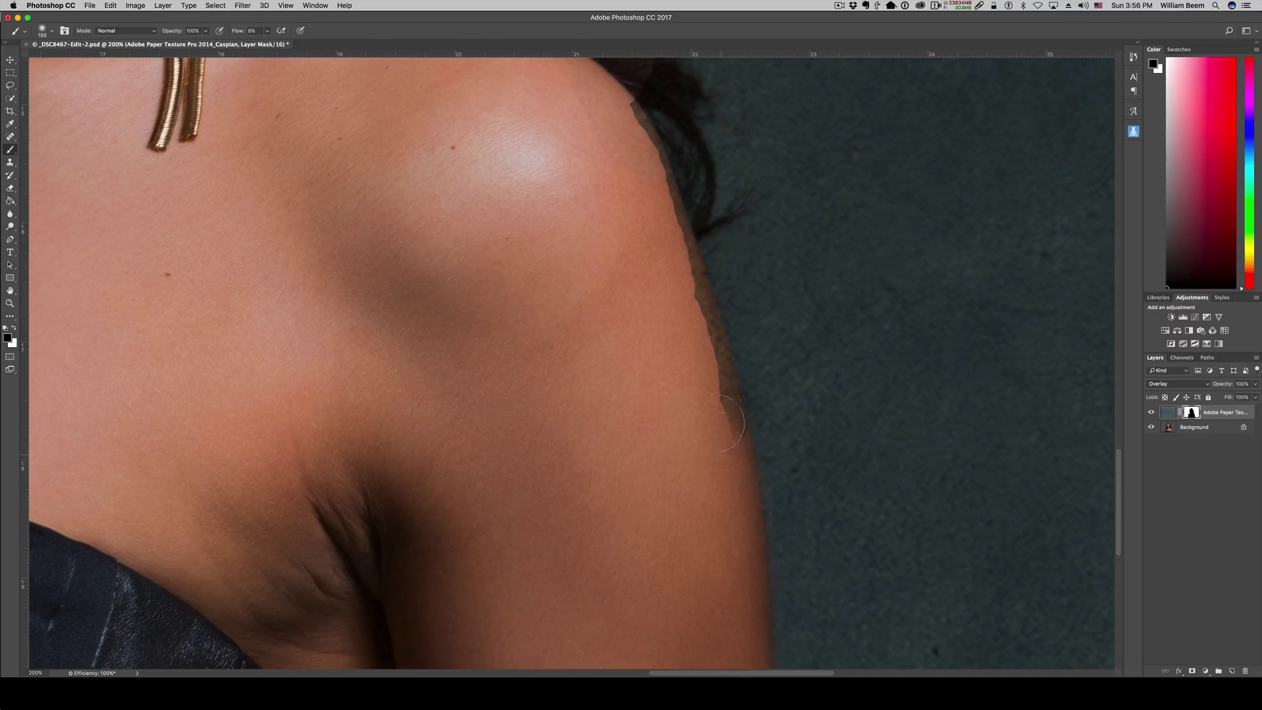
{"action": "mouse_move", "coordinate": [721, 424]}
{"action": "left_mouse_down"}
{"action": "mouse_move", "coordinate": [728, 527]}
{"action": "mouse_move", "coordinate": [718, 388]}
{"action": "mouse_move", "coordinate": [693, 320]}
{"action": "mouse_move", "coordinate": [744, 341]}
{"action": "mouse_move", "coordinate": [742, 401]}
{"action": "mouse_move", "coordinate": [741, 309]}
{"action": "mouse_move", "coordinate": [757, 409]}
{"action": "mouse_move", "coordinate": [744, 300]}
{"action": "mouse_move", "coordinate": [745, 328]}
{"action": "left_mouse_up"}
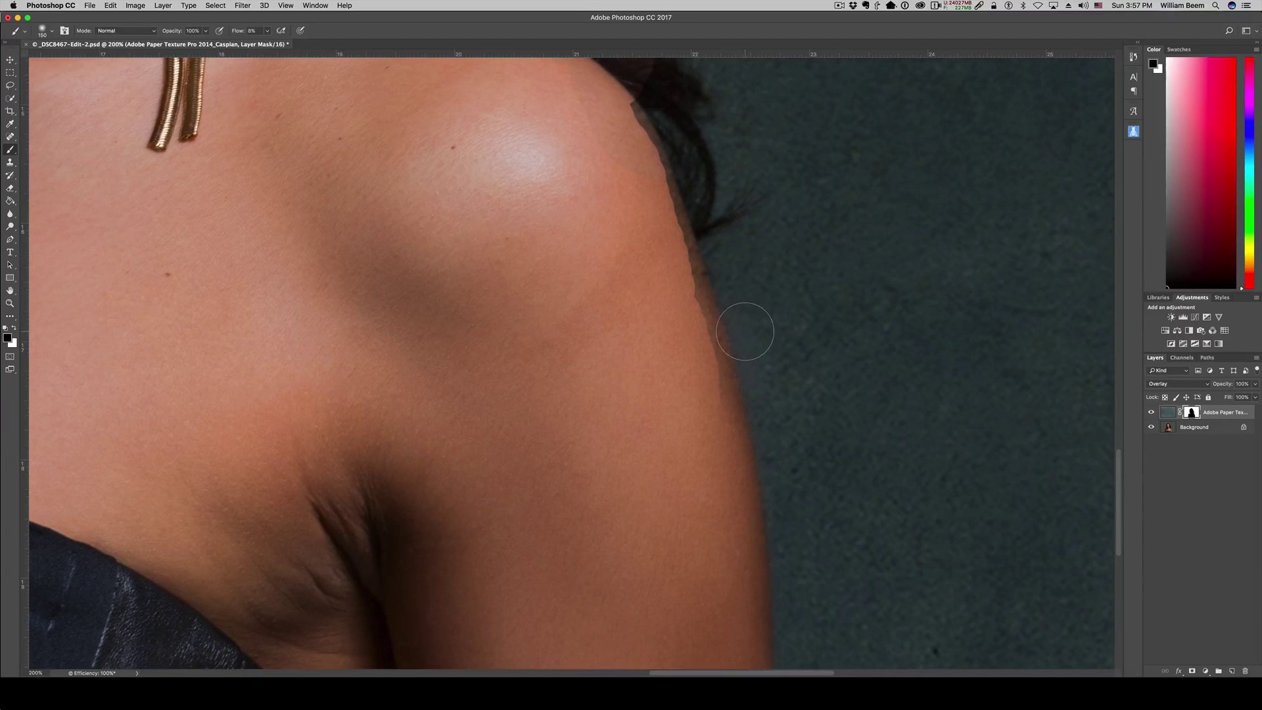
{"action": "key", "text": "x"}
{"action": "key", "text": "x"}
{"action": "scroll", "coordinate": [572, 362], "scroll_direction": "up", "scroll_amount": 5}
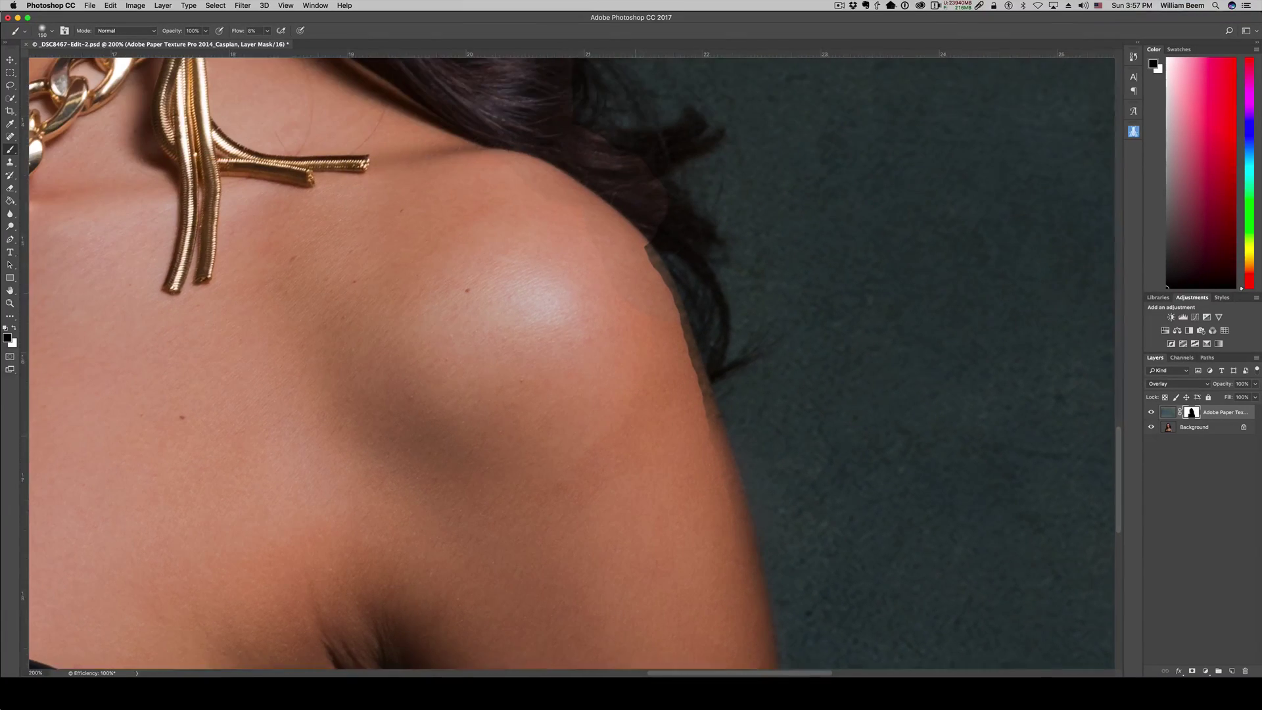
{"action": "mouse_move", "coordinate": [655, 278]}
{"action": "left_mouse_down"}
{"action": "mouse_move", "coordinate": [664, 261]}
{"action": "mouse_move", "coordinate": [718, 421]}
{"action": "left_mouse_up"}
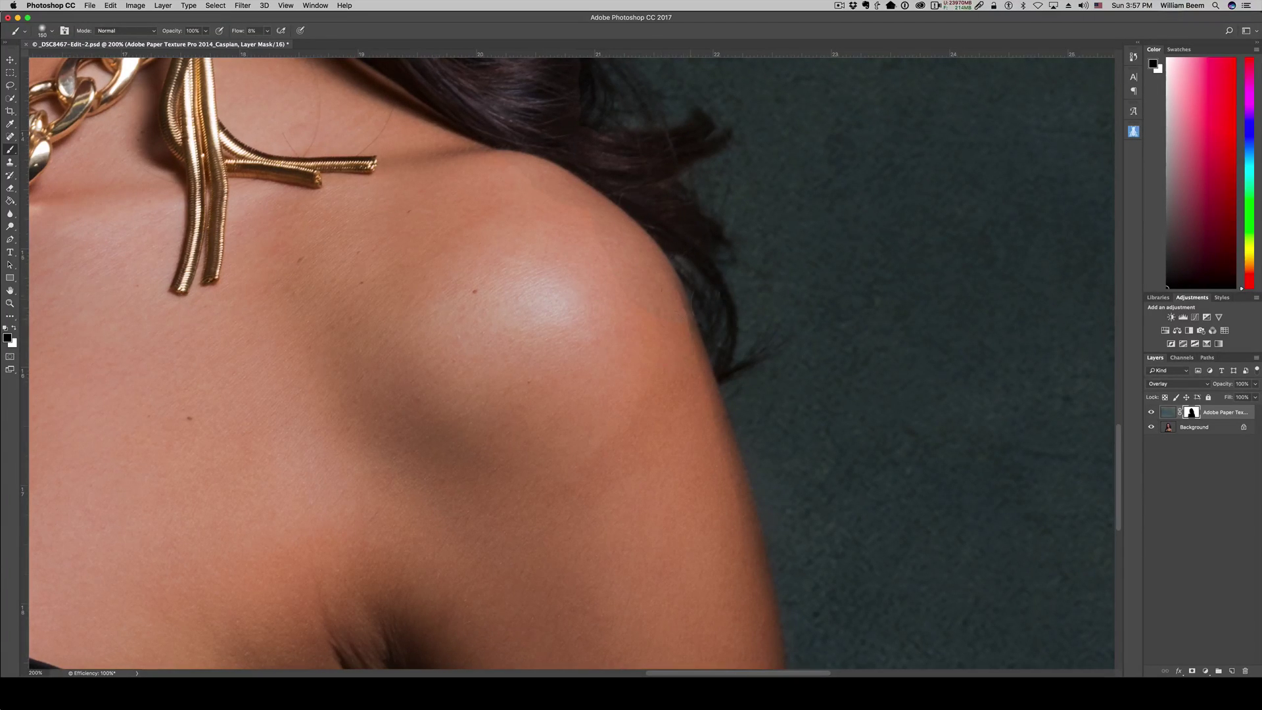
- Reduce the brush to 70 px and refine the mask along the hair's outer edge and loose curls on the photo's right side
{"action": "key", "text": "bracketleft"}
{"action": "key", "text": "bracketleft"}
{"action": "mouse_move", "coordinate": [515, 127]}
{"action": "left_mouse_down"}
{"action": "mouse_move", "coordinate": [556, 345]}
{"action": "mouse_move", "coordinate": [603, 458]}
{"action": "left_mouse_up"}
{"action": "key", "text": "["}
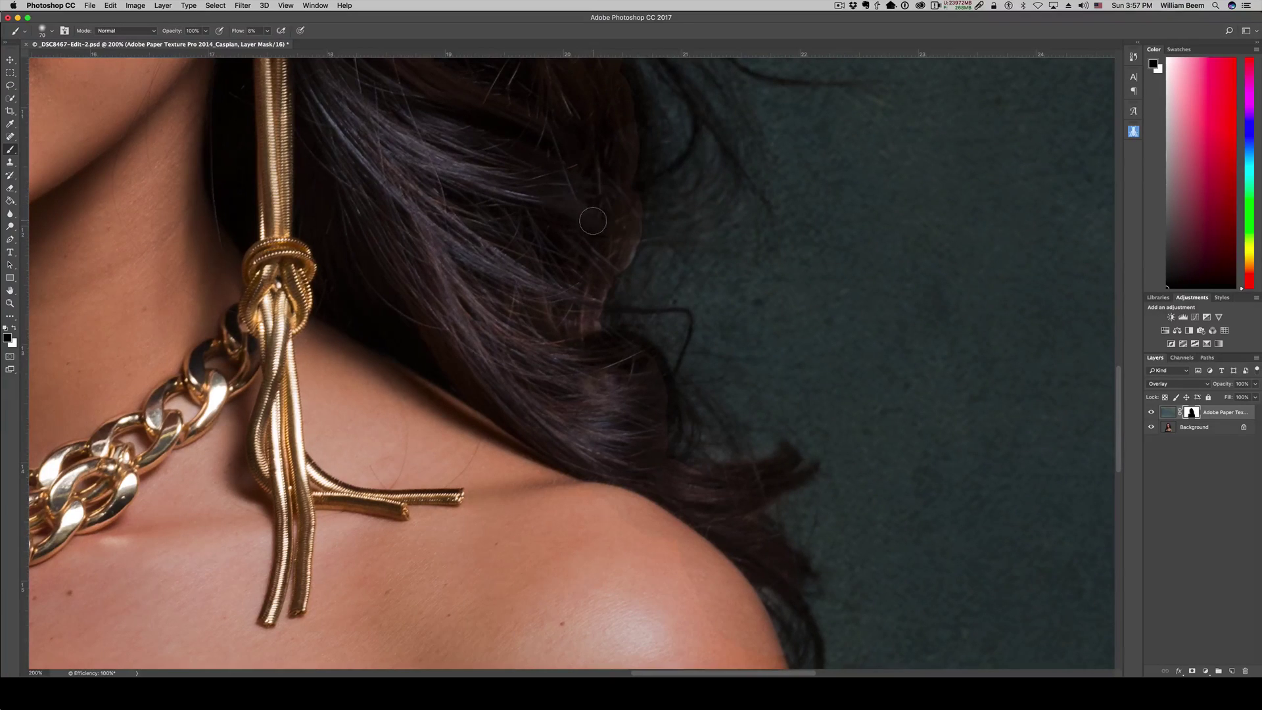
{"action": "scroll", "coordinate": [593, 222], "scroll_direction": "up", "scroll_amount": 8}
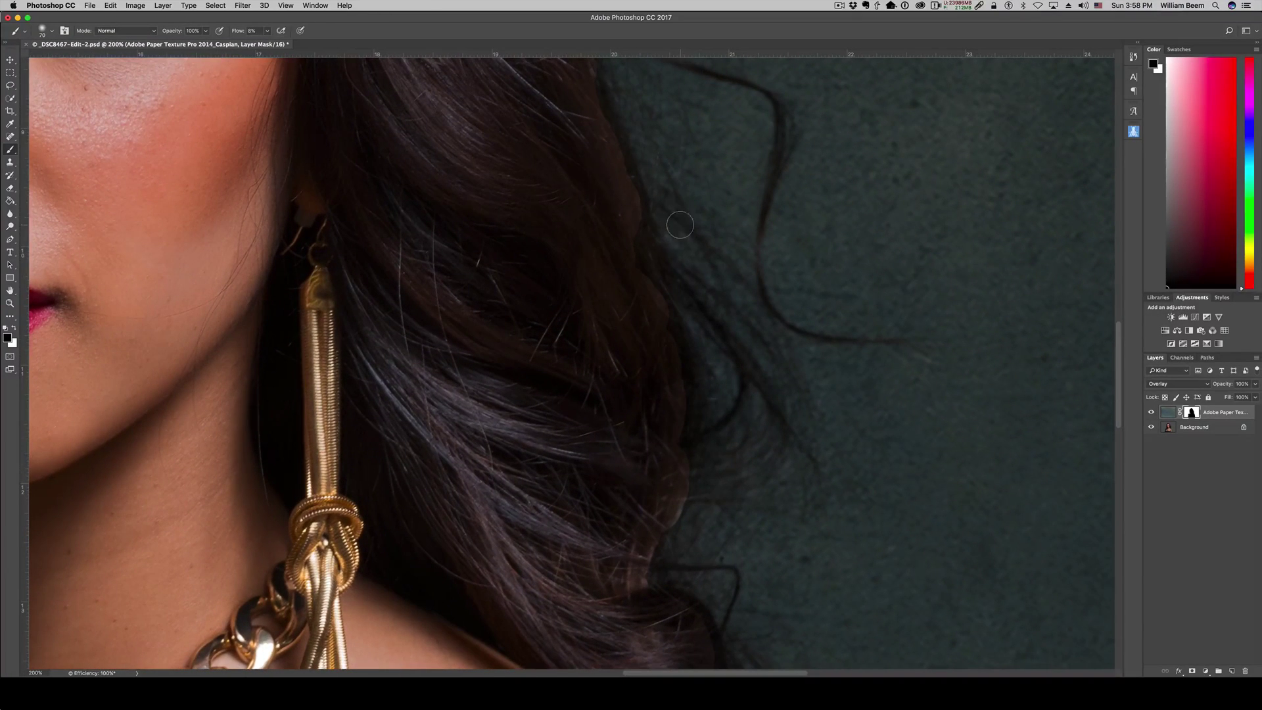
{"action": "mouse_move", "coordinate": [775, 128]}
{"action": "left_mouse_down"}
{"action": "mouse_move", "coordinate": [766, 208]}
{"action": "mouse_move", "coordinate": [764, 300]}
{"action": "mouse_move", "coordinate": [799, 340]}
{"action": "mouse_move", "coordinate": [850, 353]}
{"action": "mouse_move", "coordinate": [816, 343]}
{"action": "left_mouse_up"}
{"action": "mouse_move", "coordinate": [662, 131]}
{"action": "left_mouse_down"}
{"action": "mouse_move", "coordinate": [651, 115]}
{"action": "mouse_move", "coordinate": [663, 112]}
{"action": "mouse_move", "coordinate": [643, 132]}
{"action": "mouse_move", "coordinate": [641, 105]}
{"action": "left_mouse_up"}
{"action": "scroll", "coordinate": [626, 242], "scroll_direction": "up", "scroll_amount": 5}
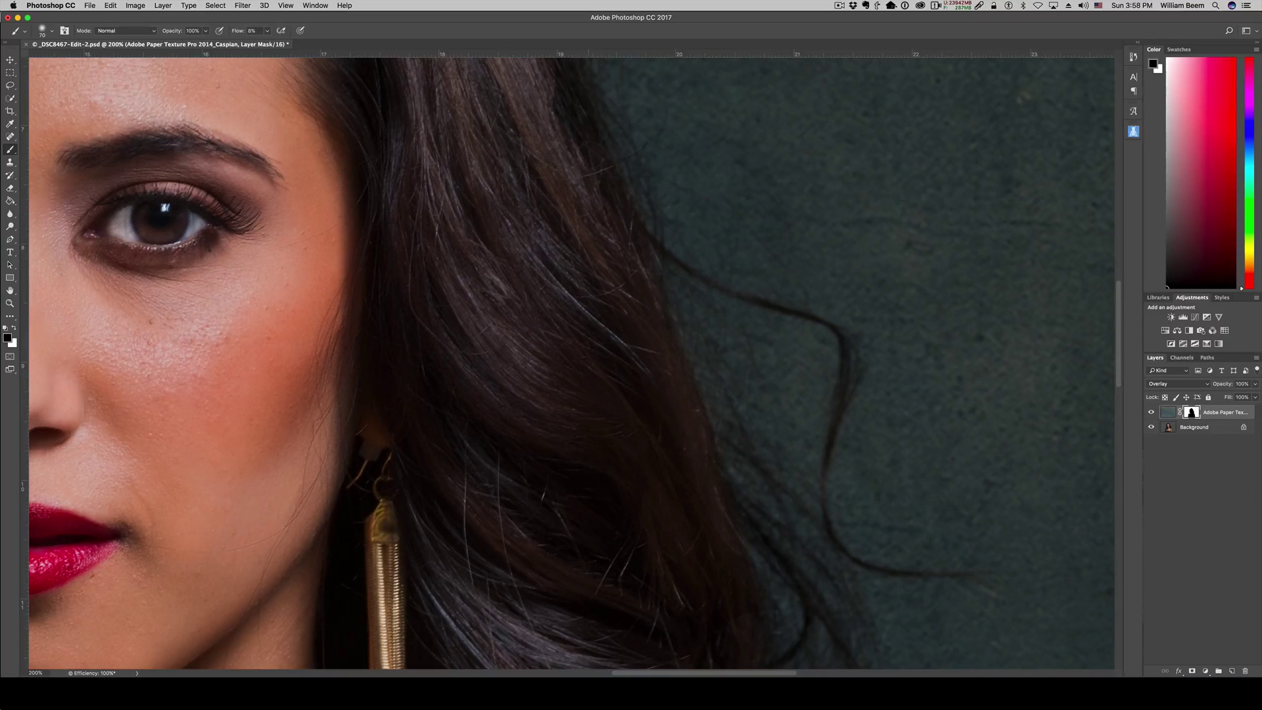
{"action": "scroll", "coordinate": [572, 362], "scroll_direction": "up", "scroll_amount": 5}
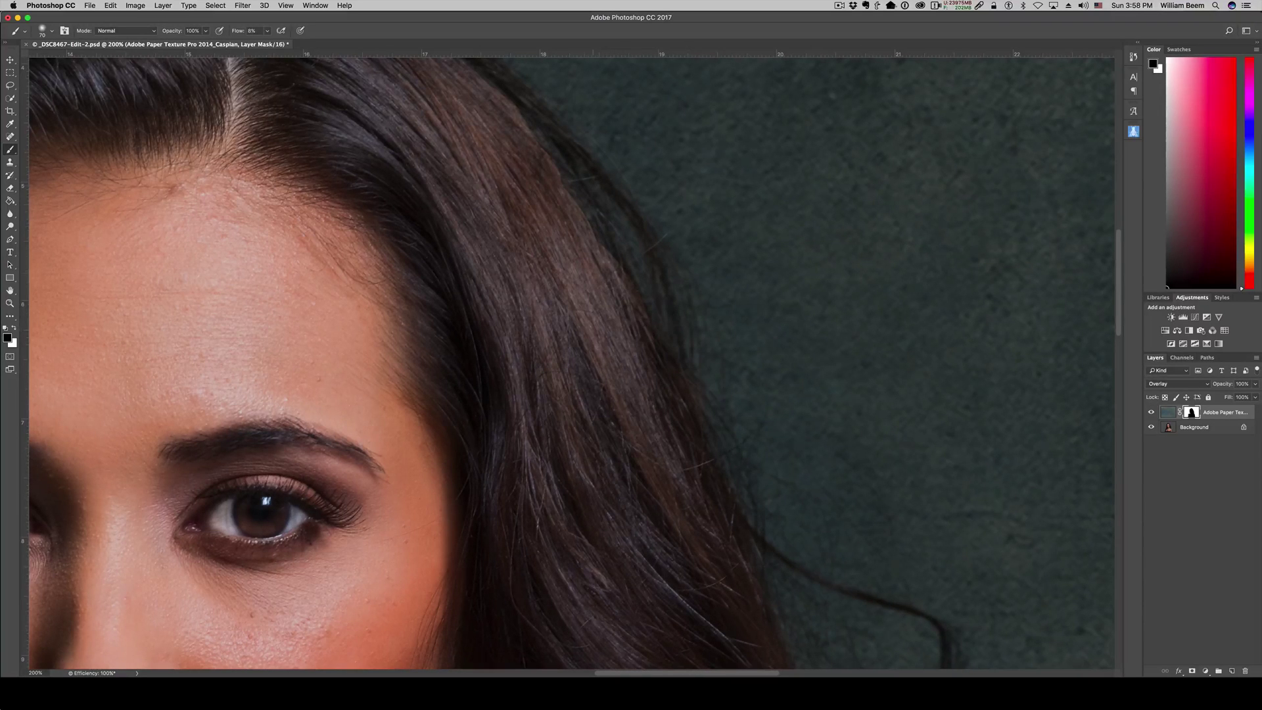
{"action": "scroll", "coordinate": [687, 470], "scroll_direction": "up", "scroll_amount": 5}
{"action": "scroll", "coordinate": [687, 470], "scroll_direction": "left", "scroll_amount": 3}
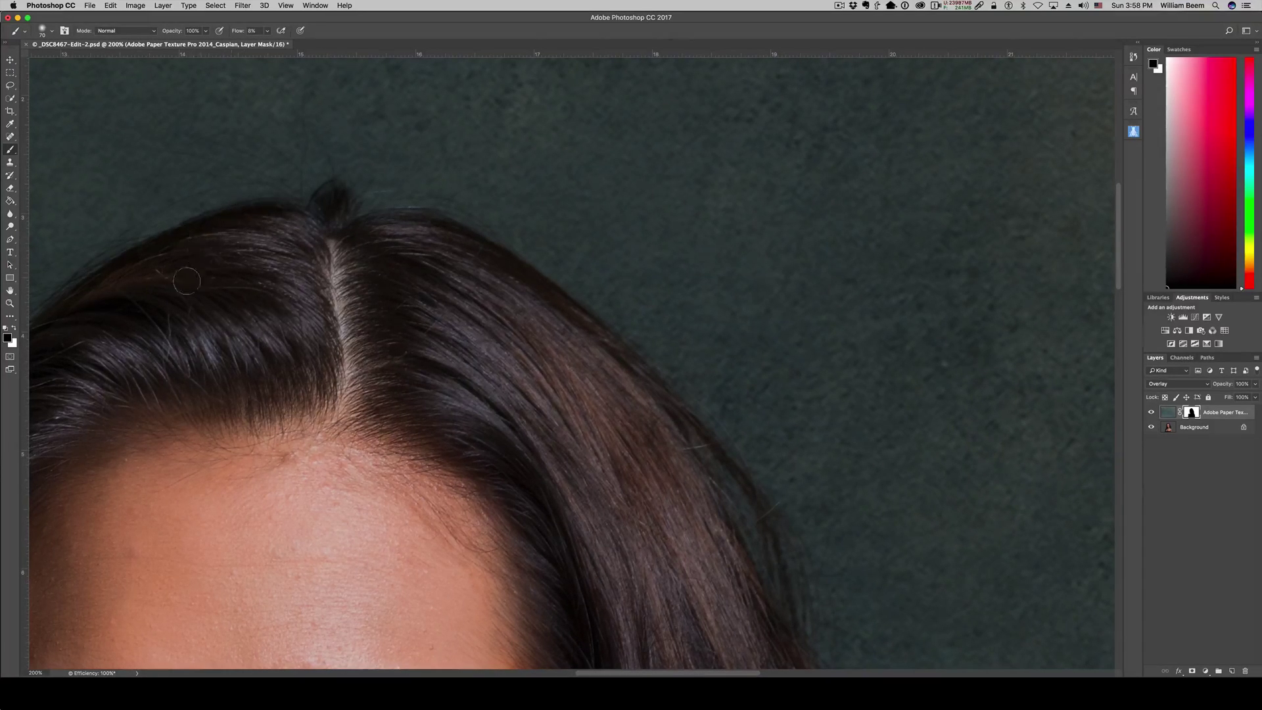
{"action": "left_click_drag", "start_coordinate": [187, 279], "coordinate": [615, 138]}
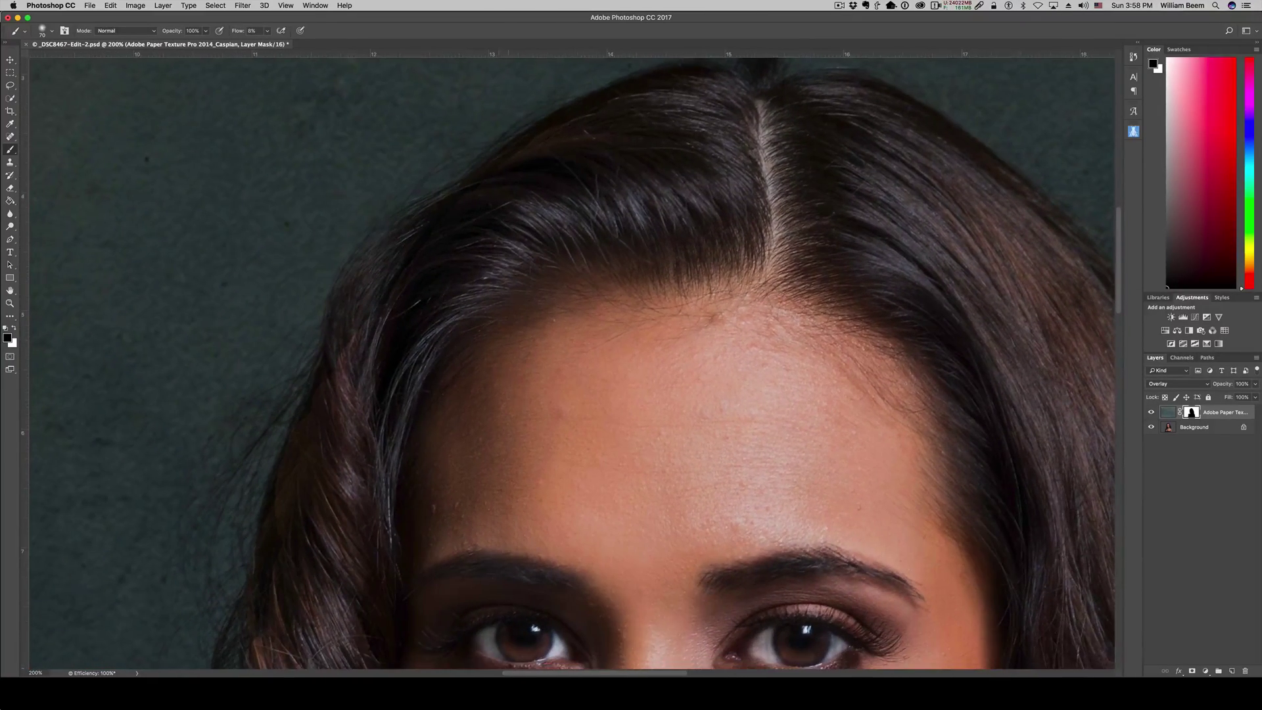
- Softly mask the texture off the dress's outer edge on the photo's left side
{"action": "scroll", "coordinate": [572, 362], "scroll_direction": "down", "scroll_amount": 20}
{"action": "scroll", "coordinate": [572, 362], "scroll_direction": "left", "scroll_amount": 8}
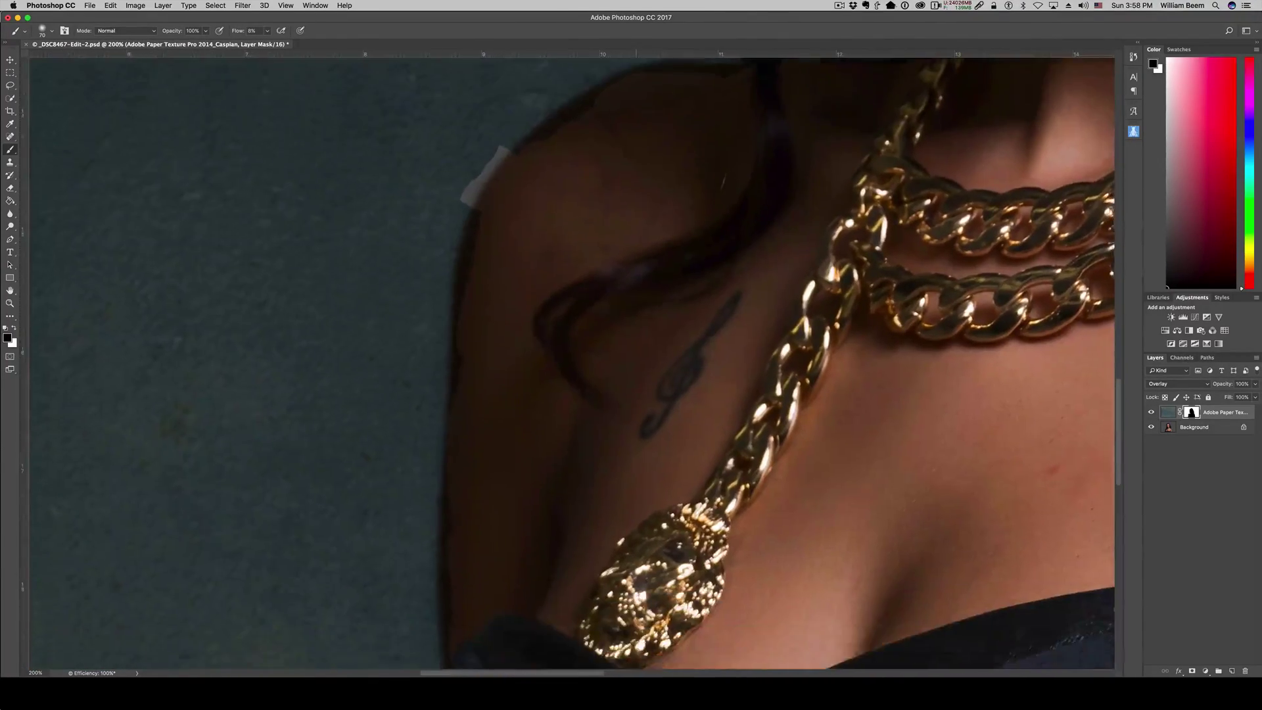
{"action": "scroll", "coordinate": [572, 362], "scroll_direction": "down", "scroll_amount": 15}
{"action": "scroll", "coordinate": [572, 361], "scroll_direction": "left", "scroll_amount": 8}
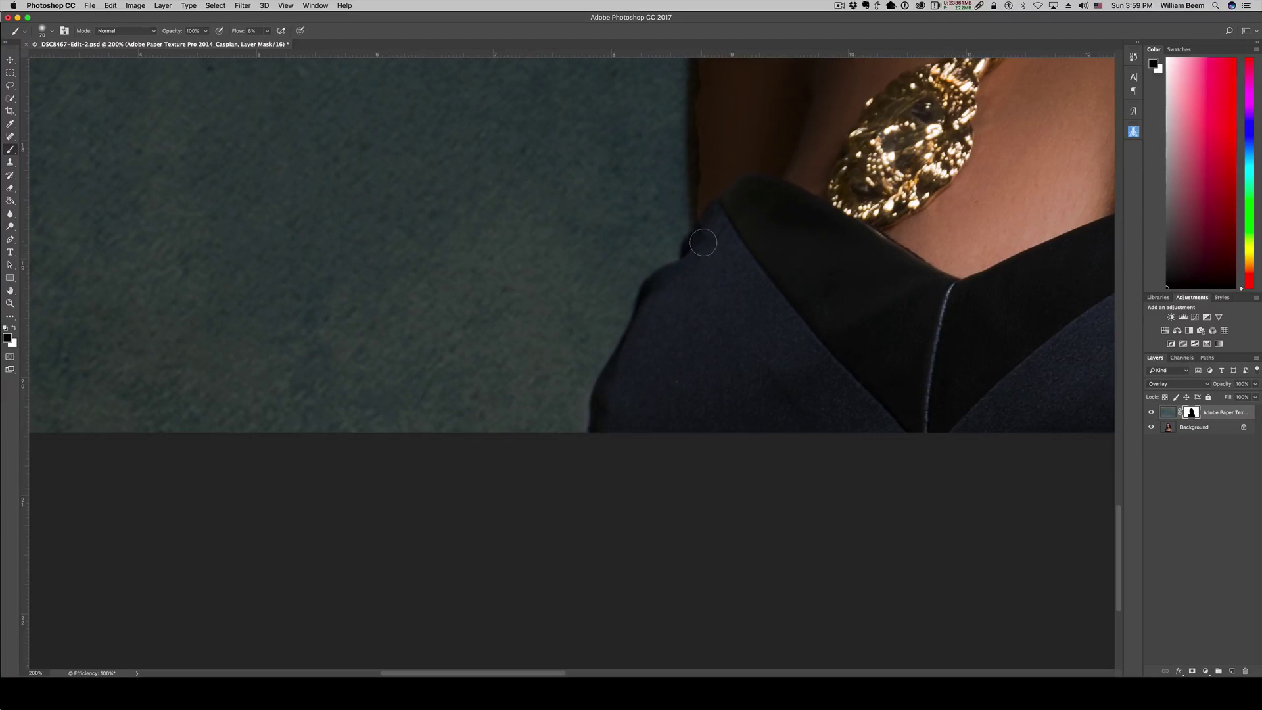
{"action": "mouse_move", "coordinate": [704, 243]}
{"action": "left_mouse_down"}
{"action": "mouse_move", "coordinate": [600, 386]}
{"action": "mouse_move", "coordinate": [601, 439]}
{"action": "mouse_move", "coordinate": [604, 422]}
{"action": "left_mouse_up"}
- Blend the mask along the outer edge of the arm on the photo's left side
{"action": "scroll", "coordinate": [722, 228], "scroll_direction": "up", "scroll_amount": 8}
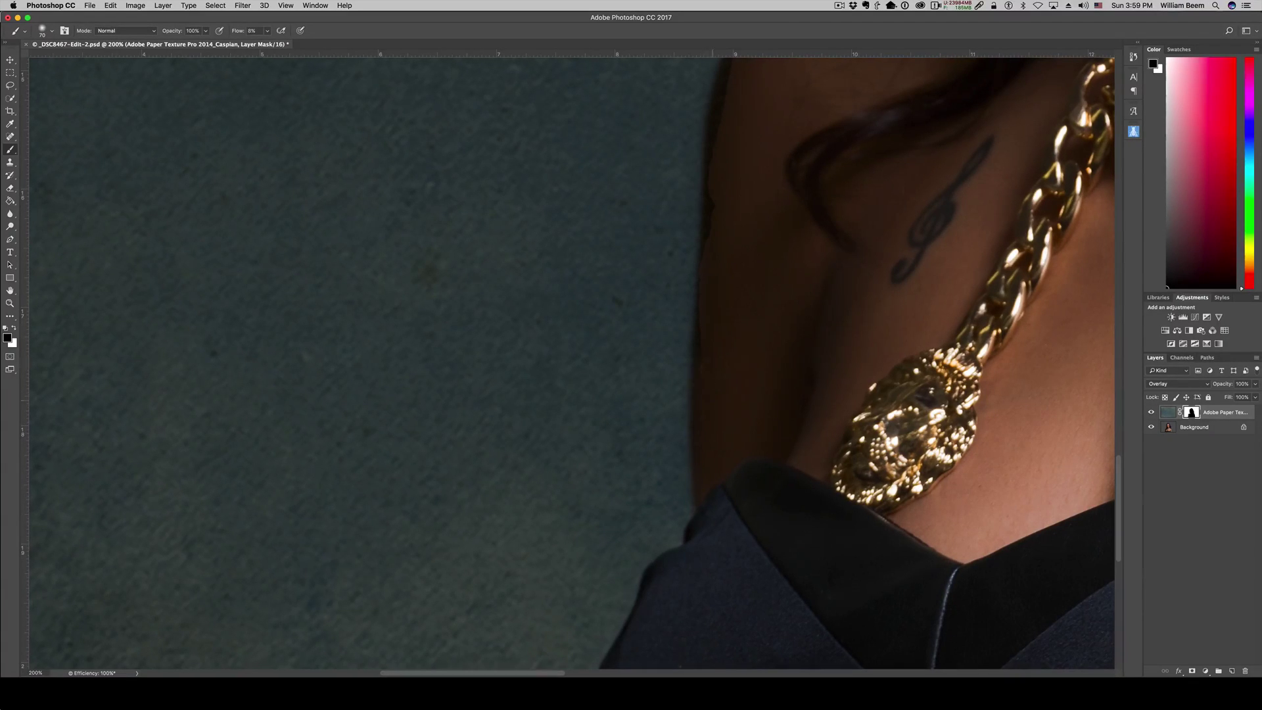
{"action": "mouse_move", "coordinate": [716, 302]}
{"action": "left_mouse_down"}
{"action": "mouse_move", "coordinate": [707, 357]}
{"action": "mouse_move", "coordinate": [705, 340]}
{"action": "left_mouse_up"}
{"action": "scroll", "coordinate": [721, 313], "scroll_direction": "up", "scroll_amount": 5}
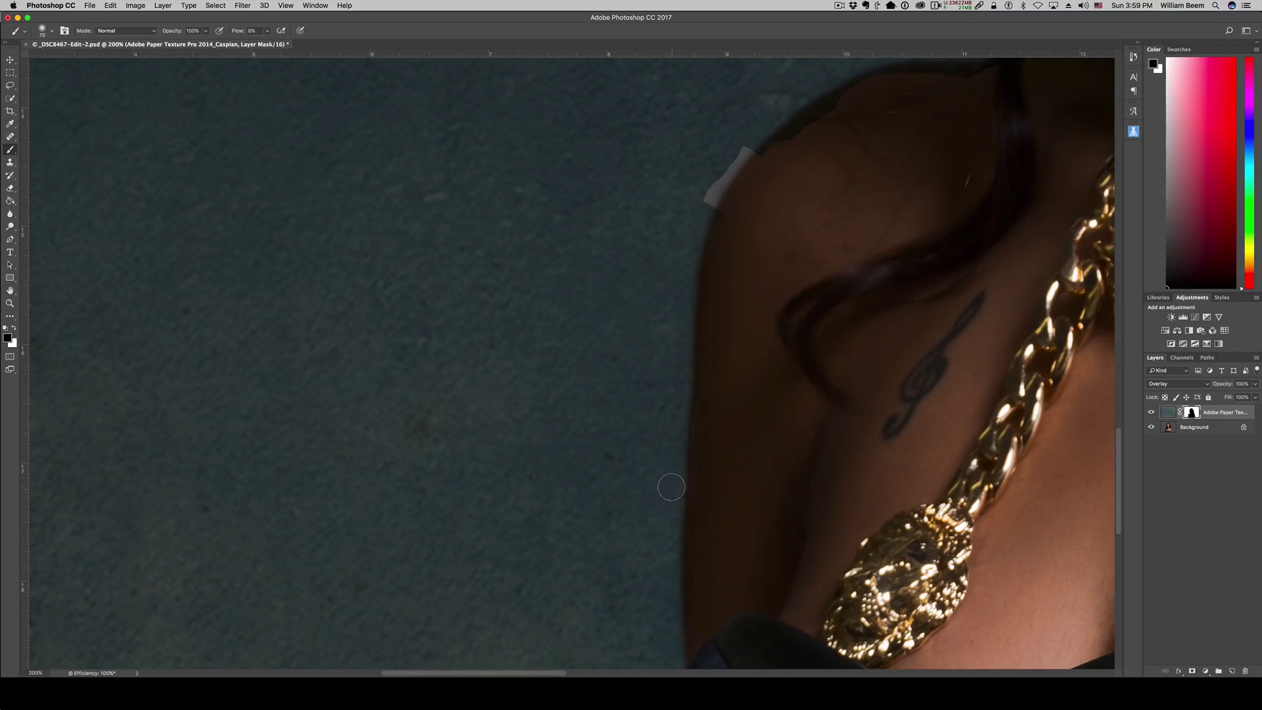
{"action": "key", "text": "x"}
{"action": "key", "text": "x"}
- Switch to painting in white and set the brush hardness to 100% for the untextured patch beside the shoulder
{"action": "scroll", "coordinate": [781, 297], "scroll_direction": "up", "scroll_amount": 10}
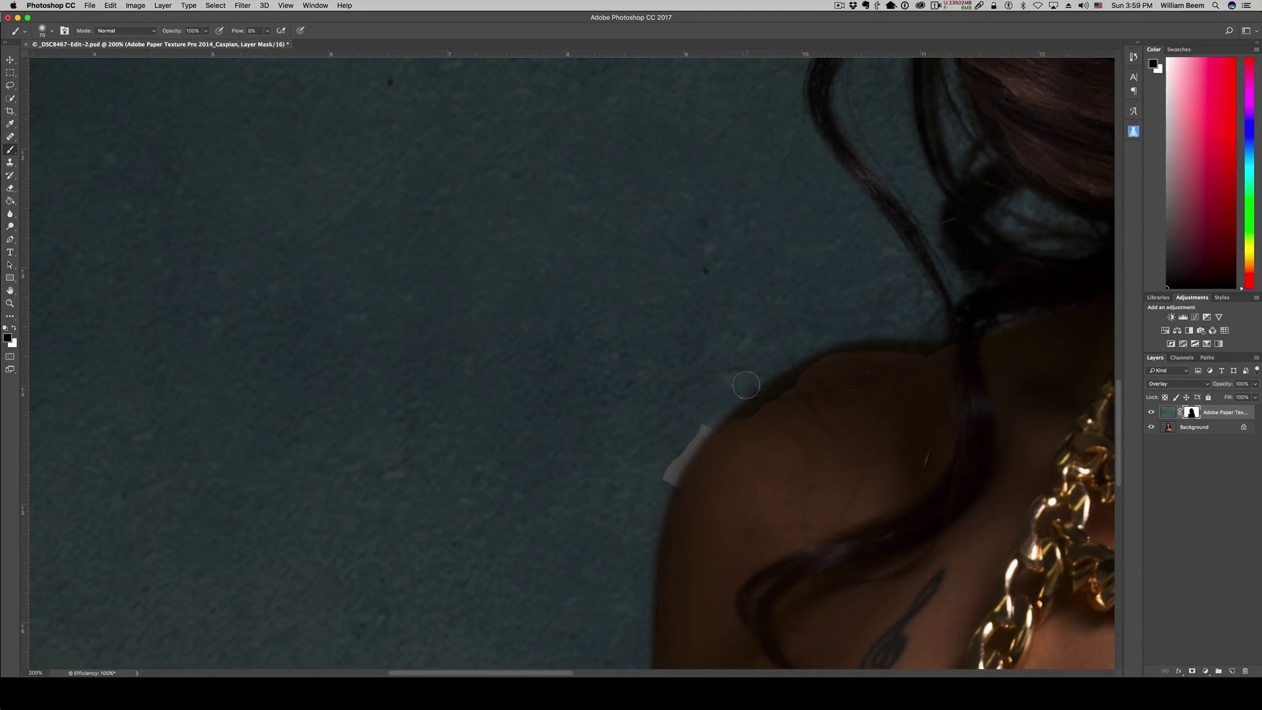
{"action": "key", "text": "x"}
{"action": "left_click", "coordinate": [51, 31]}
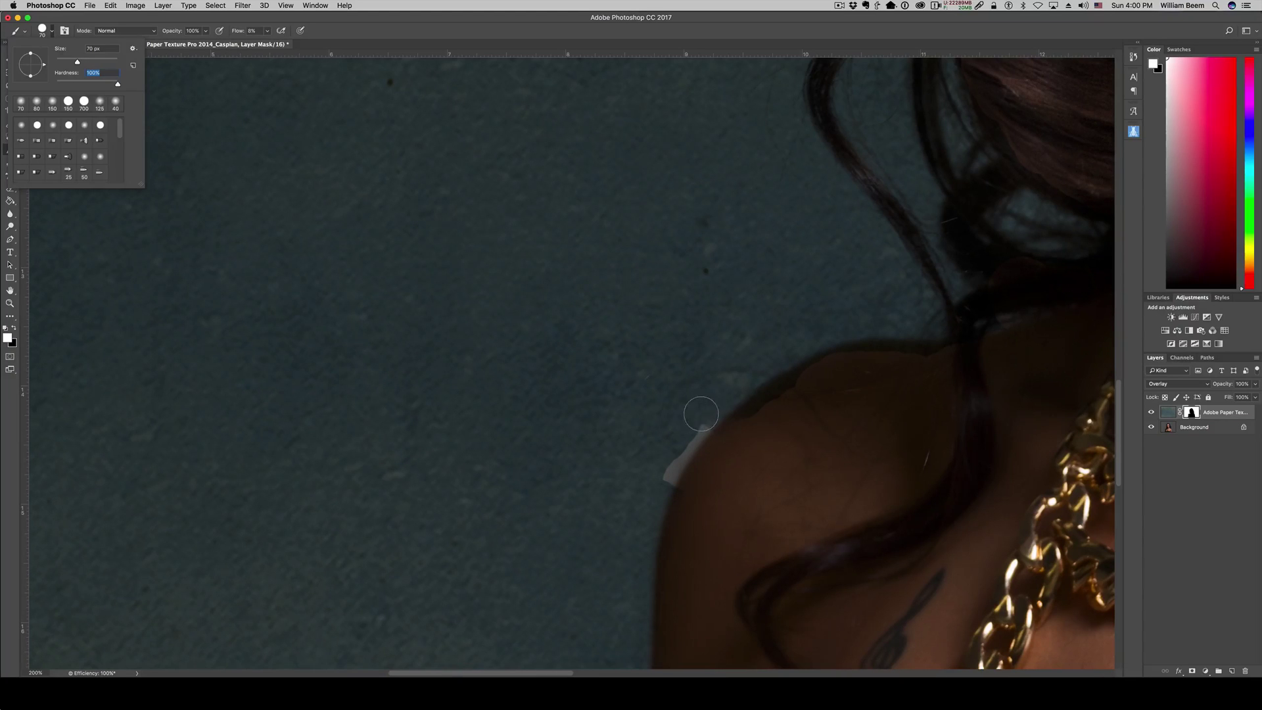
- Raise the brush flow to 100% and paint the texture back over the untextured patch beside the shoulder on the photo's left side
{"action": "key", "text": "Return"}
{"action": "mouse_move", "coordinate": [692, 431]}
{"action": "left_mouse_down"}
{"action": "mouse_move", "coordinate": [697, 419]}
{"action": "mouse_move", "coordinate": [682, 428]}
{"action": "left_mouse_up"}
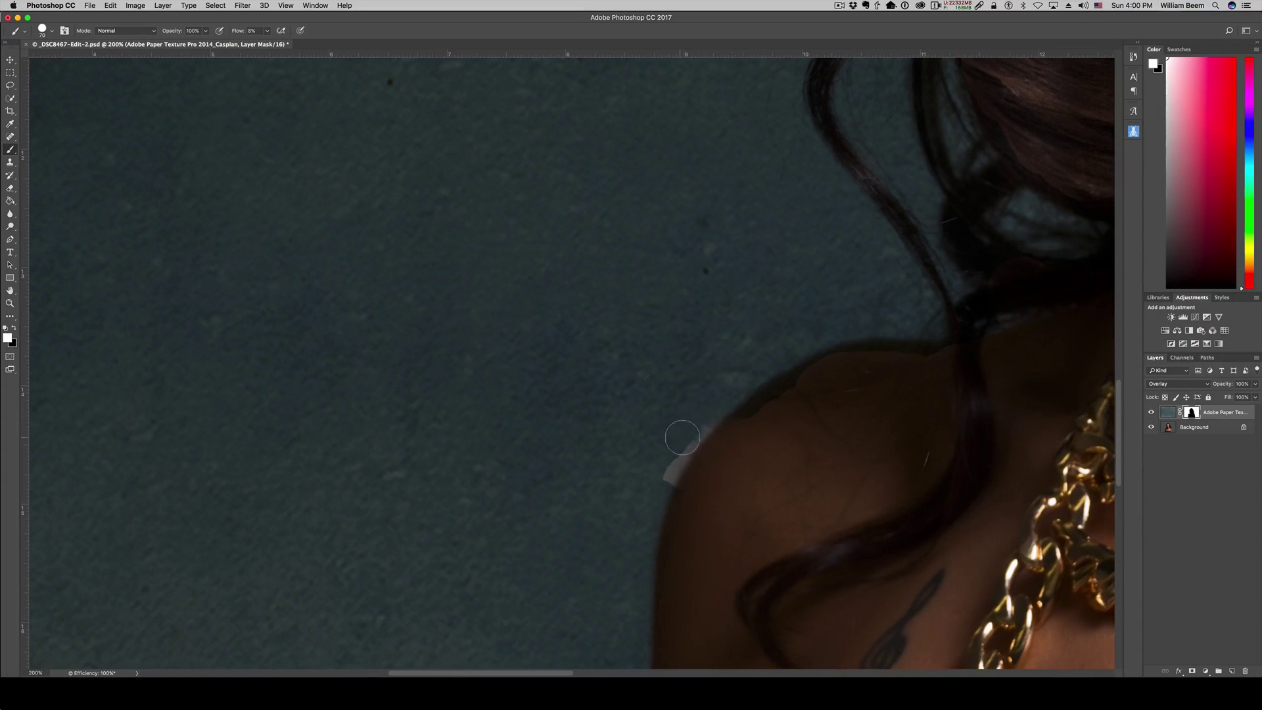
{"action": "left_click", "coordinate": [267, 30]}
{"action": "mouse_move", "coordinate": [657, 479]}
{"action": "left_mouse_down"}
{"action": "mouse_move", "coordinate": [698, 421]}
{"action": "mouse_move", "coordinate": [655, 494]}
{"action": "left_mouse_up"}
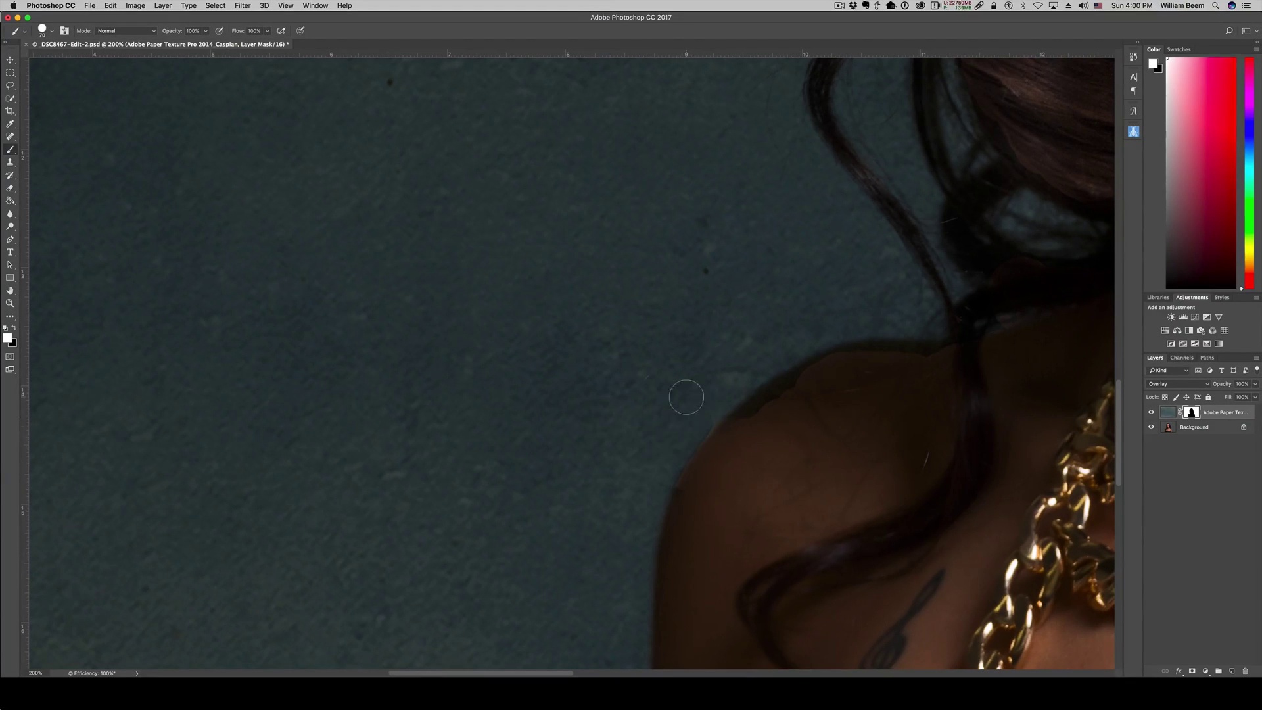
- Reduce the flow to 13%, soften the brush and blend the texture mask along the shoulder's outer edge
{"action": "left_click", "coordinate": [268, 31]}
{"action": "left_click", "coordinate": [52, 31]}
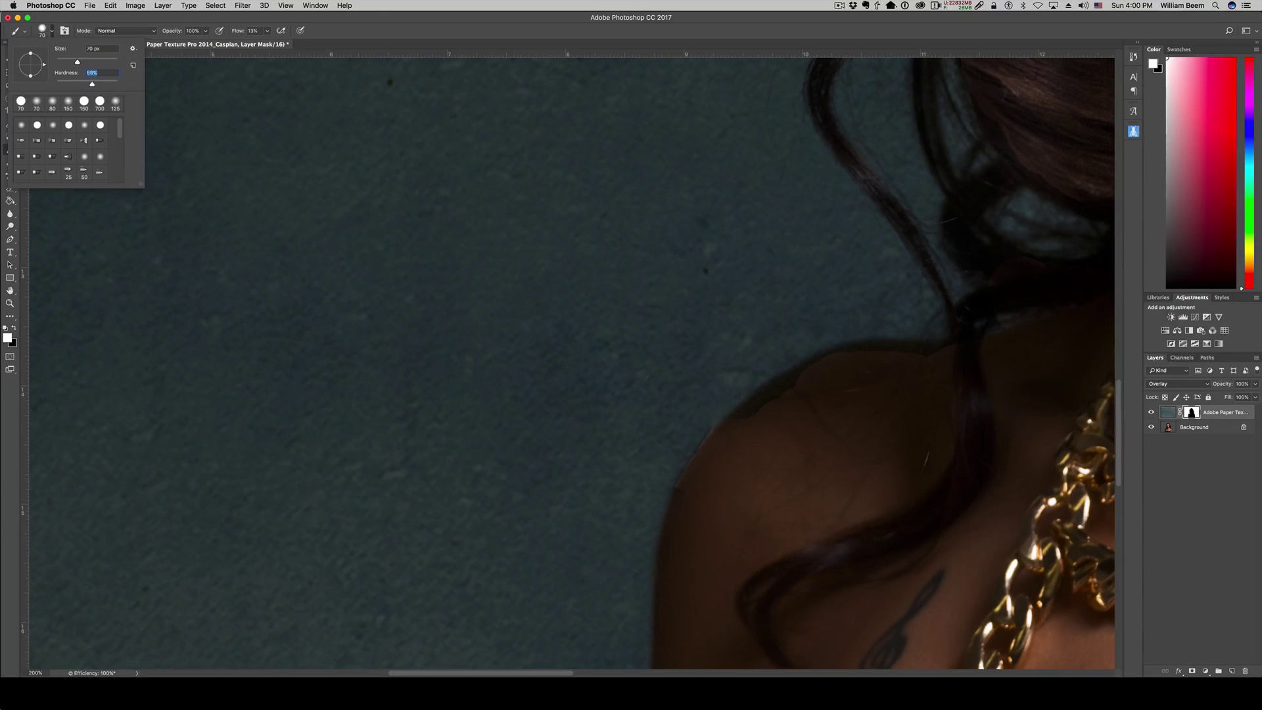
{"action": "key", "text": "Return"}
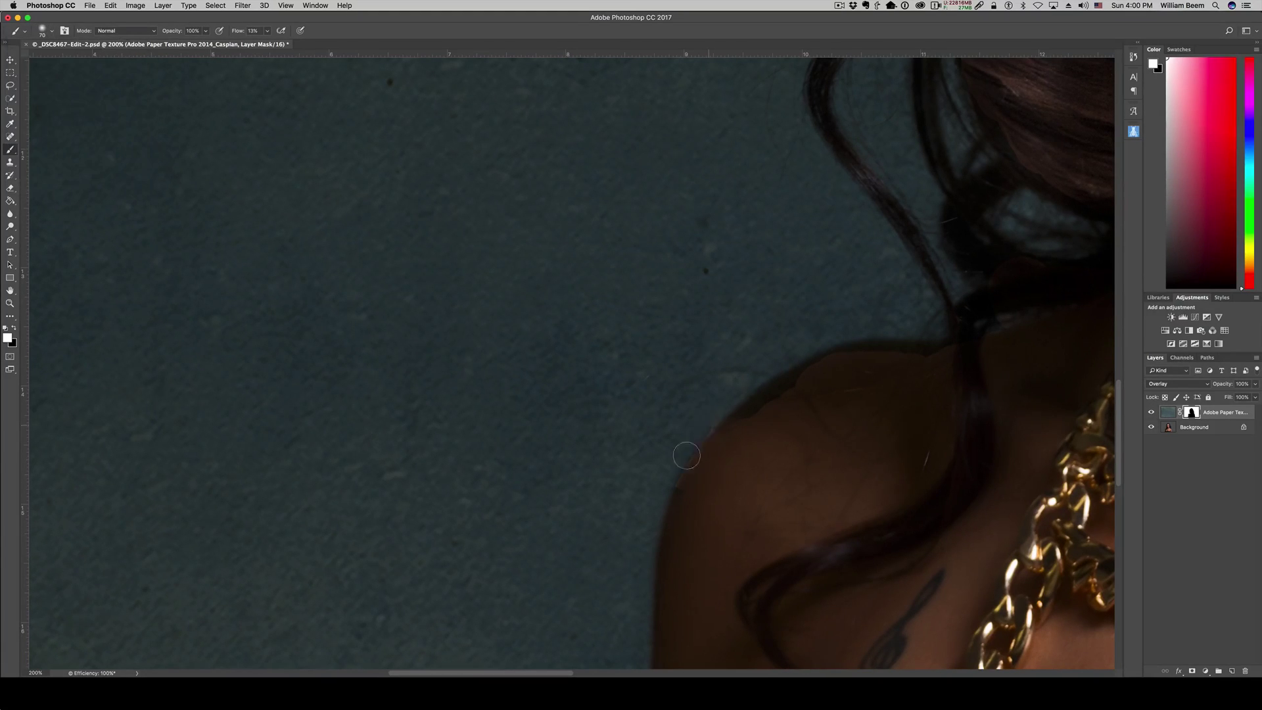
{"action": "mouse_move", "coordinate": [709, 423]}
{"action": "left_mouse_down"}
{"action": "mouse_move", "coordinate": [663, 483]}
{"action": "mouse_move", "coordinate": [707, 418]}
{"action": "left_mouse_up"}
{"action": "mouse_move", "coordinate": [644, 498]}
{"action": "left_mouse_down"}
{"action": "mouse_move", "coordinate": [695, 462]}
{"action": "mouse_move", "coordinate": [674, 468]}
{"action": "left_mouse_up"}
{"action": "key", "text": "x"}
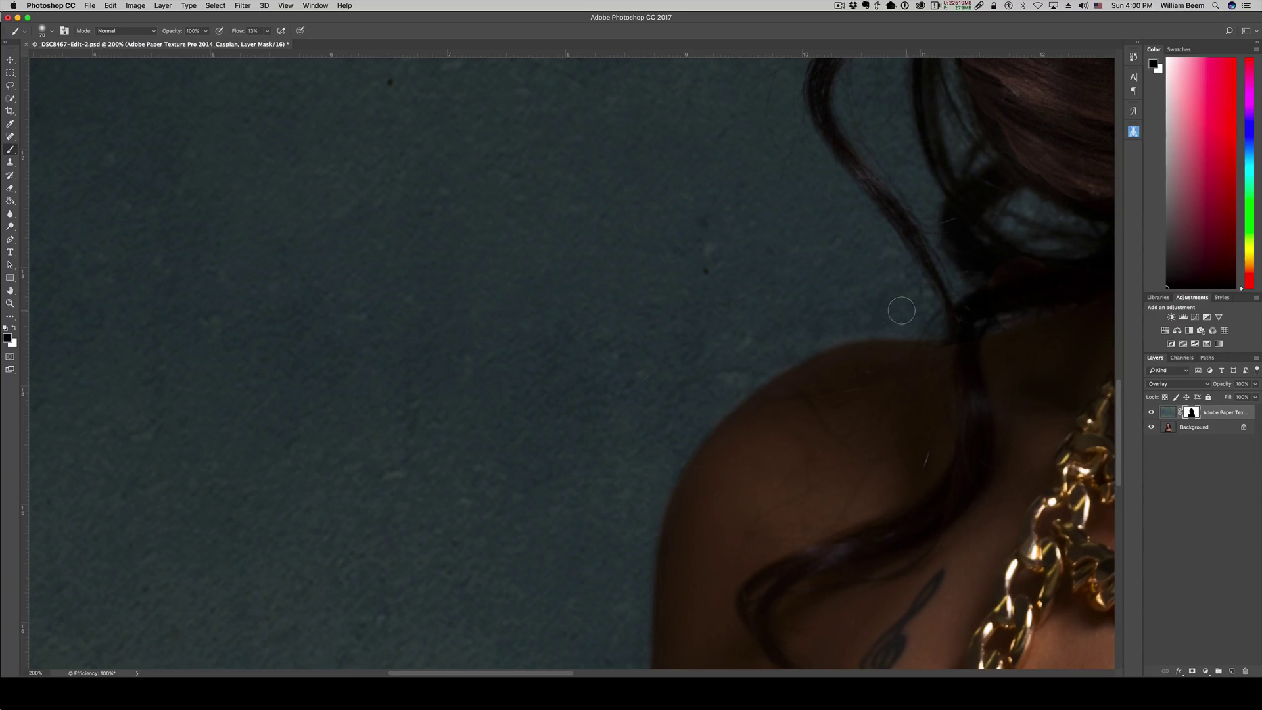
- Paint in white to bring the texture back over the backdrop just above the shoulder, beside the curls
{"action": "key", "text": "x"}
{"action": "left_click_drag", "start_coordinate": [886, 326], "coordinate": [805, 353]}
{"action": "left_click_drag", "start_coordinate": [894, 327], "coordinate": [904, 329]}
{"action": "right_click", "coordinate": [732, 353]}
{"action": "left_click", "coordinate": [905, 449]}
- Switch to painting in black and lightly mask the texture off the loose curls on the photo's left side
{"action": "key", "text": "x"}
{"action": "scroll", "coordinate": [714, 362], "scroll_direction": "up", "scroll_amount": 5}
{"action": "scroll", "coordinate": [714, 361], "scroll_direction": "right", "scroll_amount": 4}
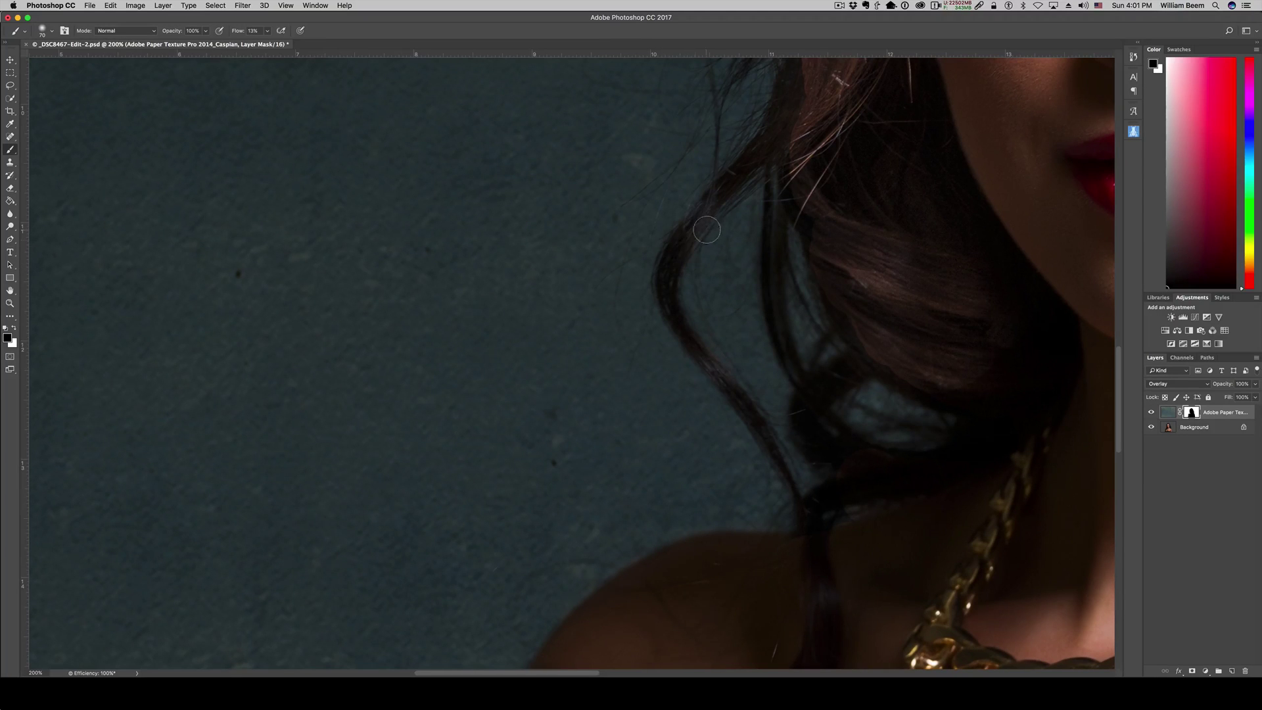
{"action": "left_click_drag", "start_coordinate": [707, 229], "coordinate": [675, 260]}
{"action": "mouse_move", "coordinate": [726, 184]}
{"action": "left_mouse_down"}
{"action": "mouse_move", "coordinate": [686, 378]}
{"action": "mouse_move", "coordinate": [673, 261]}
{"action": "mouse_move", "coordinate": [678, 240]}
{"action": "mouse_move", "coordinate": [668, 294]}
{"action": "mouse_move", "coordinate": [682, 242]}
{"action": "mouse_move", "coordinate": [720, 169]}
{"action": "left_mouse_up"}
{"action": "mouse_move", "coordinate": [791, 464]}
{"action": "left_mouse_down"}
{"action": "mouse_move", "coordinate": [826, 476]}
{"action": "mouse_move", "coordinate": [764, 430]}
{"action": "left_mouse_up"}
{"action": "mouse_move", "coordinate": [951, 428]}
{"action": "left_mouse_down"}
{"action": "mouse_move", "coordinate": [839, 403]}
{"action": "mouse_move", "coordinate": [906, 484]}
{"action": "mouse_move", "coordinate": [886, 442]}
{"action": "left_mouse_up"}
{"action": "key", "text": "super+z"}
{"action": "key", "text": "super+z"}
- Examine the mask blending along the hair's outer edge from the curls up to the crown, ending with the whole portrait
{"action": "scroll", "coordinate": [789, 165], "scroll_direction": "up", "scroll_amount": 5}
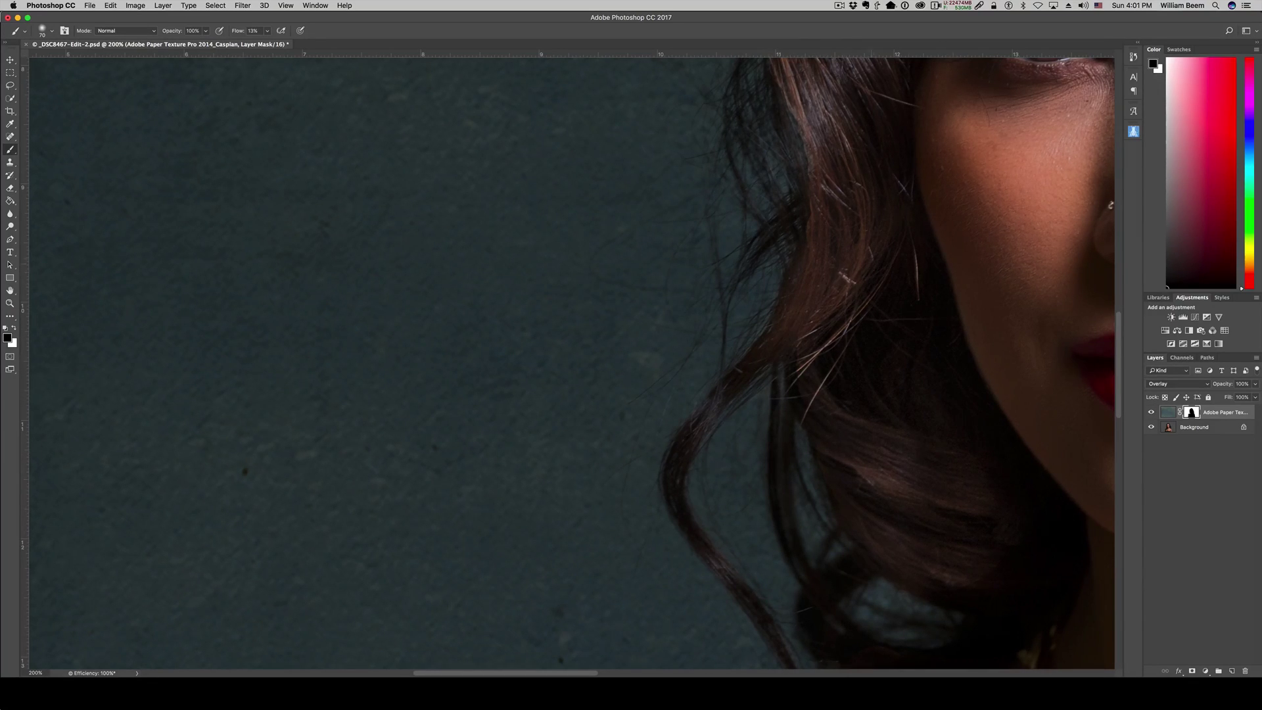
{"action": "scroll", "coordinate": [784, 342], "scroll_direction": "up", "scroll_amount": 4}
{"action": "scroll", "coordinate": [822, 302], "scroll_direction": "up", "scroll_amount": 3}
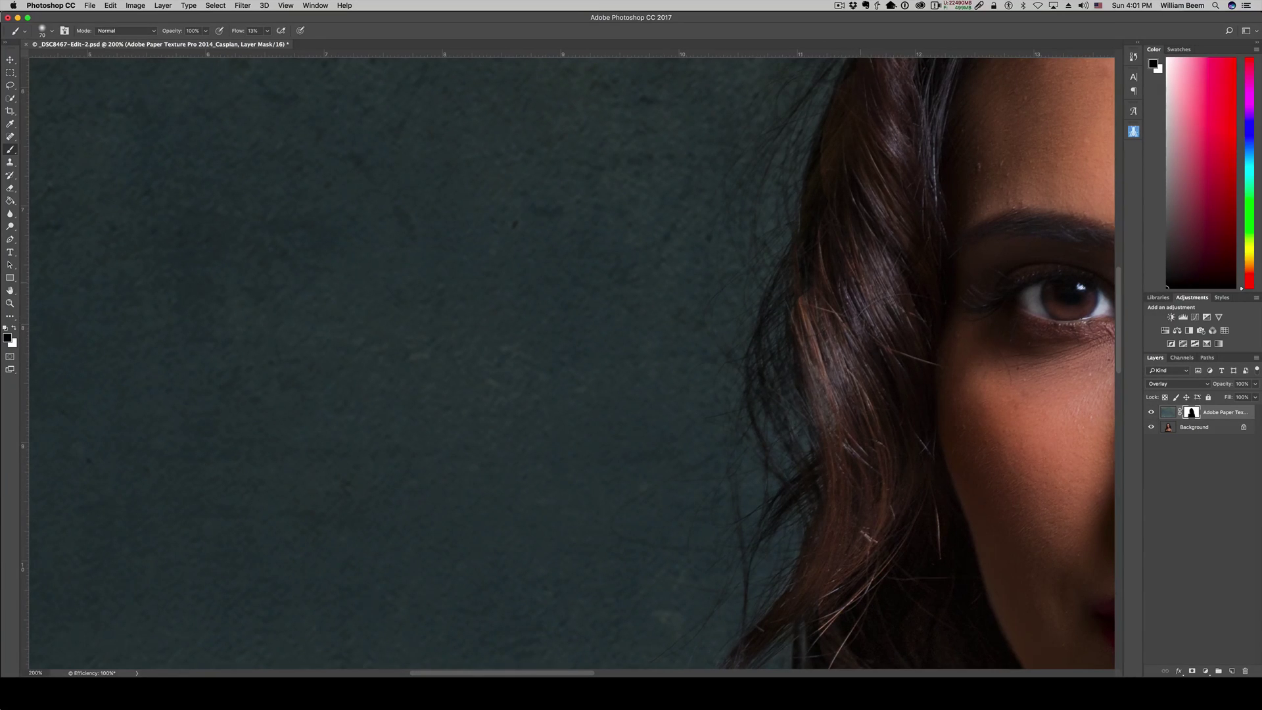
{"action": "scroll", "coordinate": [844, 431], "scroll_direction": "up", "scroll_amount": 8}
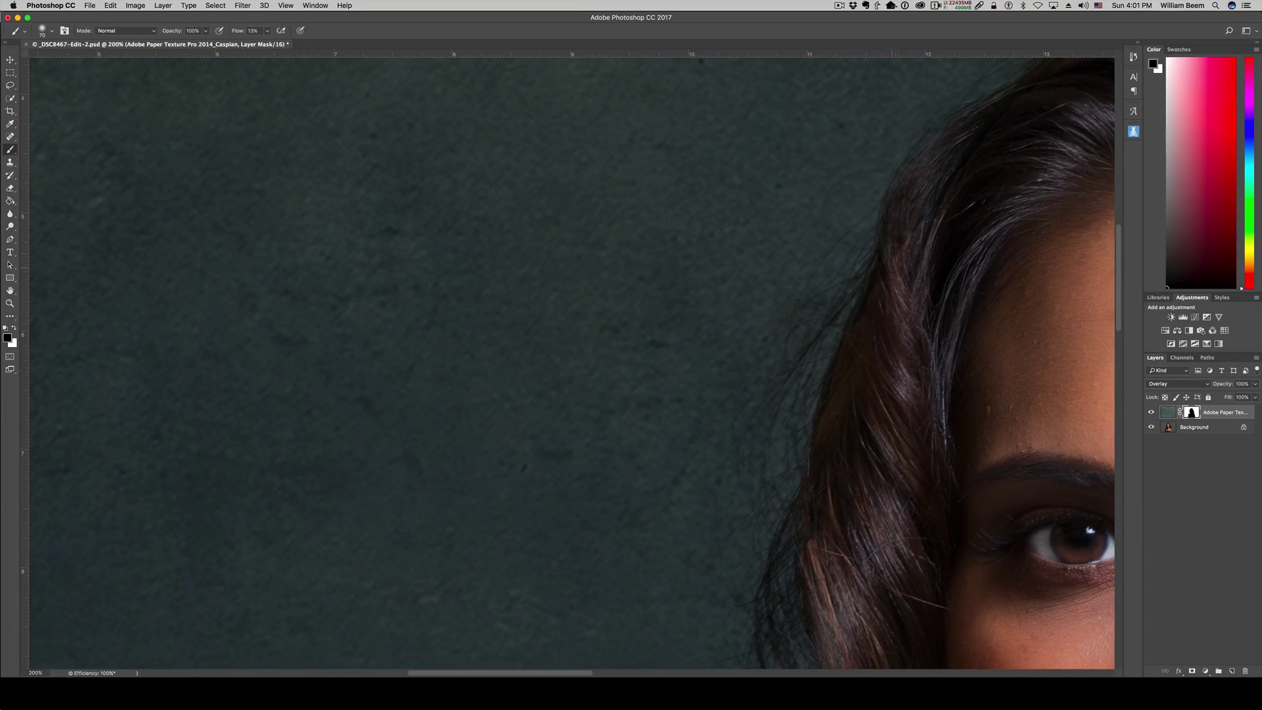
{"action": "scroll", "coordinate": [572, 362], "scroll_direction": "up", "scroll_amount": 5}
{"action": "scroll", "coordinate": [572, 362], "scroll_direction": "right", "scroll_amount": 3}
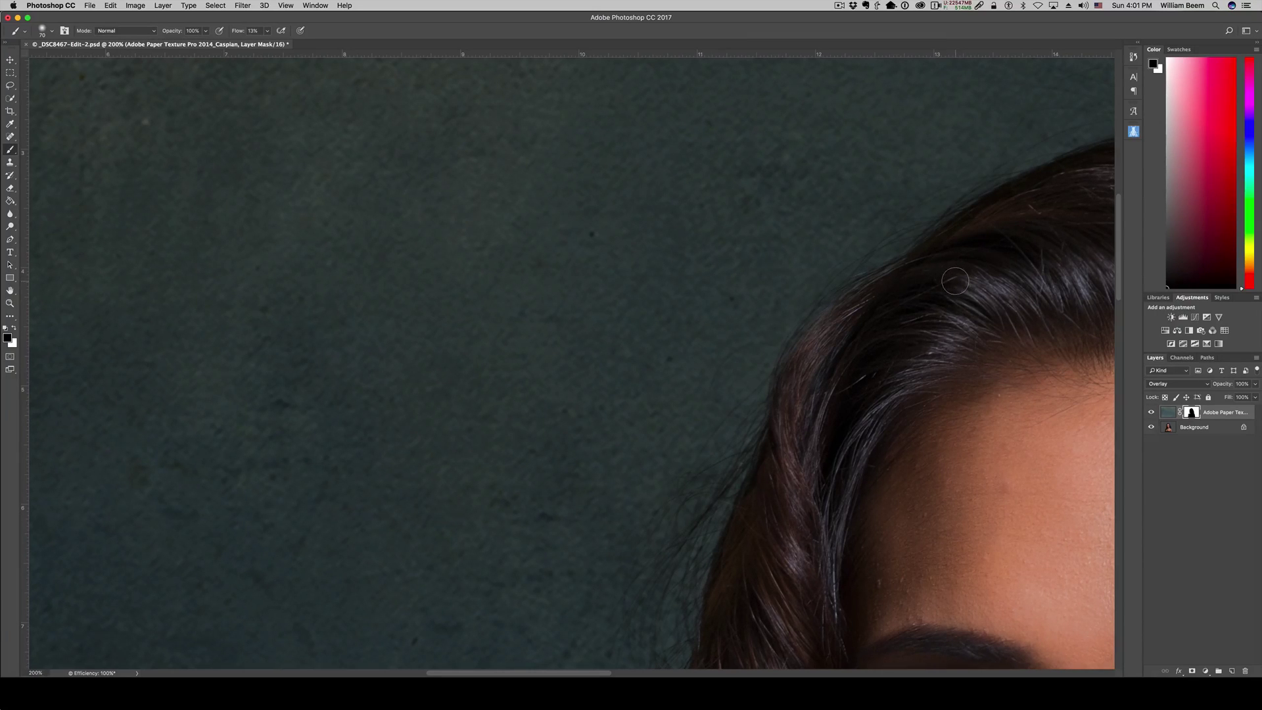
{"action": "scroll", "coordinate": [715, 355], "scroll_direction": "right", "scroll_amount": 5}
{"action": "scroll", "coordinate": [716, 356], "scroll_direction": "up", "scroll_amount": 2}
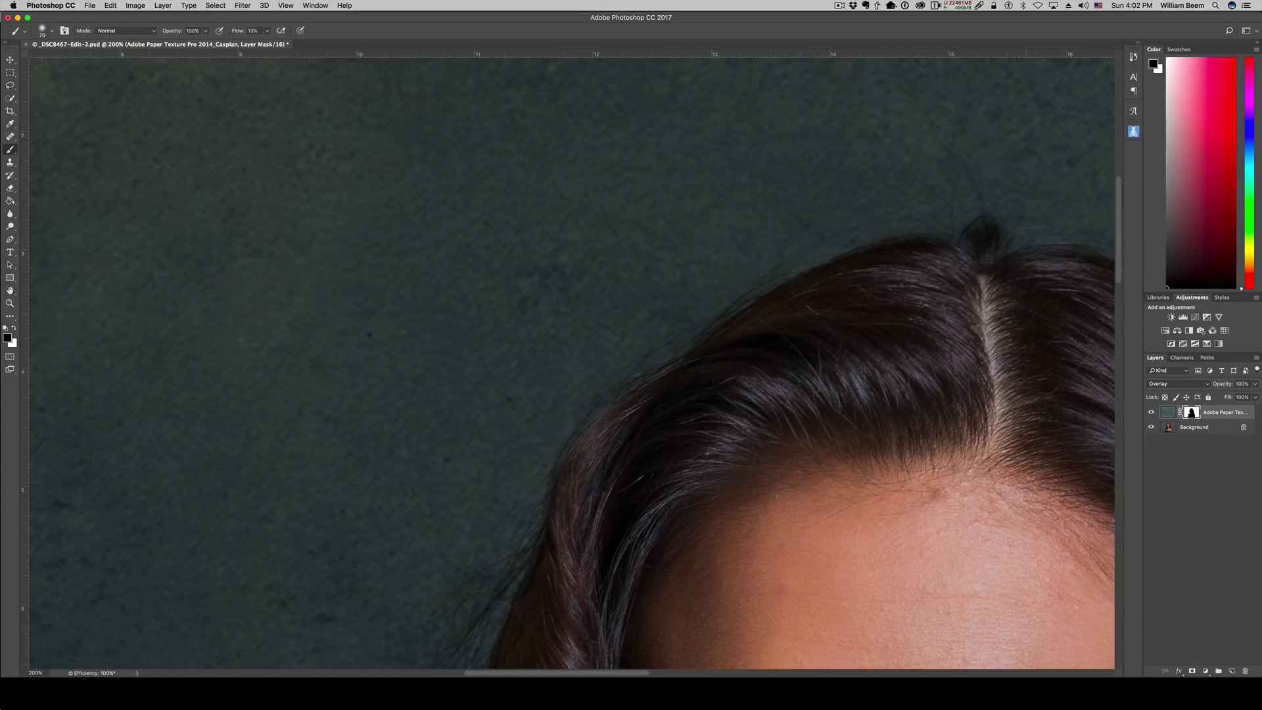
{"action": "mouse_move", "coordinate": [1068, 264]}
{"action": "left_mouse_down"}
{"action": "mouse_move", "coordinate": [1006, 241]}
{"action": "mouse_move", "coordinate": [856, 230]}
{"action": "left_mouse_up"}
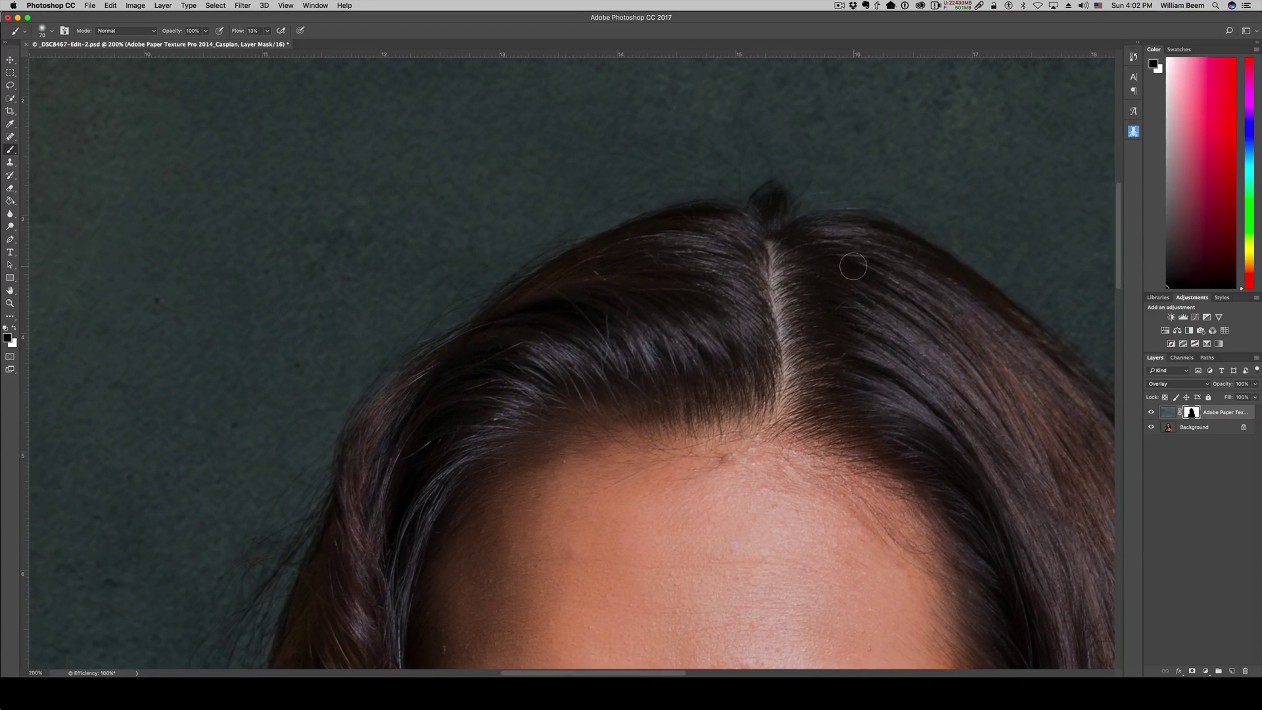
{"action": "key", "text": "super+0"}
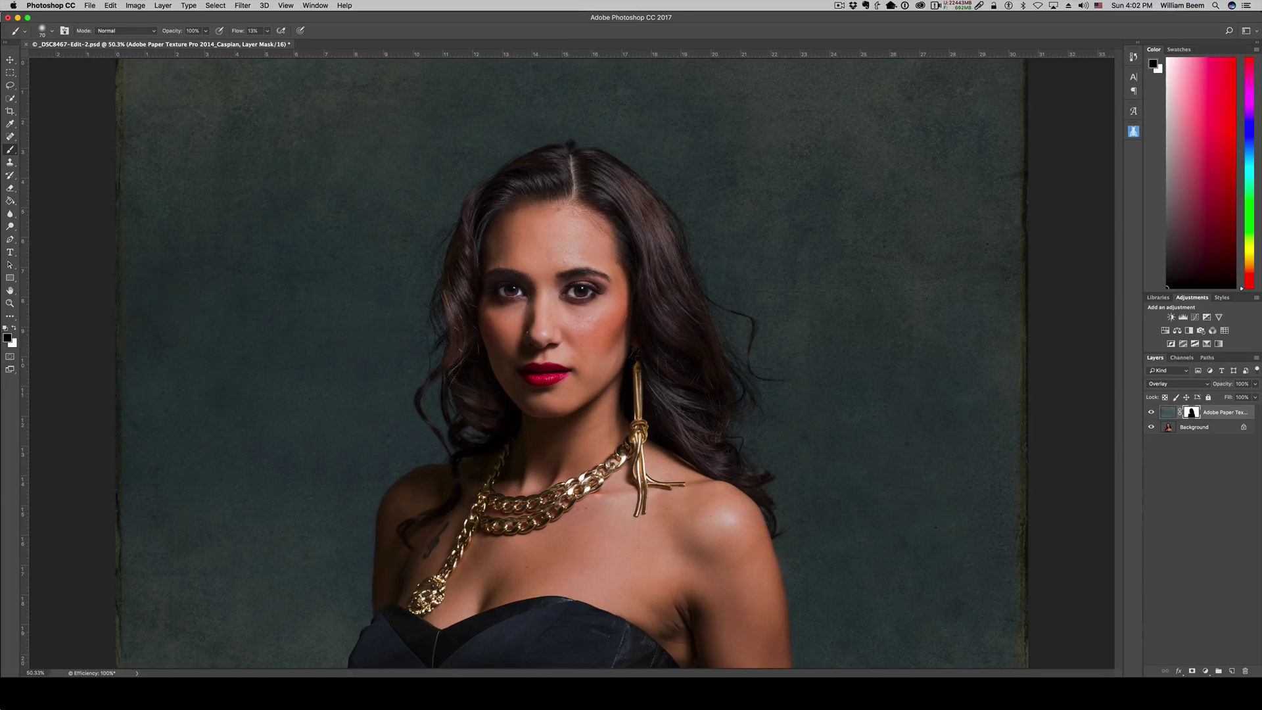
- View the texture layer's mask alone, paint black over the stray light streak inside the shoulder, and return to the image
{"action": "left_click", "coordinate": [1192, 412], "text": "alt"}
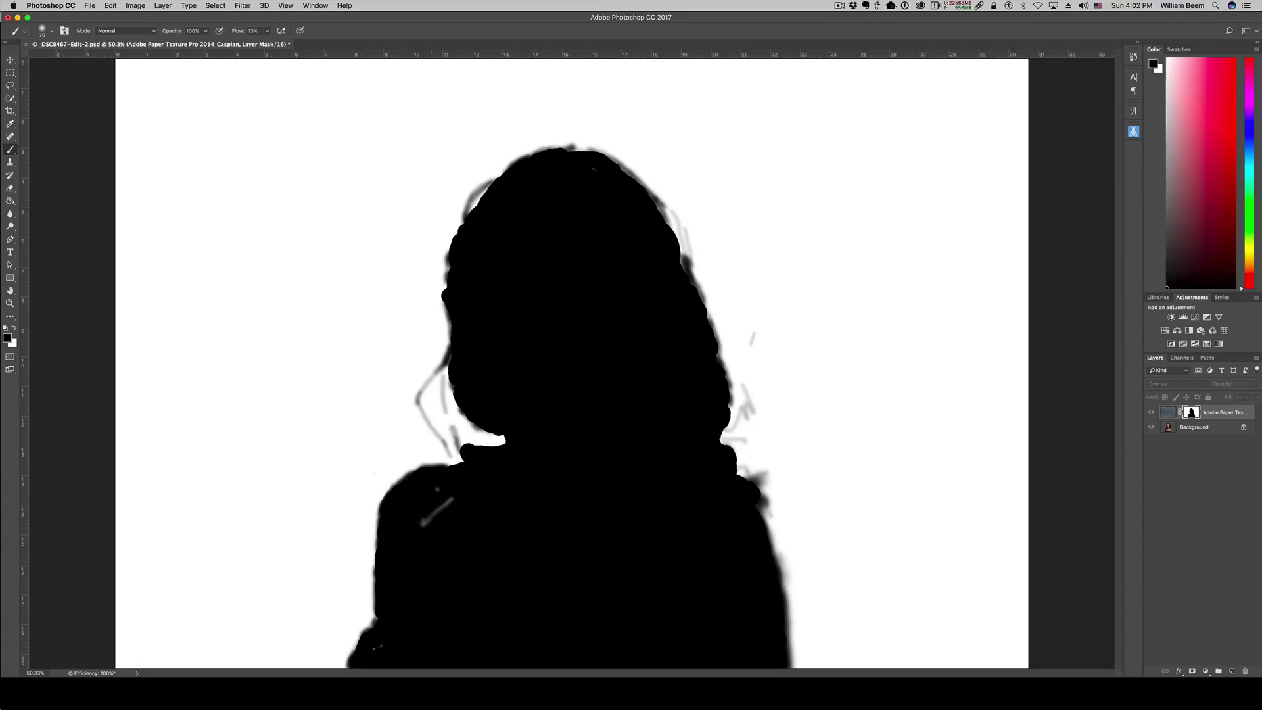
{"action": "left_click_drag", "start_coordinate": [453, 499], "coordinate": [423, 524]}
{"action": "left_click", "coordinate": [1191, 412], "text": "alt"}
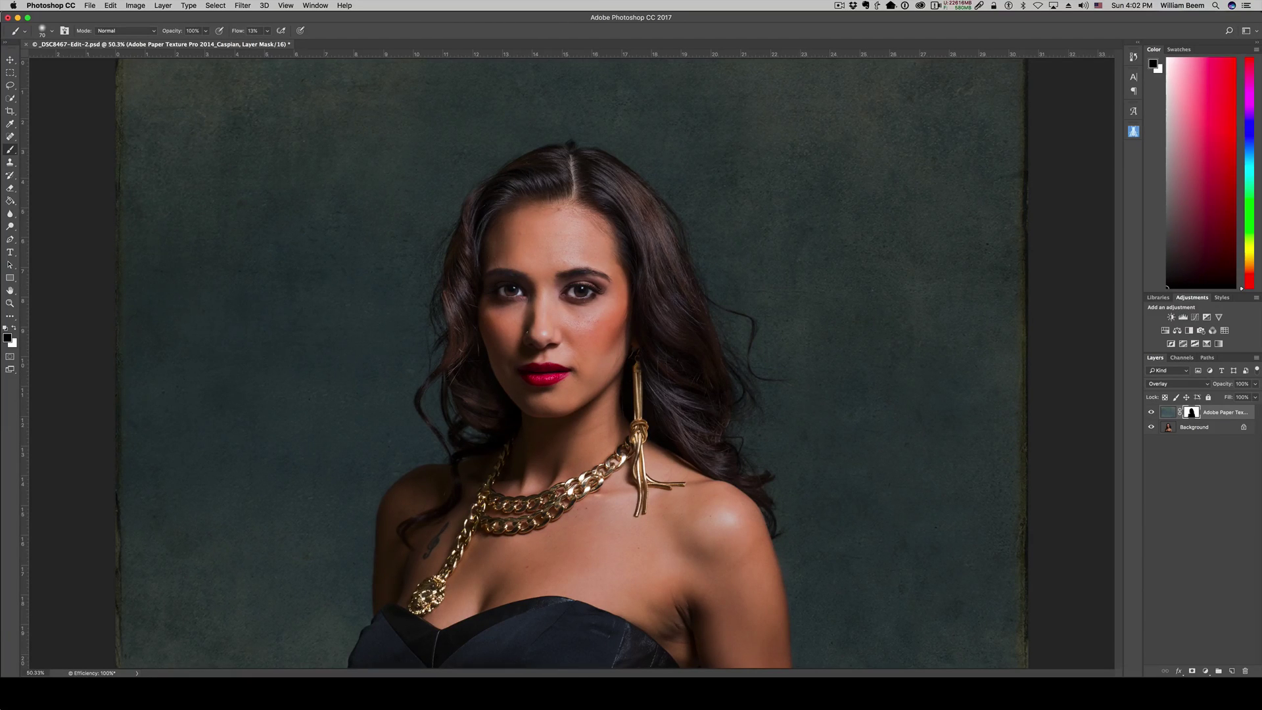
- On a new layer, fill the woman's silhouette with black, using the inverse of the texture layer's mask as the selection
{"action": "left_click", "coordinate": [1232, 672]}
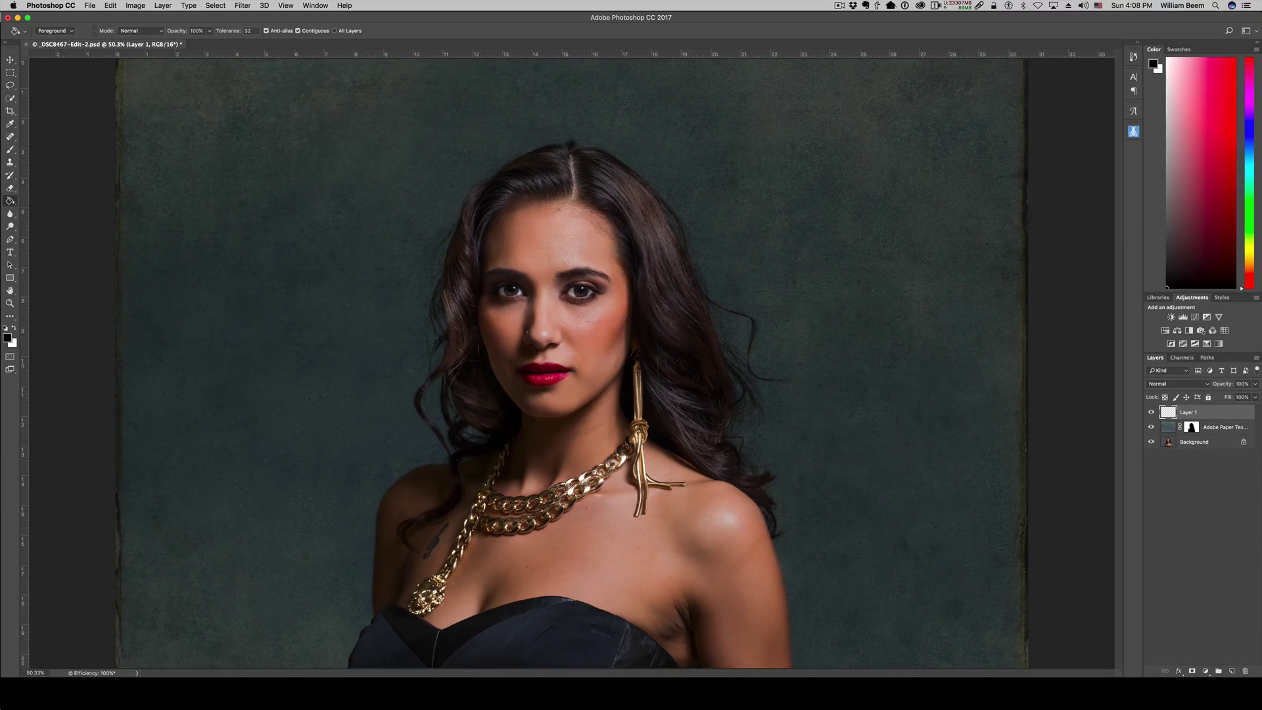
{"action": "left_click", "coordinate": [1191, 427], "text": "super"}
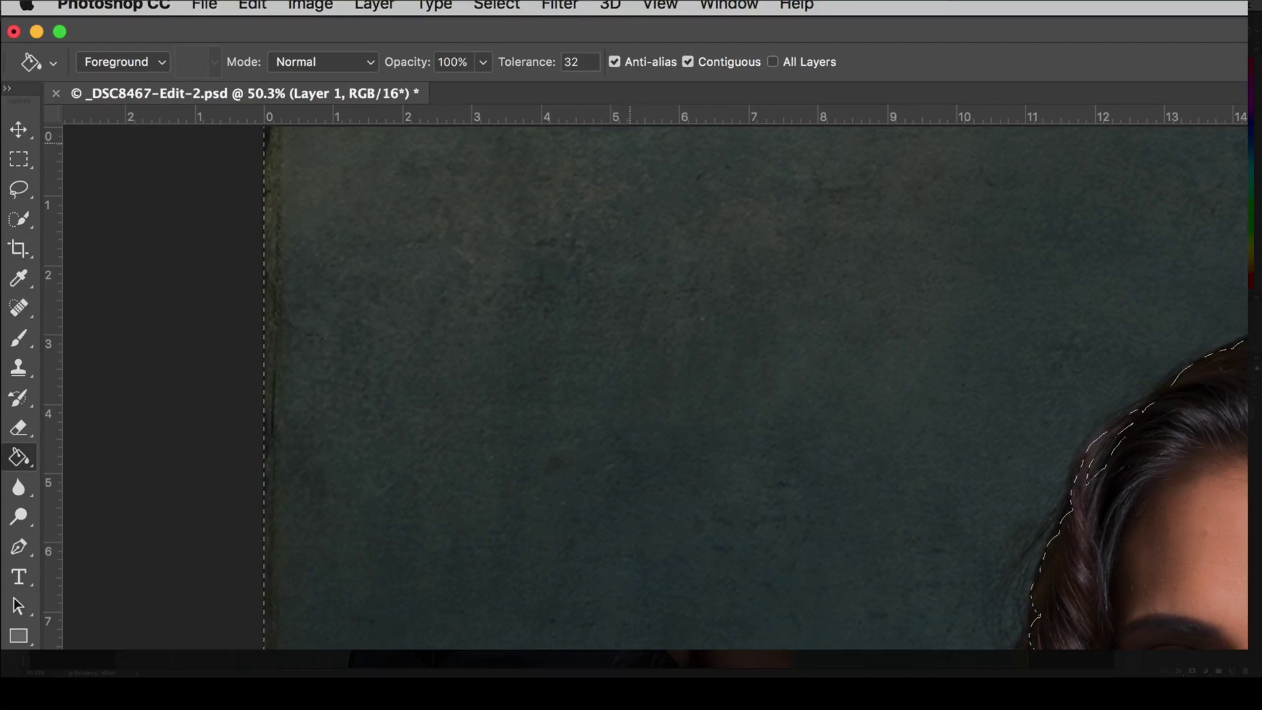
{"action": "left_click", "coordinate": [496, 5]}
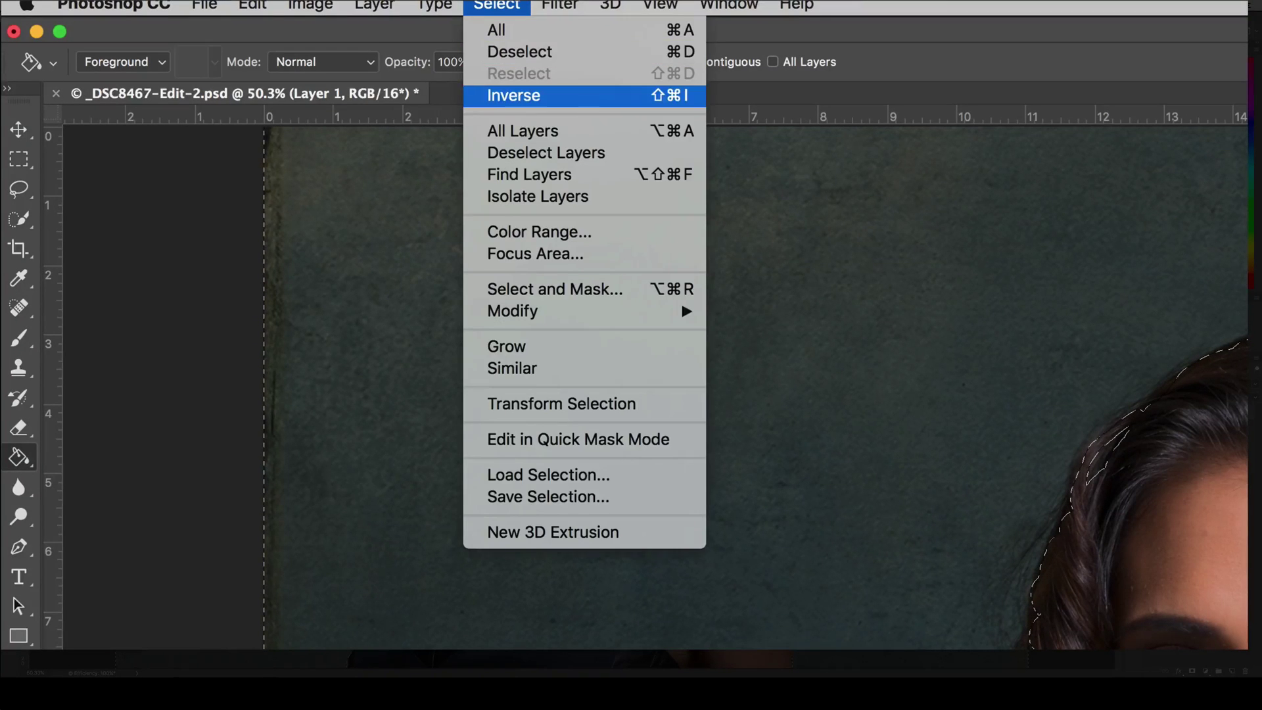
{"action": "left_click", "coordinate": [514, 96]}
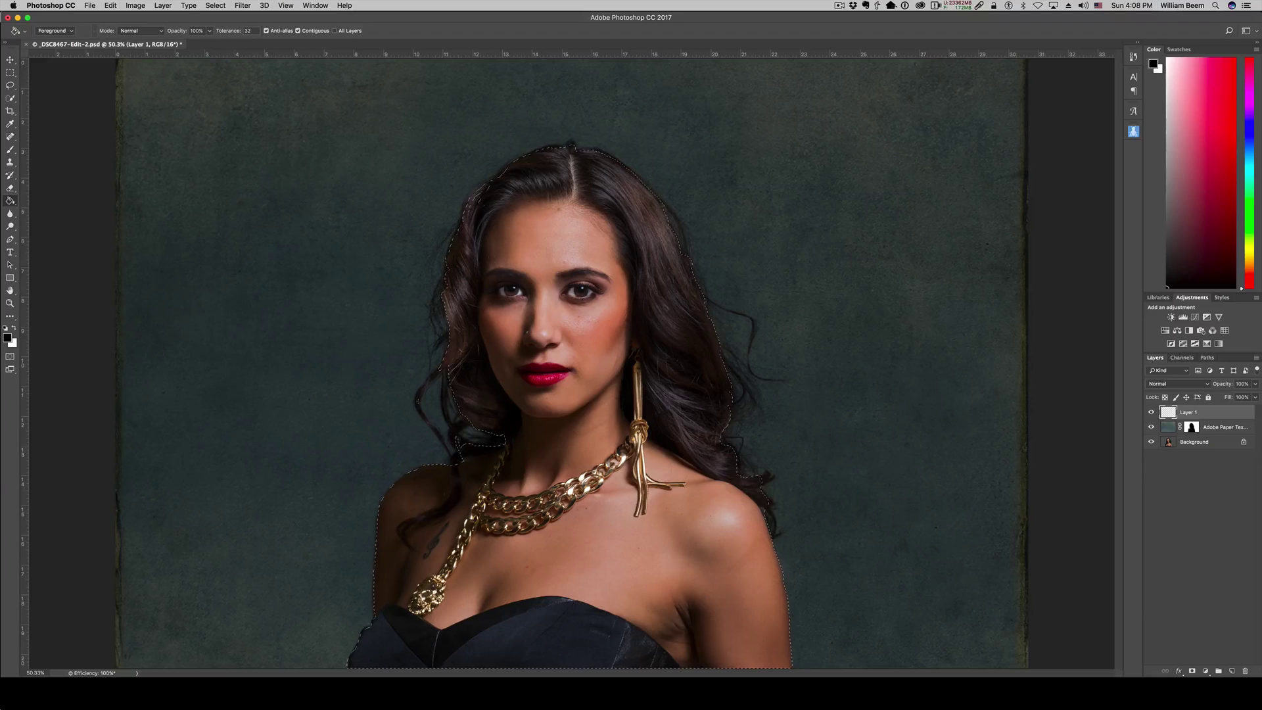
{"action": "left_click", "coordinate": [645, 394]}
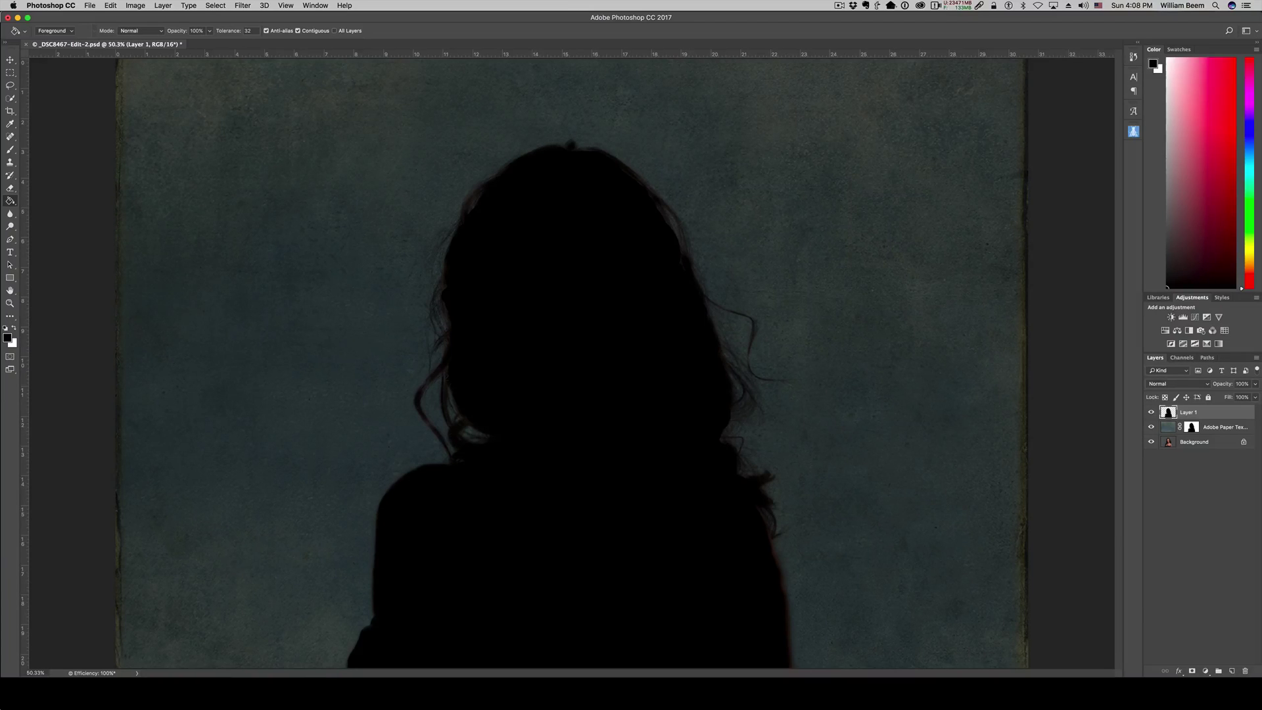
- Apply a Gaussian Blur to the black silhouette layer with a radius just over 150 pixels
{"action": "left_click", "coordinate": [243, 6]}
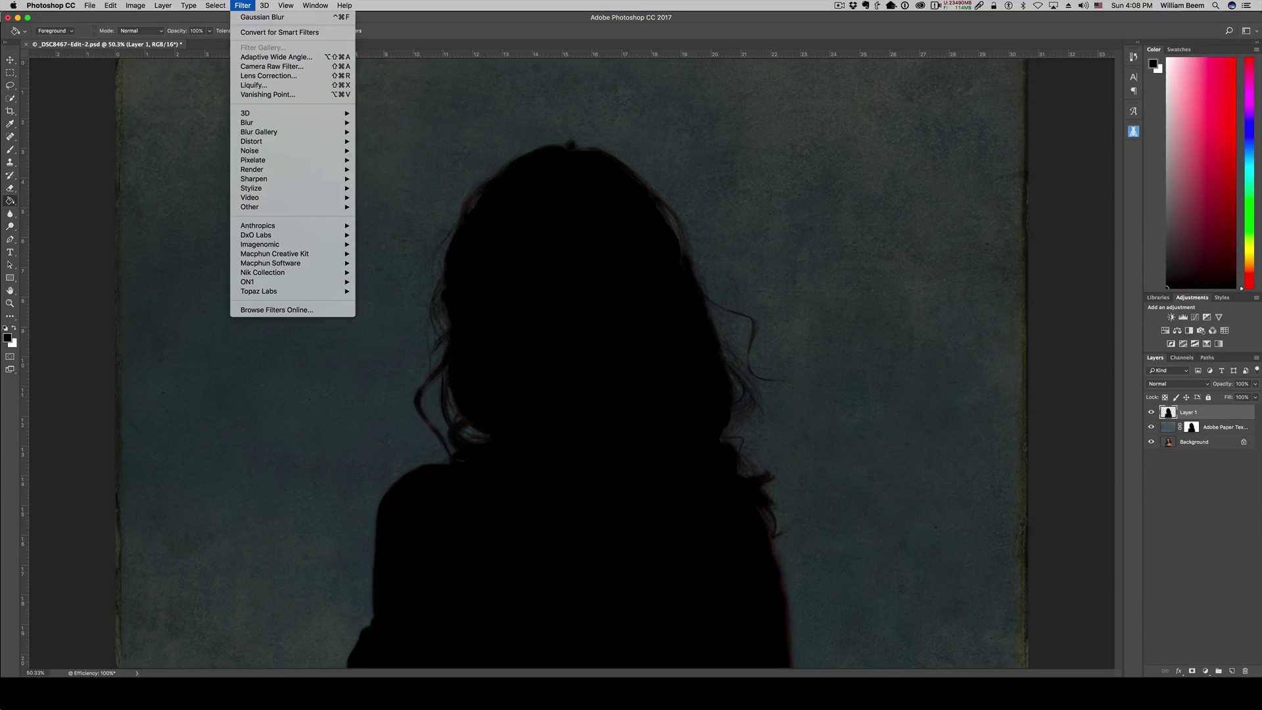
{"action": "mouse_move", "coordinate": [250, 123]}
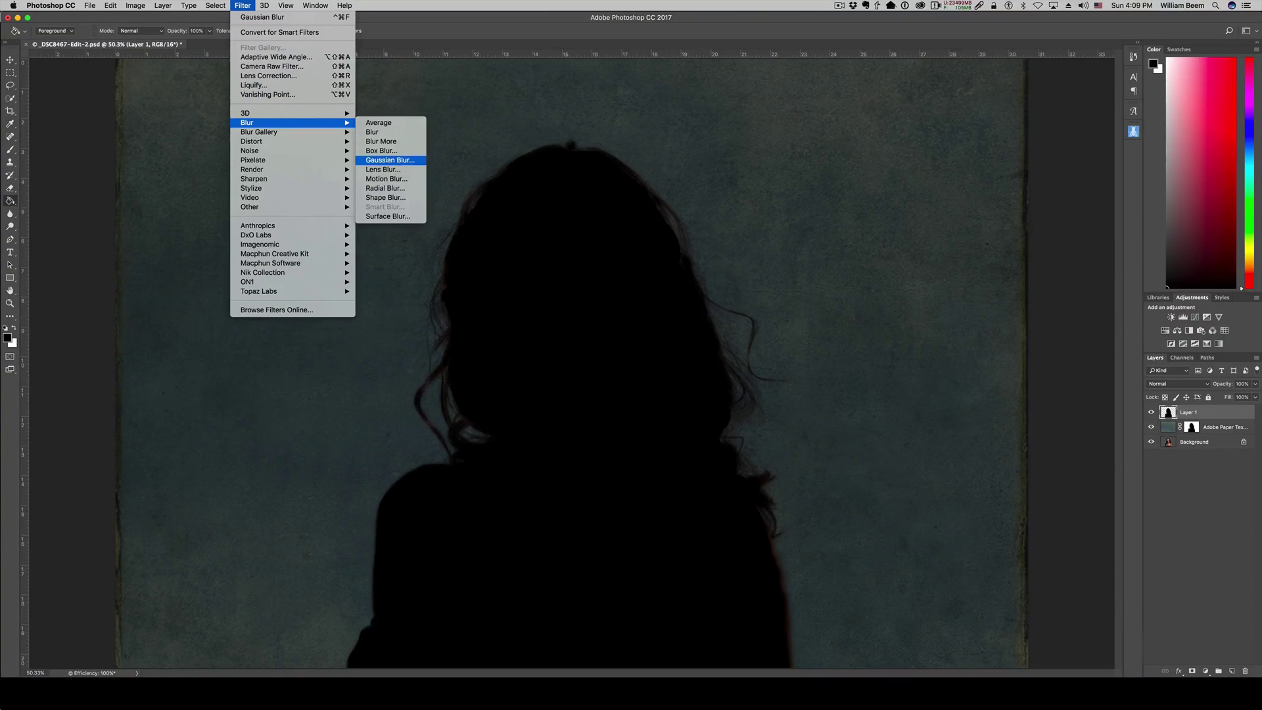
{"action": "left_click", "coordinate": [390, 159]}
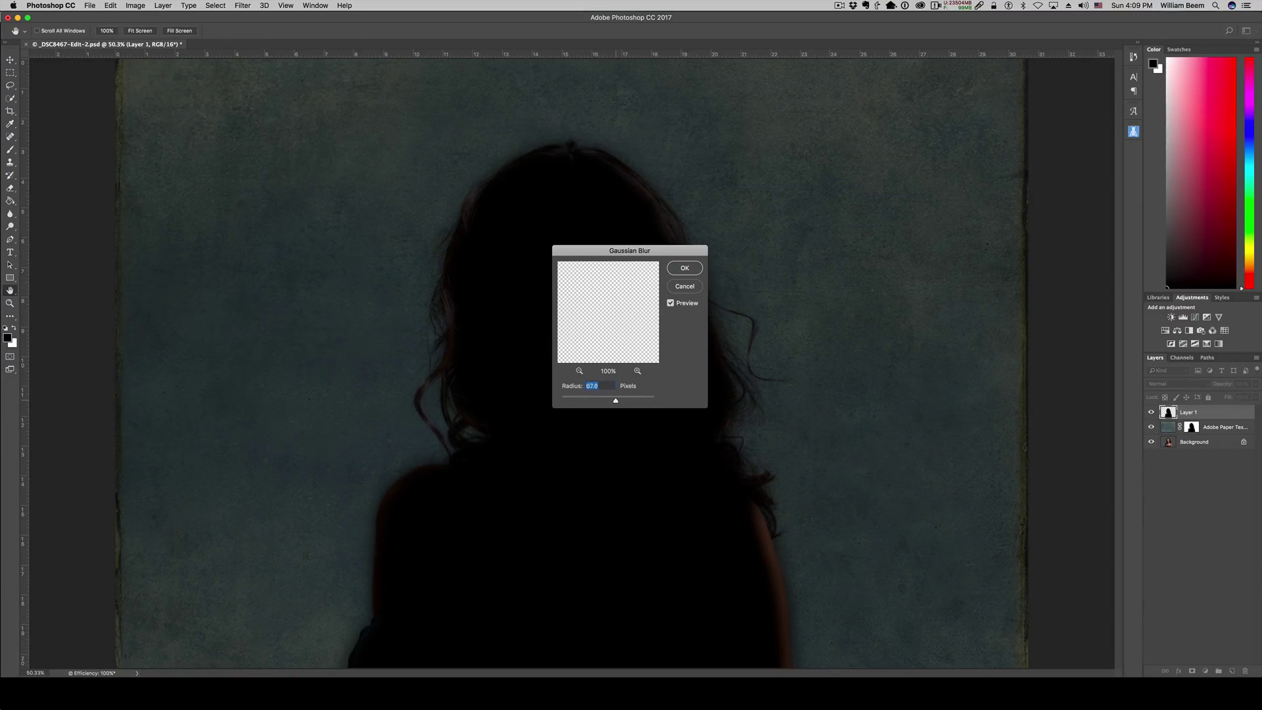
{"action": "mouse_move", "coordinate": [616, 401]}
{"action": "left_mouse_down"}
{"action": "mouse_move", "coordinate": [593, 400]}
{"action": "mouse_move", "coordinate": [622, 401]}
{"action": "left_mouse_up"}
{"action": "key", "text": "shift+Up"}
{"action": "key", "text": "shift+Up"}
{"action": "key", "text": "shift+Up"}
{"action": "key", "text": "shift+Up"}
{"action": "key", "text": "shift+Up"}
{"action": "key", "text": "shift+Up"}
{"action": "key", "text": "shift+Up"}
{"action": "key", "text": "shift+Up"}
{"action": "key", "text": "shift+Up"}
{"action": "key", "text": "shift+Up"}
{"action": "key", "text": "shift+Up"}
{"action": "key", "text": "shift+Up"}
{"action": "key", "text": "shift+Up"}
{"action": "key", "text": "shift+Up"}
{"action": "key", "text": "shift+Up"}
{"action": "key", "text": "shift+Up"}
{"action": "key", "text": "shift+Up"}
{"action": "key", "text": "shift+Up"}
{"action": "key", "text": "shift+Up"}
{"action": "key", "text": "shift+Up"}
{"action": "key", "text": "shift+Up"}
{"action": "key", "text": "shift+Up"}
{"action": "key", "text": "shift+Up"}
{"action": "key", "text": "shift+Up"}
{"action": "key", "text": "shift+Up"}
{"action": "key", "text": "shift+Up"}
{"action": "key", "text": "shift+Up"}
{"action": "key", "text": "shift+Up"}
{"action": "key", "text": "shift+Up"}
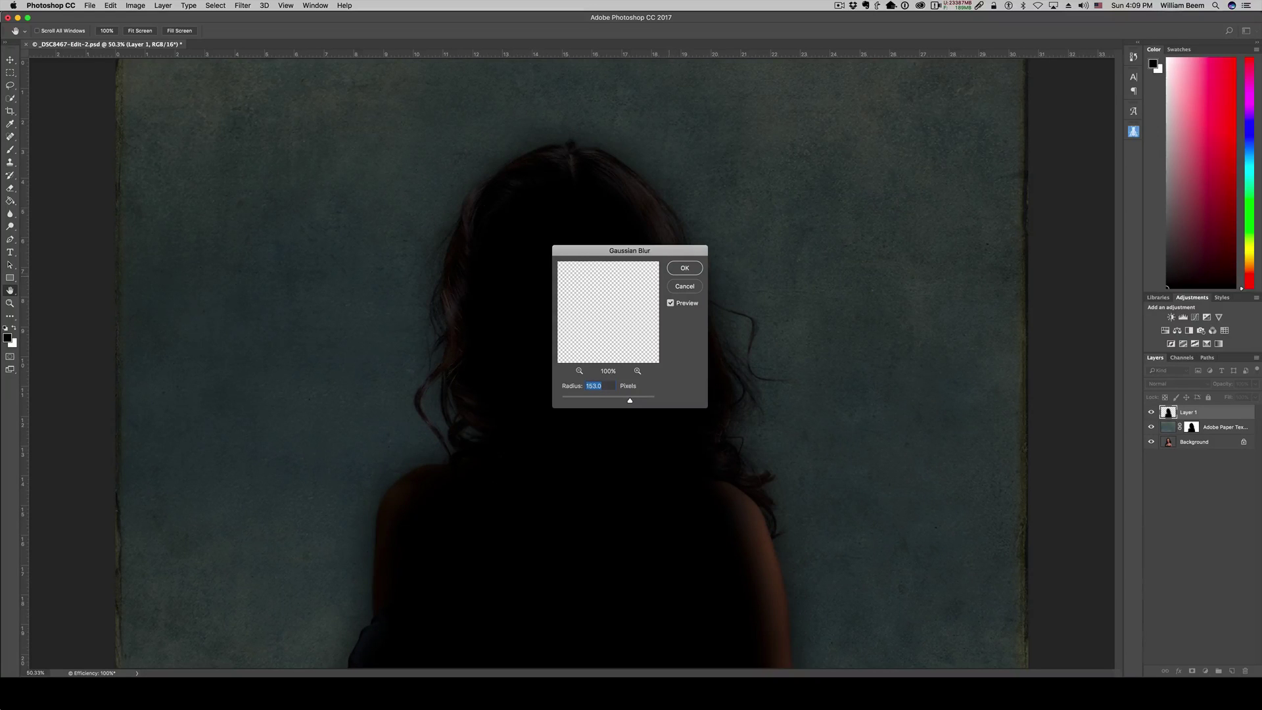
{"action": "key", "text": "Return"}
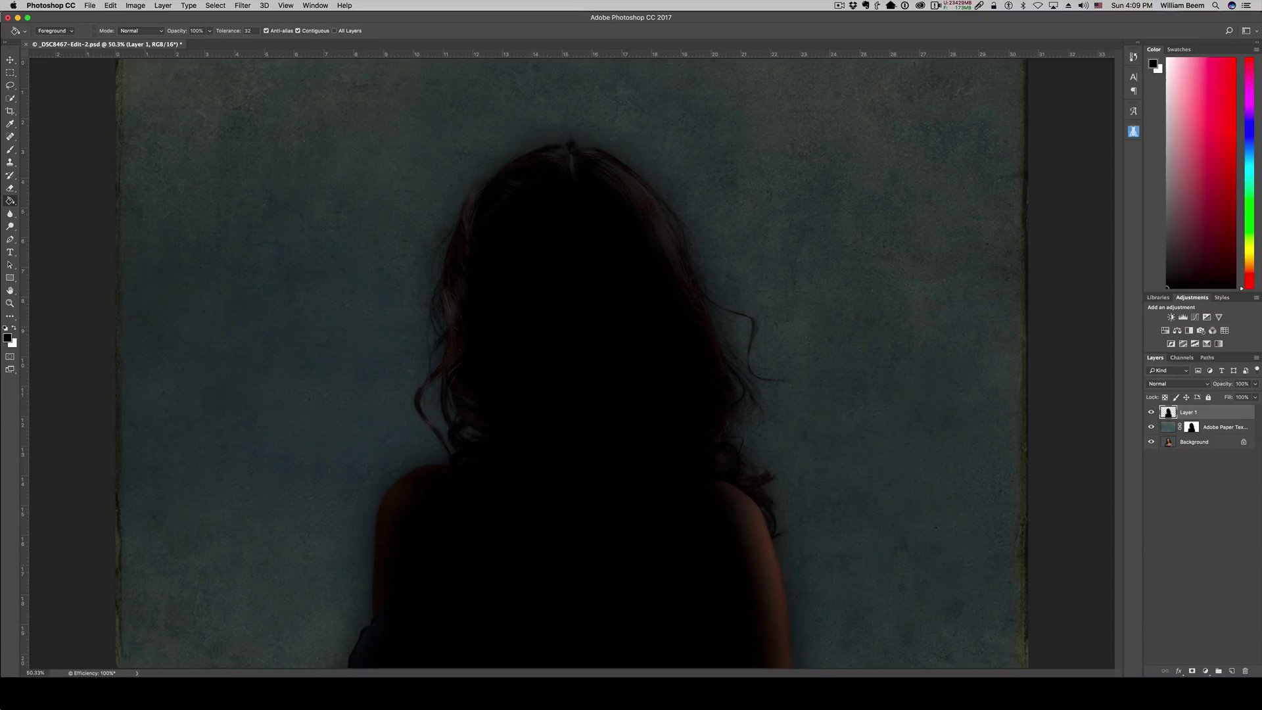
- Lower the silhouette layer's opacity to 27% and offset it up and toward the photo's left side as a shadow
{"action": "left_click", "coordinate": [1256, 397]}
{"action": "left_click_drag", "start_coordinate": [1255, 396], "coordinate": [1221, 396]}
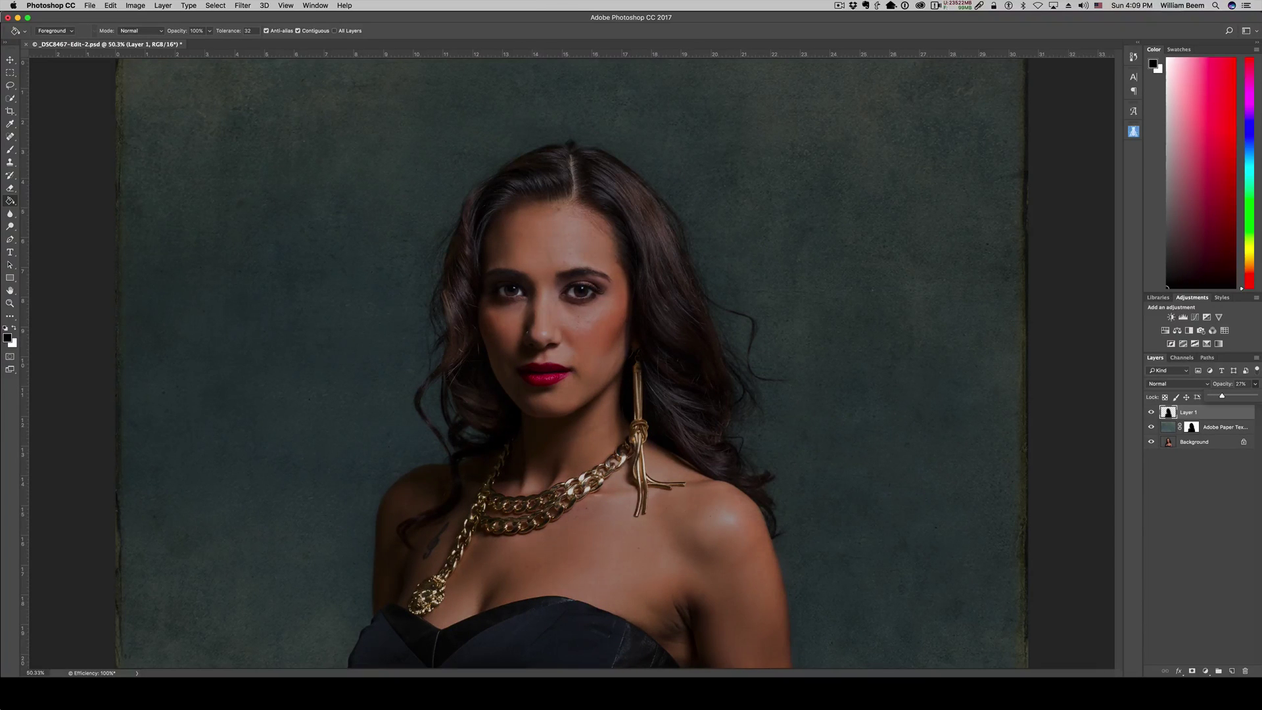
{"action": "key", "text": "v"}
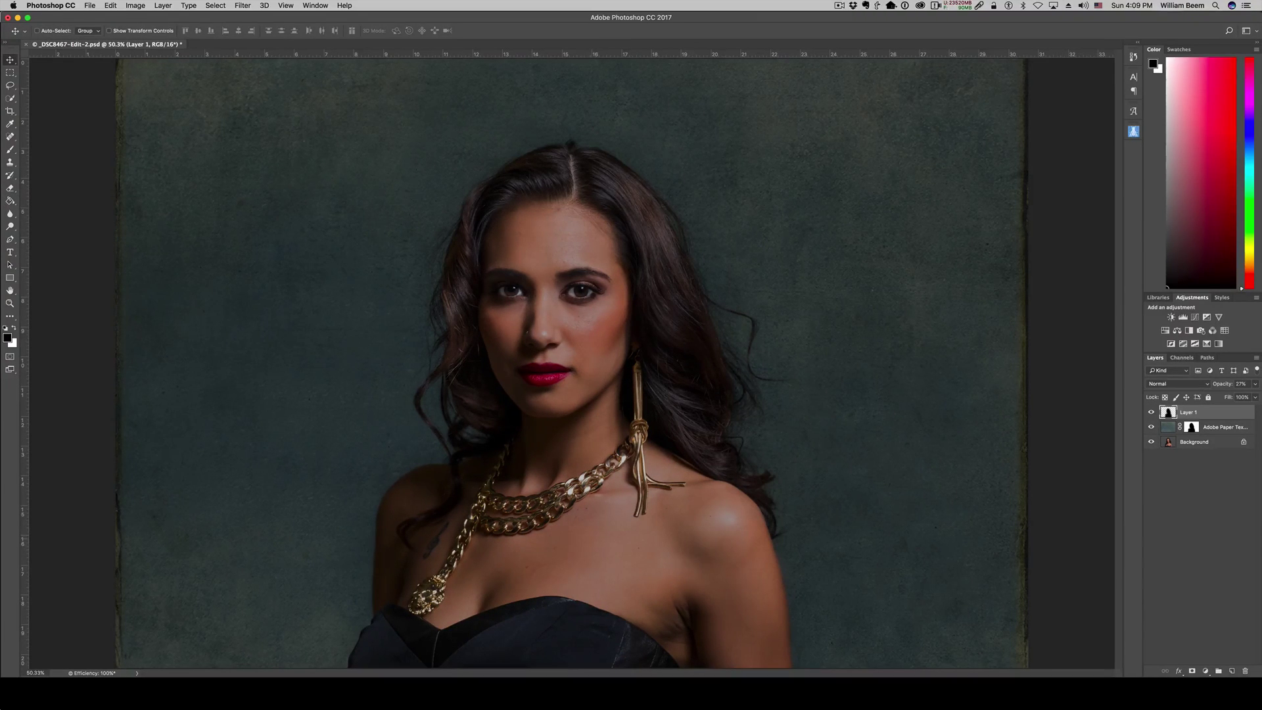
{"action": "left_click_drag", "start_coordinate": [609, 541], "coordinate": [587, 510]}
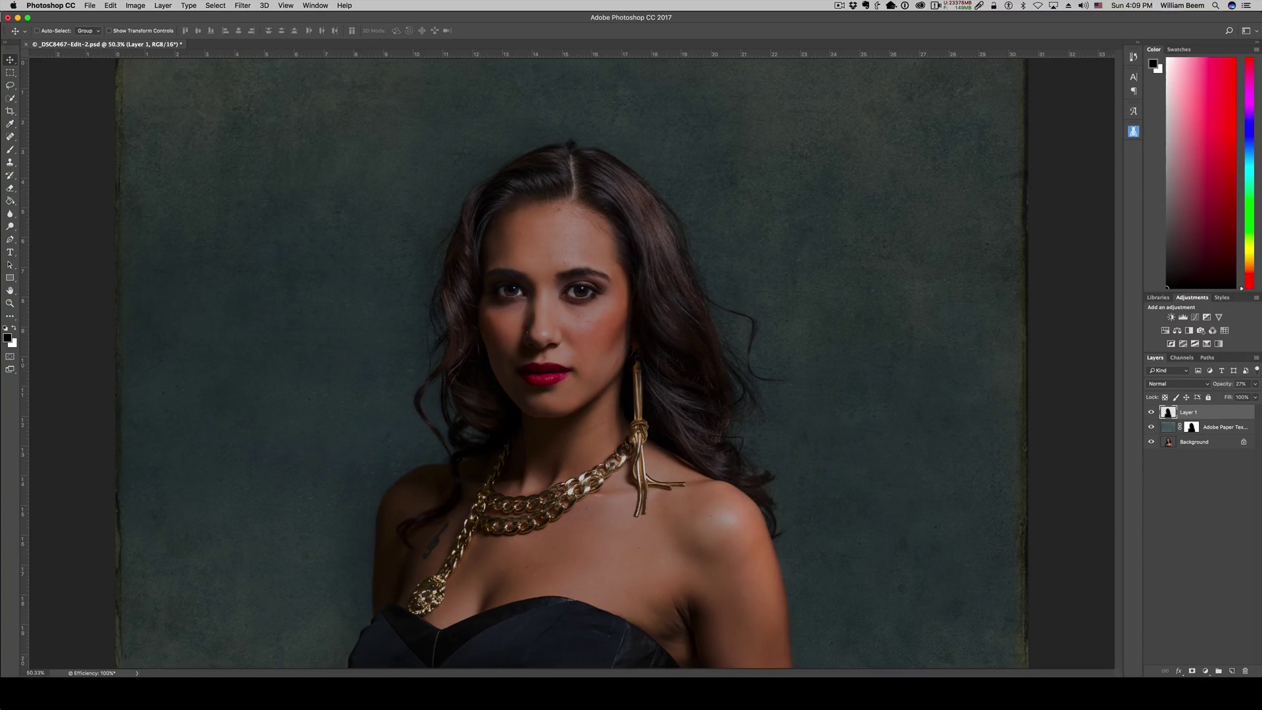
{"action": "left_click_drag", "start_coordinate": [582, 261], "coordinate": [519, 244]}
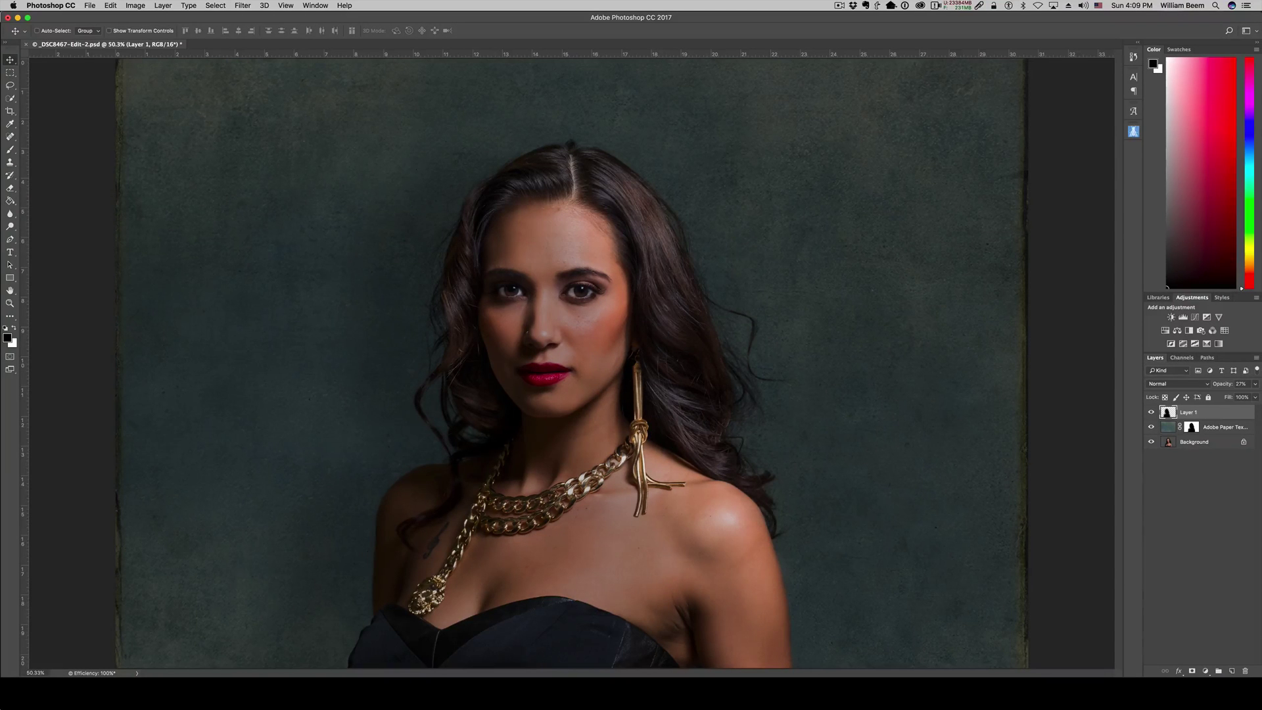
- Raise the shadow layer's opacity to 63% and fine-tune the shadow's position behind the woman
{"action": "left_click", "coordinate": [1255, 384]}
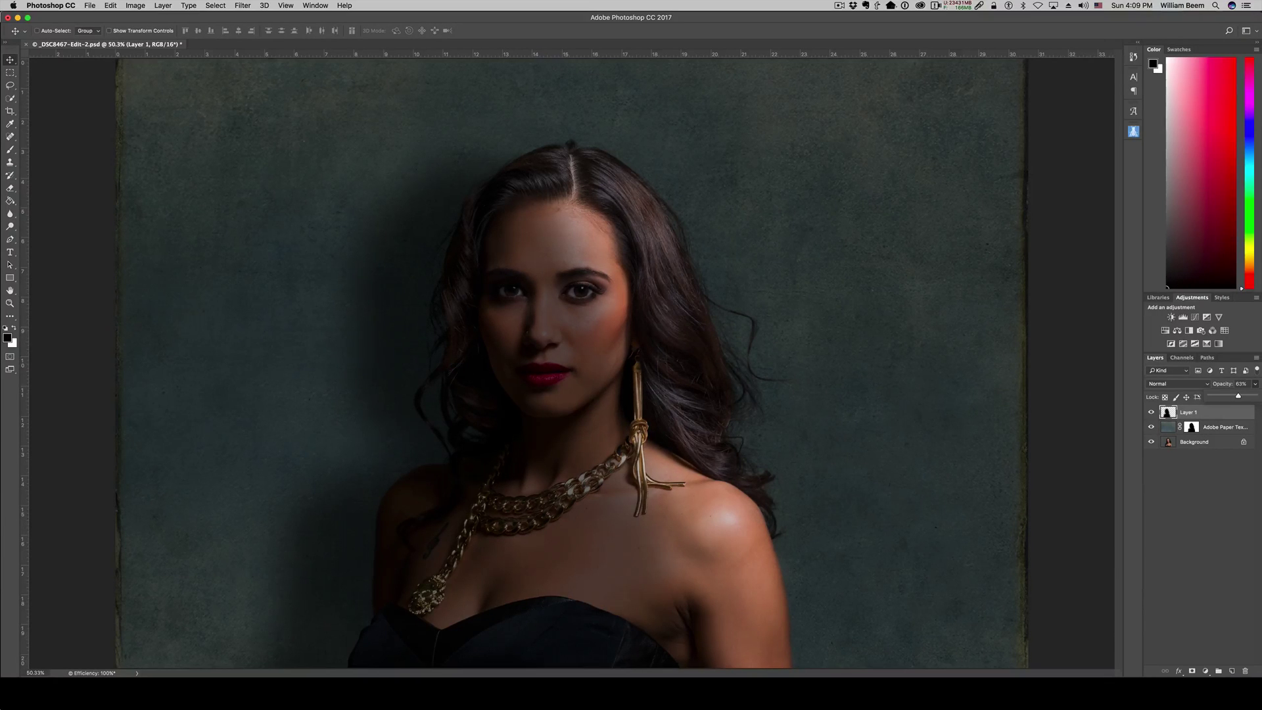
{"action": "left_click", "coordinate": [424, 327]}
{"action": "left_click_drag", "start_coordinate": [424, 328], "coordinate": [423, 328]}
{"action": "left_click_drag", "start_coordinate": [424, 288], "coordinate": [422, 290]}
- Reduce the shadow layer's opacity to 5% and toggle its visibility to compare the effect
{"action": "left_click", "coordinate": [1255, 384]}
{"action": "left_click_drag", "start_coordinate": [1228, 396], "coordinate": [1212, 395]}
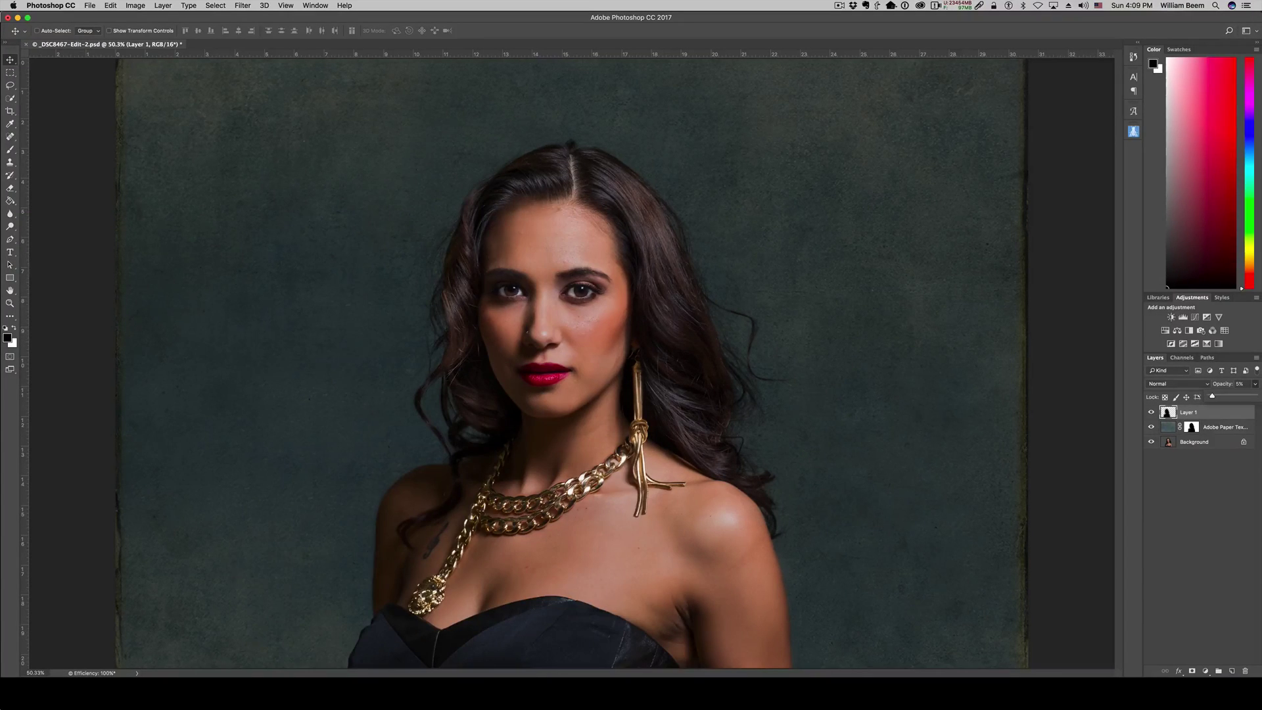
{"action": "left_click", "coordinate": [1151, 413]}
{"action": "left_click", "coordinate": [1151, 412]}
{"action": "left_click", "coordinate": [1151, 412]}
{"action": "key", "text": "ctrl+comma"}
{"action": "key", "text": "ctrl+comma"}
{"action": "key", "text": "ctrl+comma"}
- Add a mask to the shadow layer and paint the shadow off the woman in black with a soft 1100 px brush
{"action": "left_click", "coordinate": [1192, 671]}
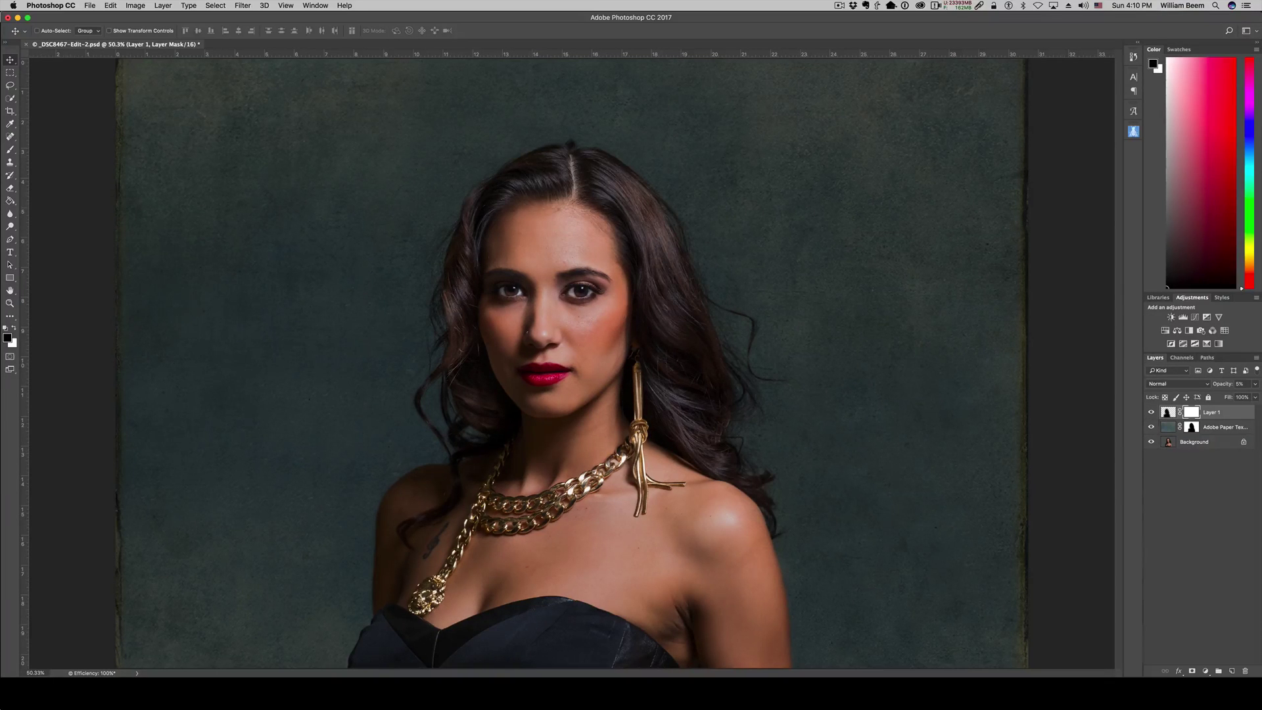
{"action": "key", "text": "b"}
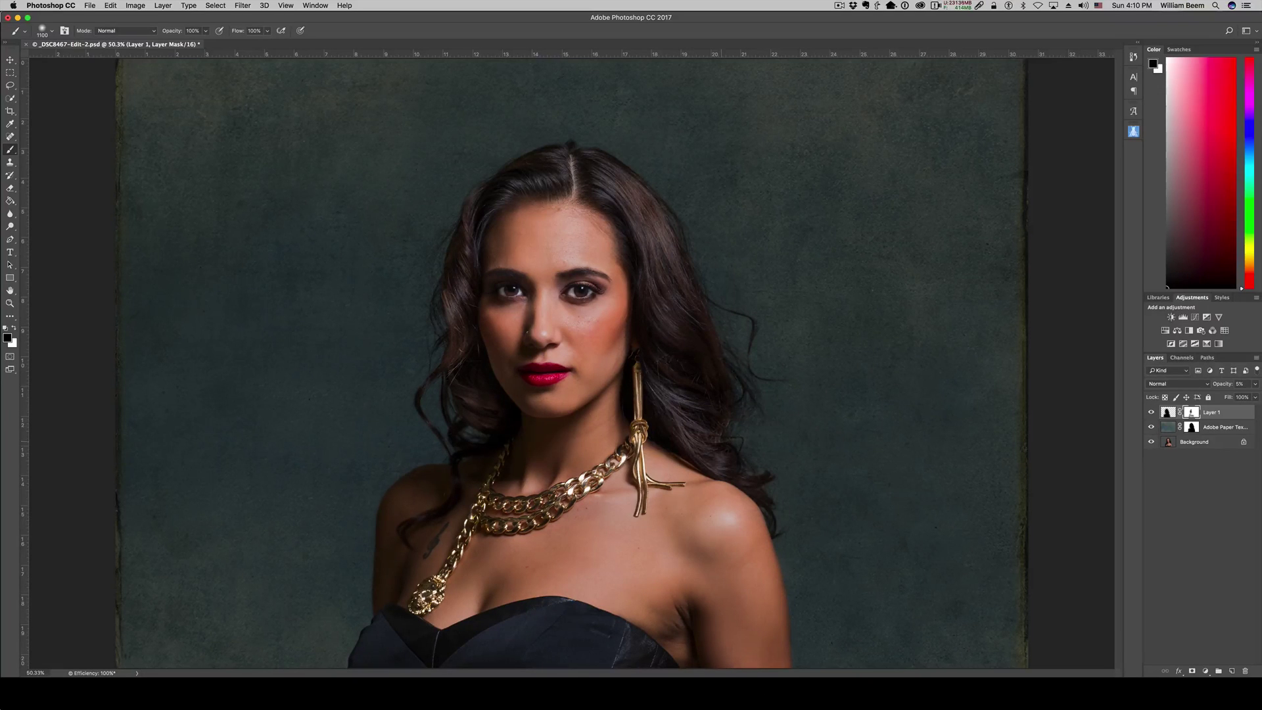
{"action": "mouse_move", "coordinate": [721, 395]}
{"action": "left_mouse_down"}
{"action": "mouse_move", "coordinate": [631, 220]}
{"action": "mouse_move", "coordinate": [671, 283]}
{"action": "mouse_move", "coordinate": [625, 273]}
{"action": "left_mouse_up"}
- View the shadow layer's mask alone and paint black over the white gaps left inside the woman's silhouette
{"action": "left_click", "coordinate": [1191, 412], "text": "alt"}
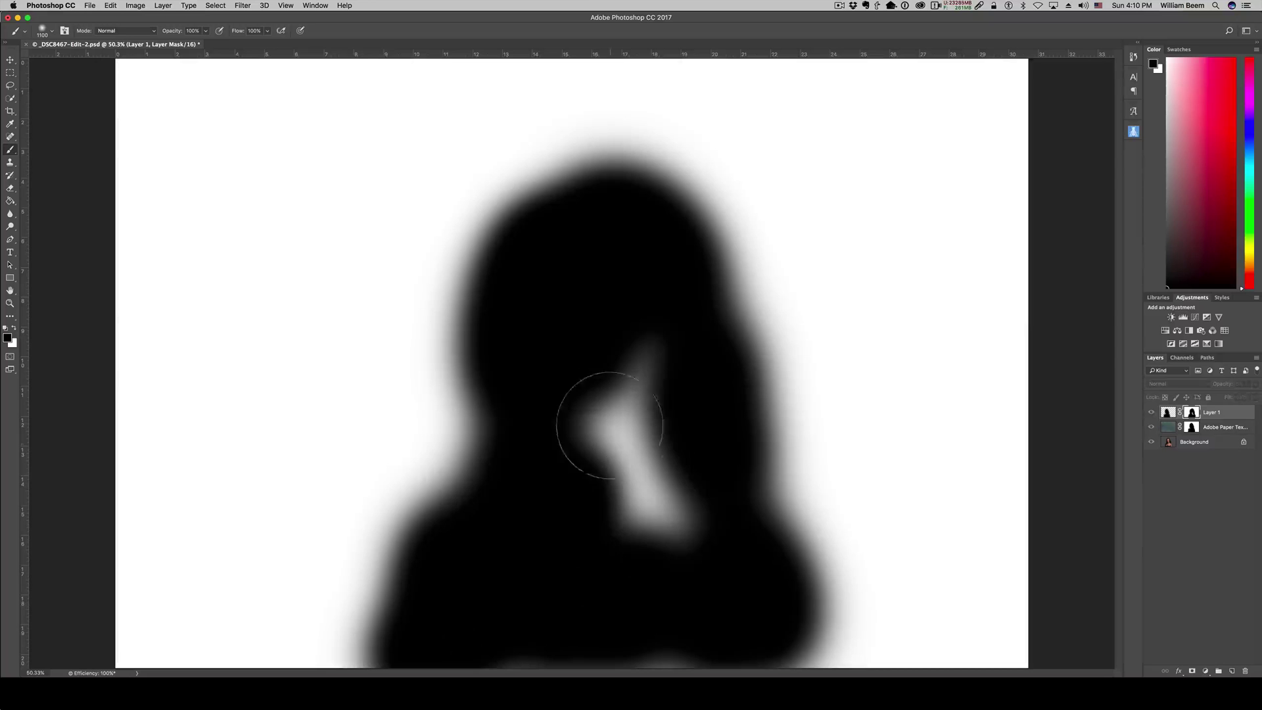
{"action": "mouse_move", "coordinate": [613, 421]}
{"action": "left_mouse_down"}
{"action": "mouse_move", "coordinate": [660, 464]}
{"action": "mouse_move", "coordinate": [635, 388]}
{"action": "left_mouse_up"}
{"action": "mouse_move", "coordinate": [683, 519]}
{"action": "left_mouse_down"}
{"action": "mouse_move", "coordinate": [637, 578]}
{"action": "mouse_move", "coordinate": [521, 649]}
{"action": "mouse_move", "coordinate": [717, 664]}
{"action": "left_mouse_up"}
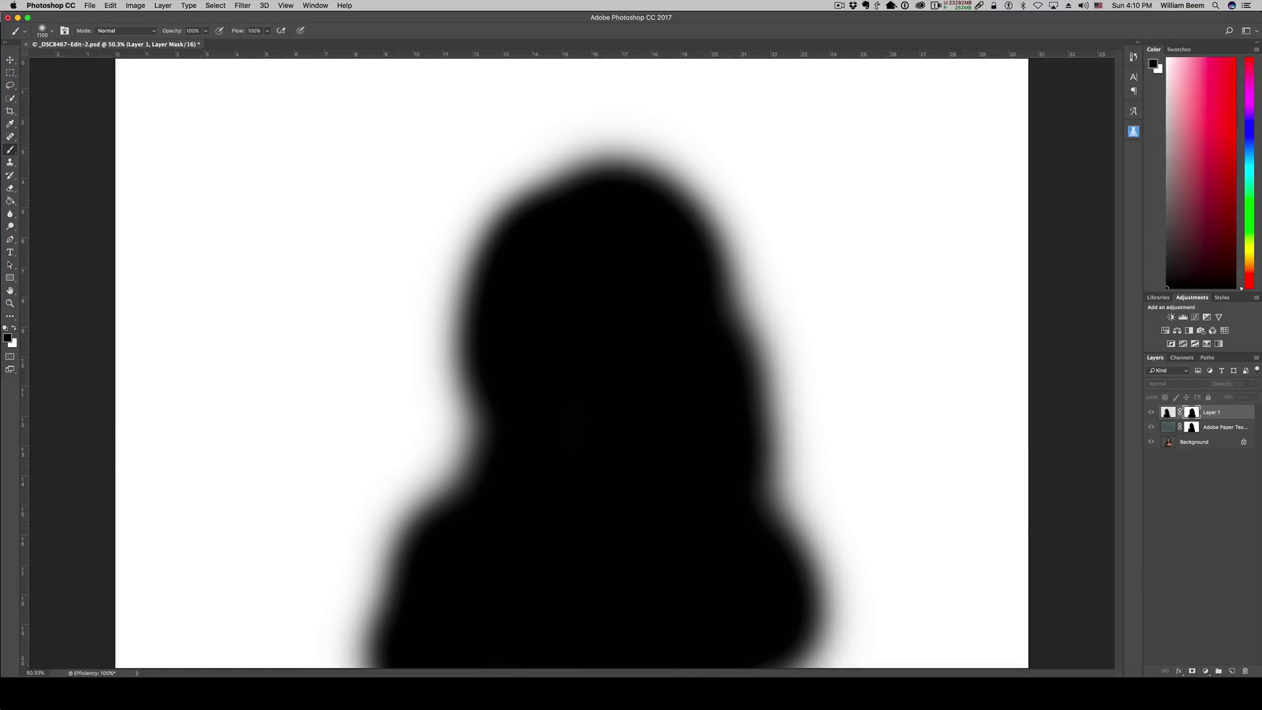
- Return from the mask view to the full image and toggle the shadow layer's visibility to compare the effect
{"action": "key", "text": "alt+backslash"}
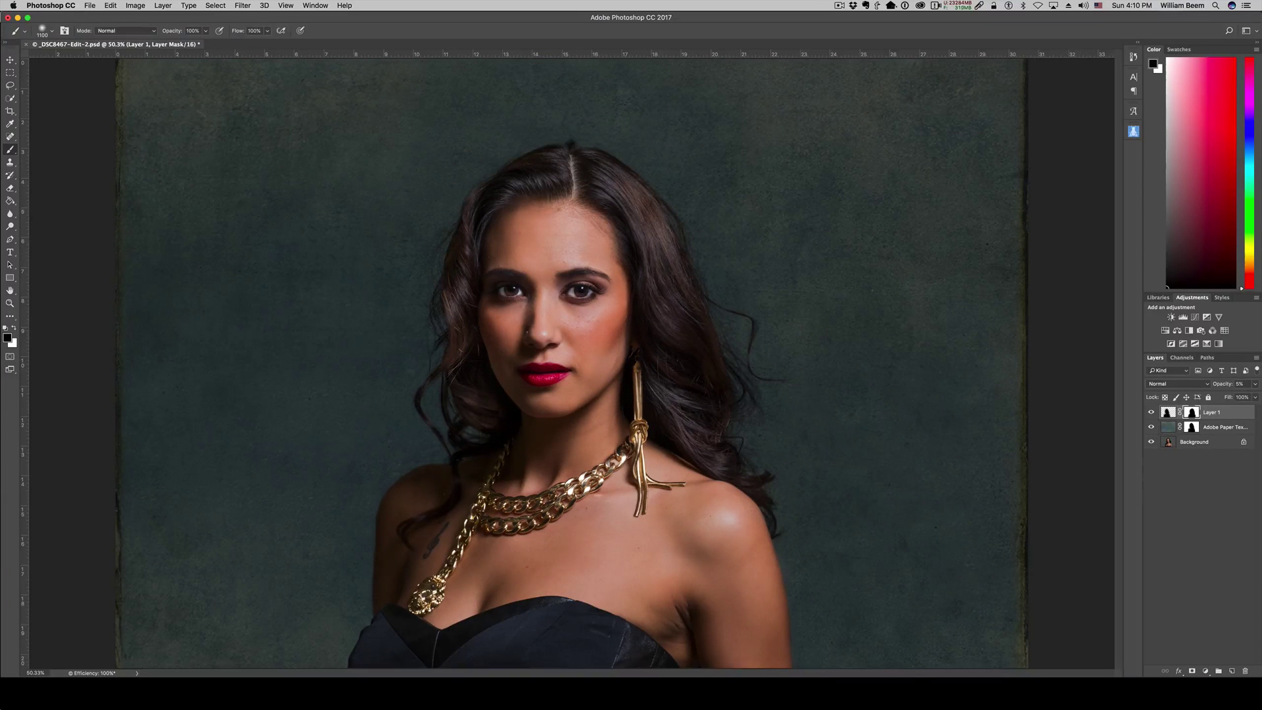
{"action": "left_click", "coordinate": [1151, 412]}
{"action": "left_click", "coordinate": [1151, 412]}
{"action": "key", "text": "ctrl+comma"}
- Stamp all visible layers into a new top layer and add a Color Lookup adjustment above it using the TealOrangePlusContrast.3DL LUT
{"action": "key", "text": "super+alt+shift+e"}
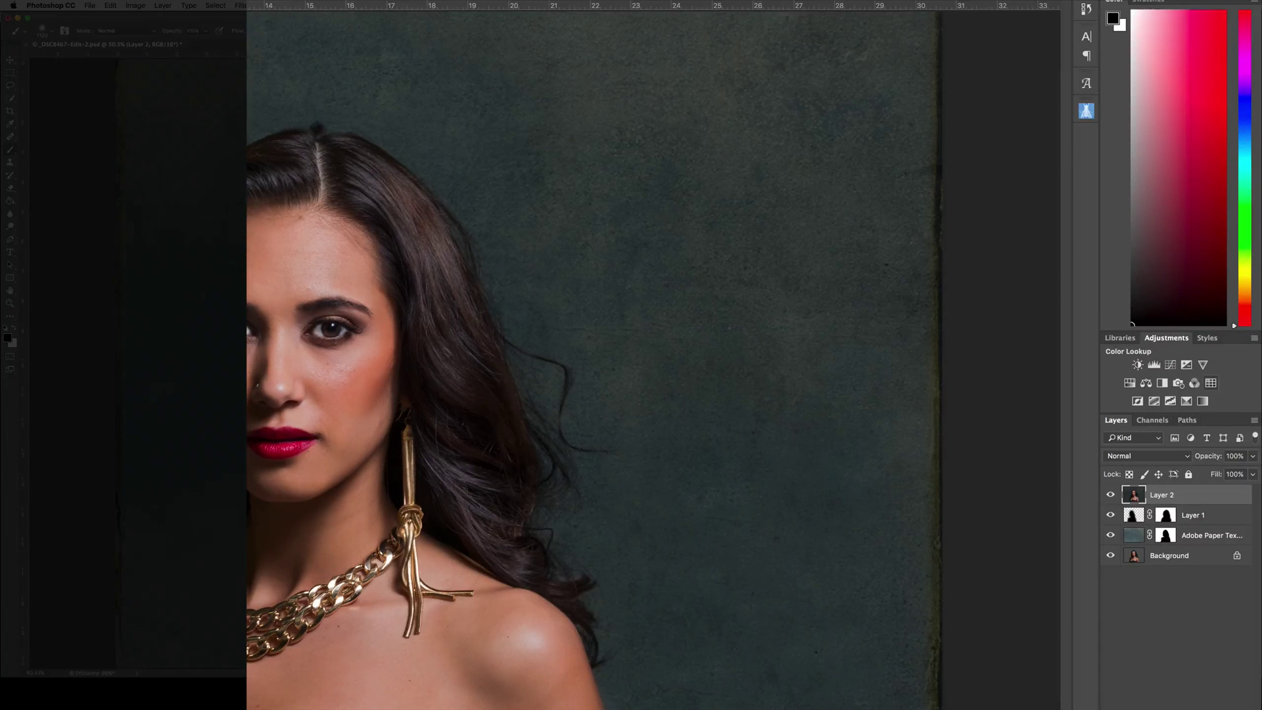
{"action": "left_click", "coordinate": [1211, 383]}
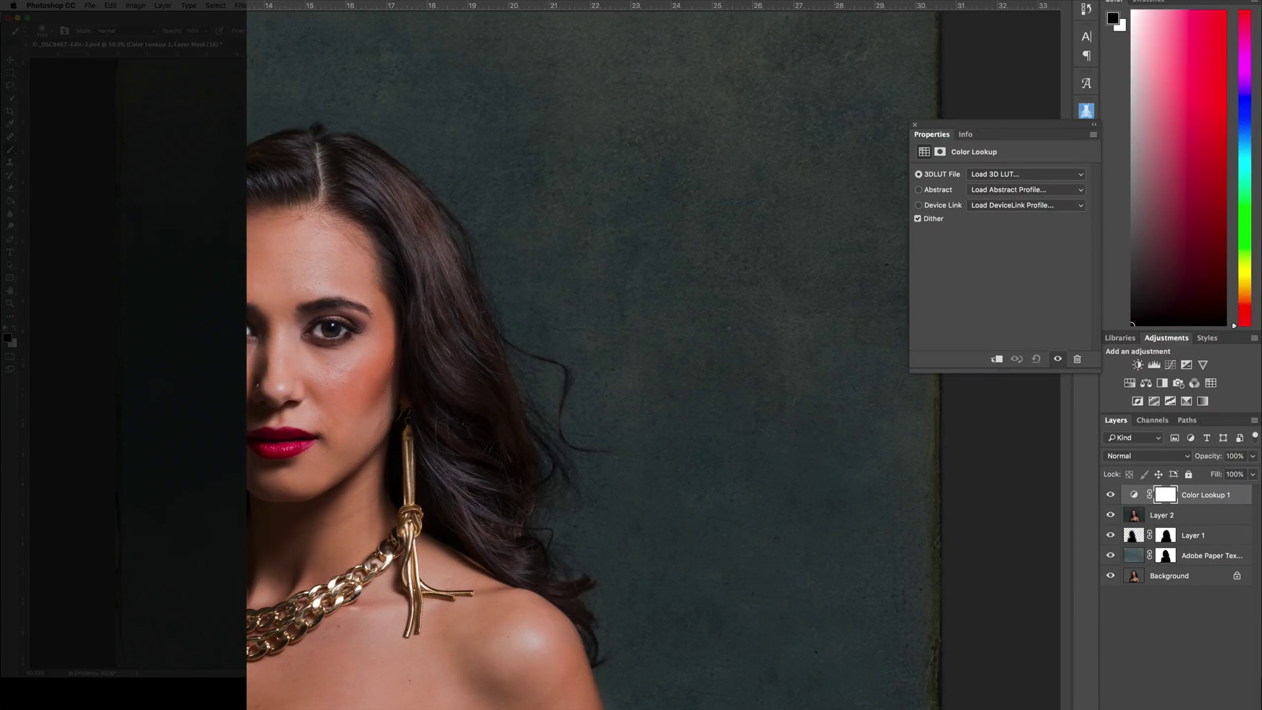
{"action": "left_click", "coordinate": [1026, 173]}
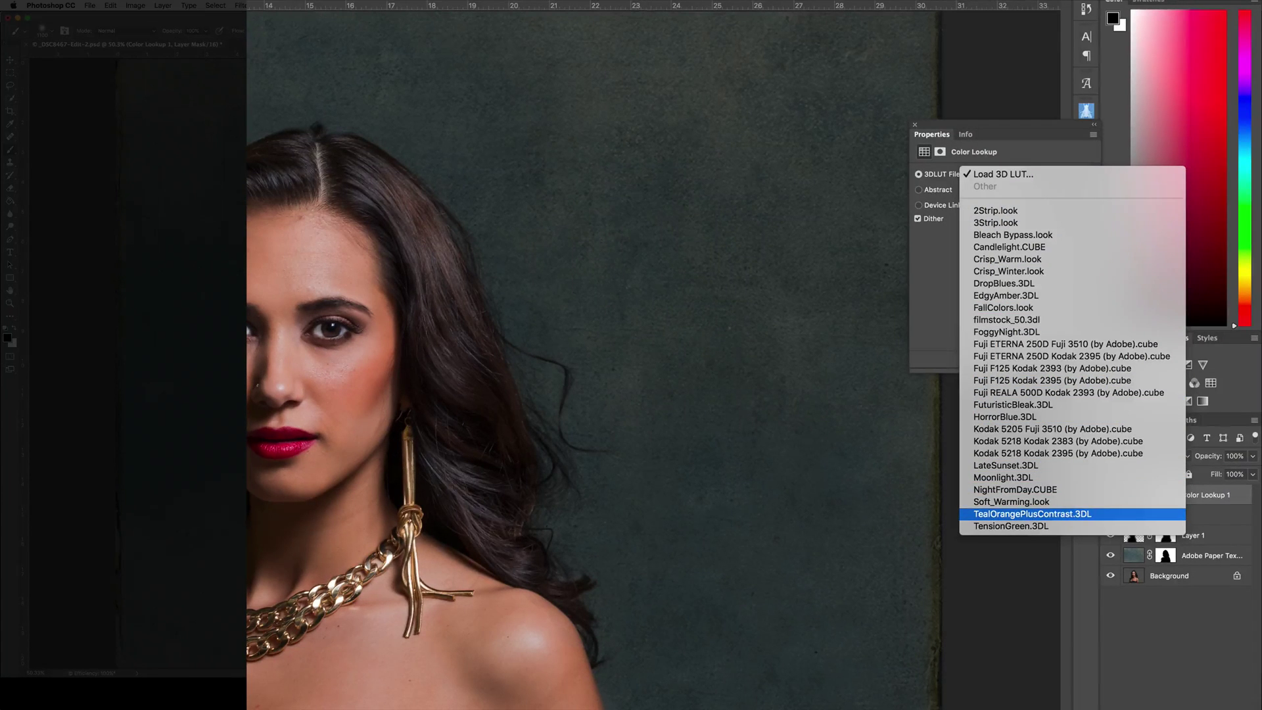
{"action": "left_click", "coordinate": [1032, 513]}
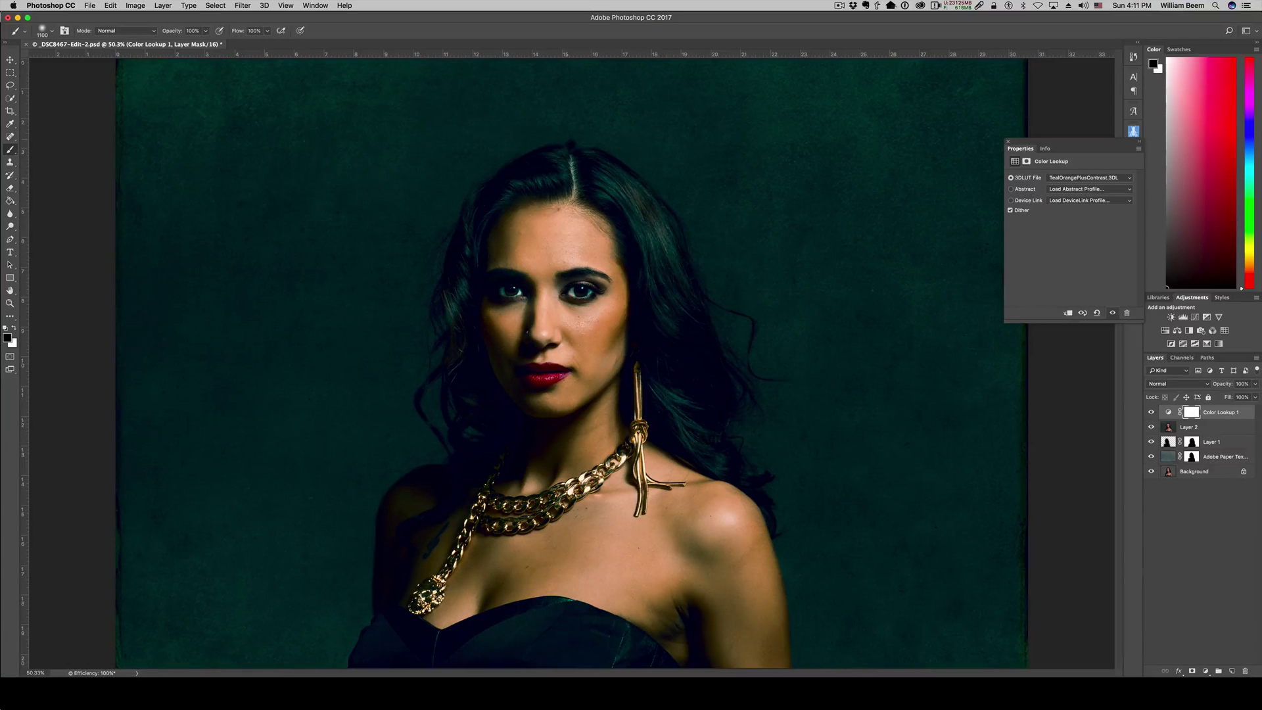
{"action": "left_click", "coordinate": [1009, 142]}
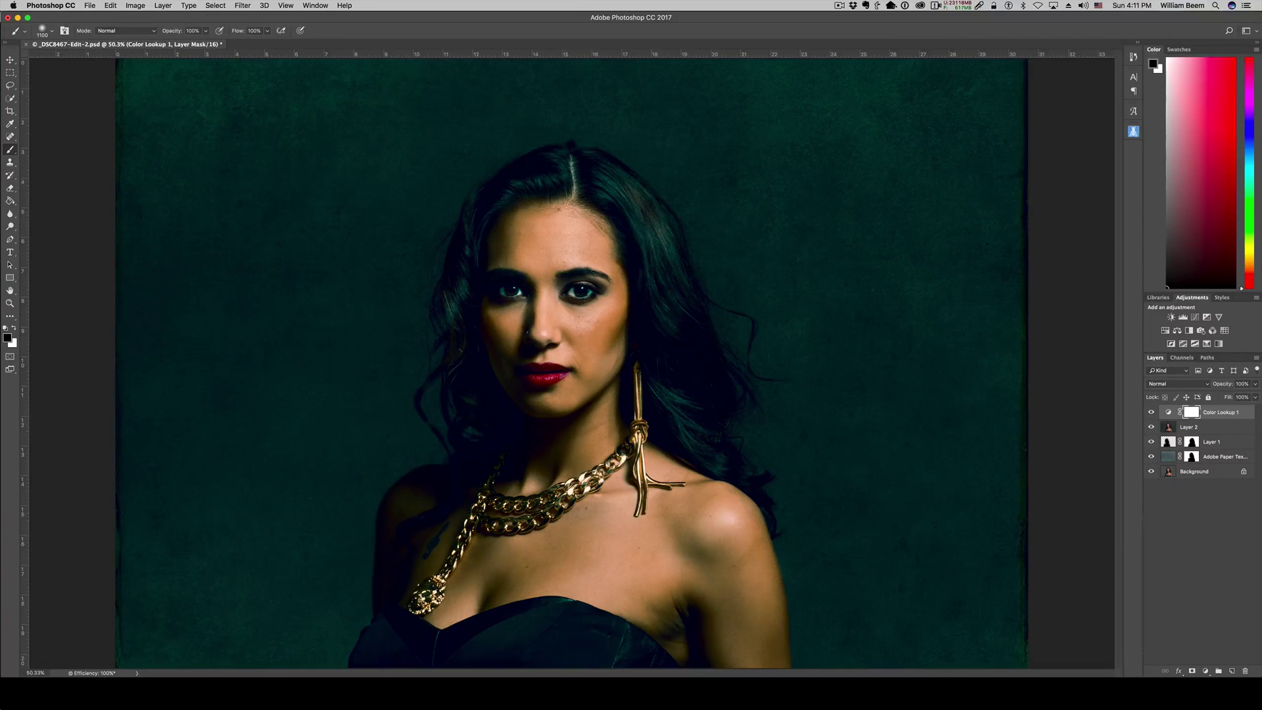
- Reduce the Color Lookup adjustment layer's opacity to 17% and deselect the layer
{"action": "left_click", "coordinate": [1255, 384]}
{"action": "left_click_drag", "start_coordinate": [1254, 396], "coordinate": [1210, 395]}
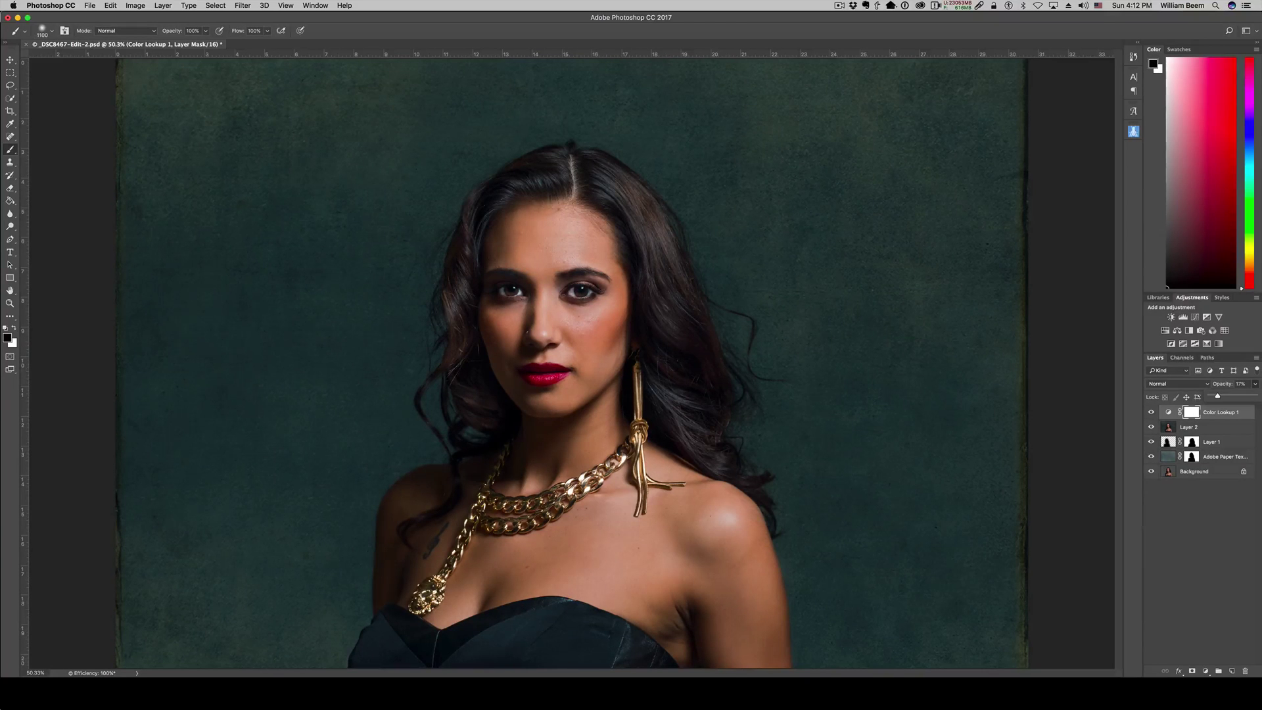
{"action": "left_click", "coordinate": [1199, 530]}
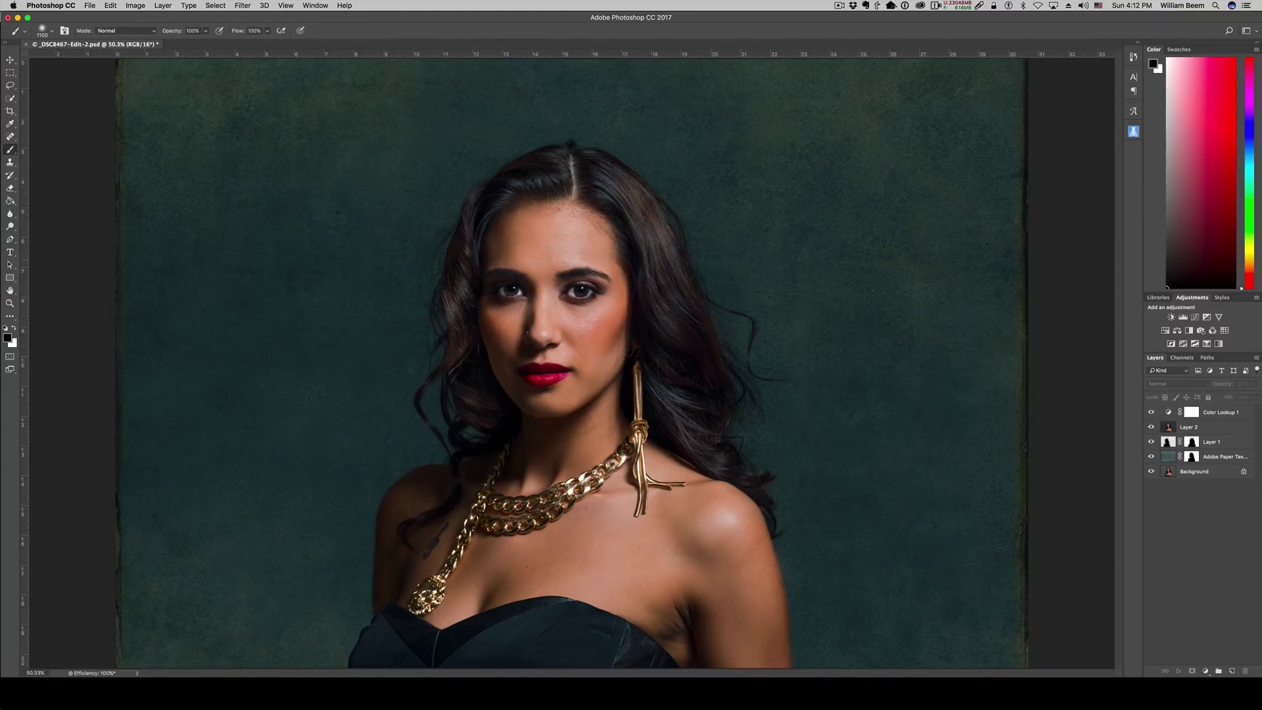